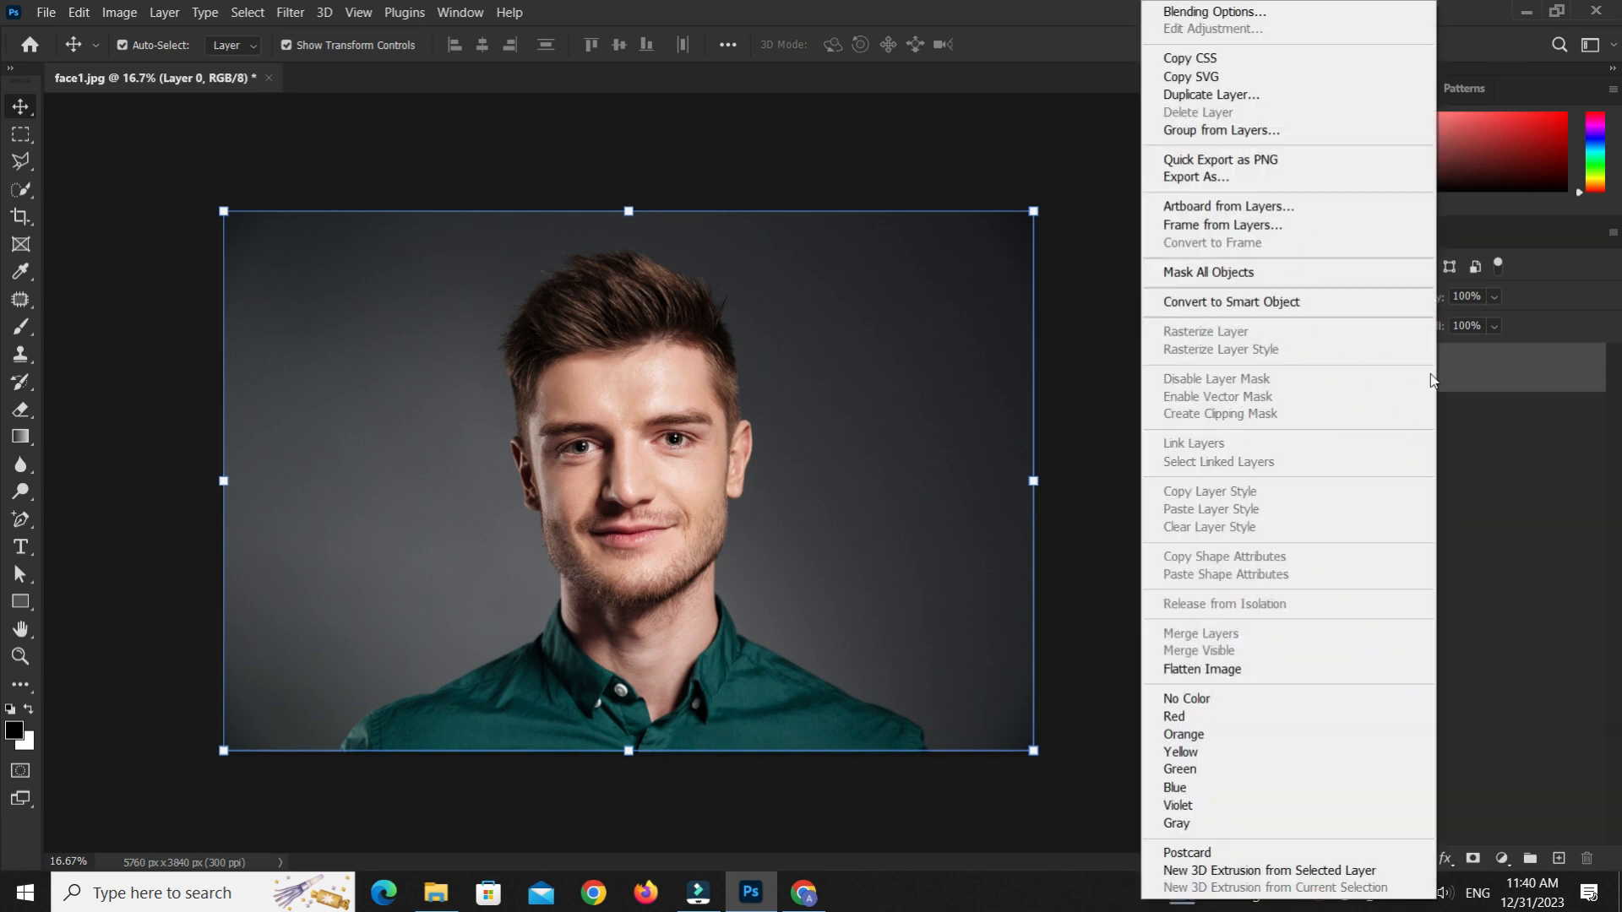
# Convert the photo layer to a smart object and apply a Black & White adjustment to it
pyautogui.click(1226, 301)
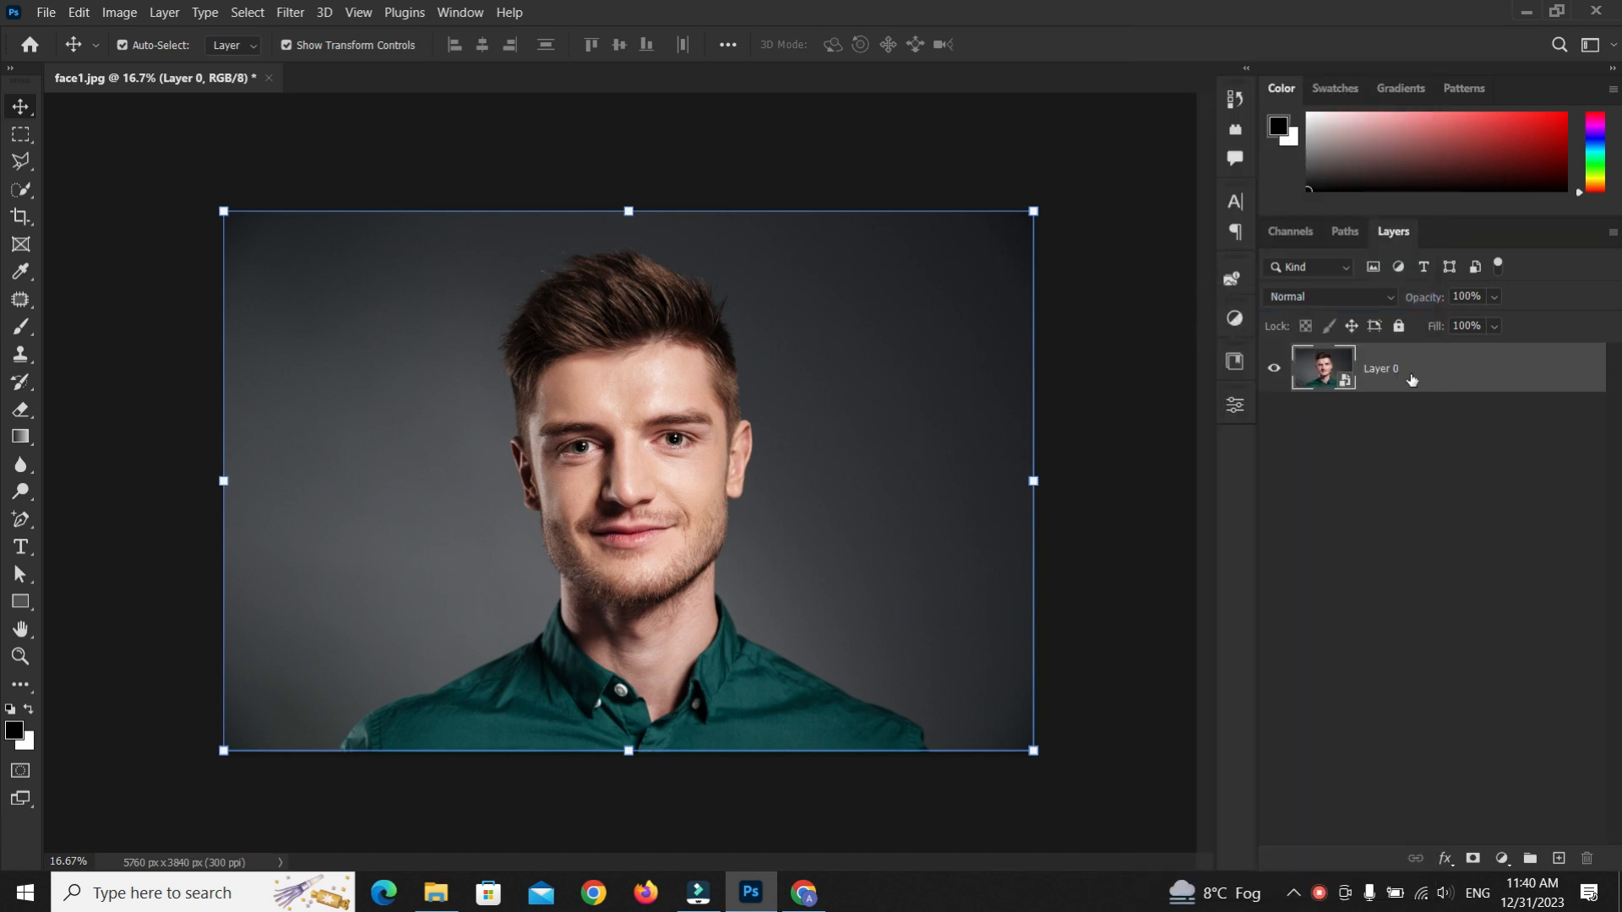
pyautogui.click(120, 12)
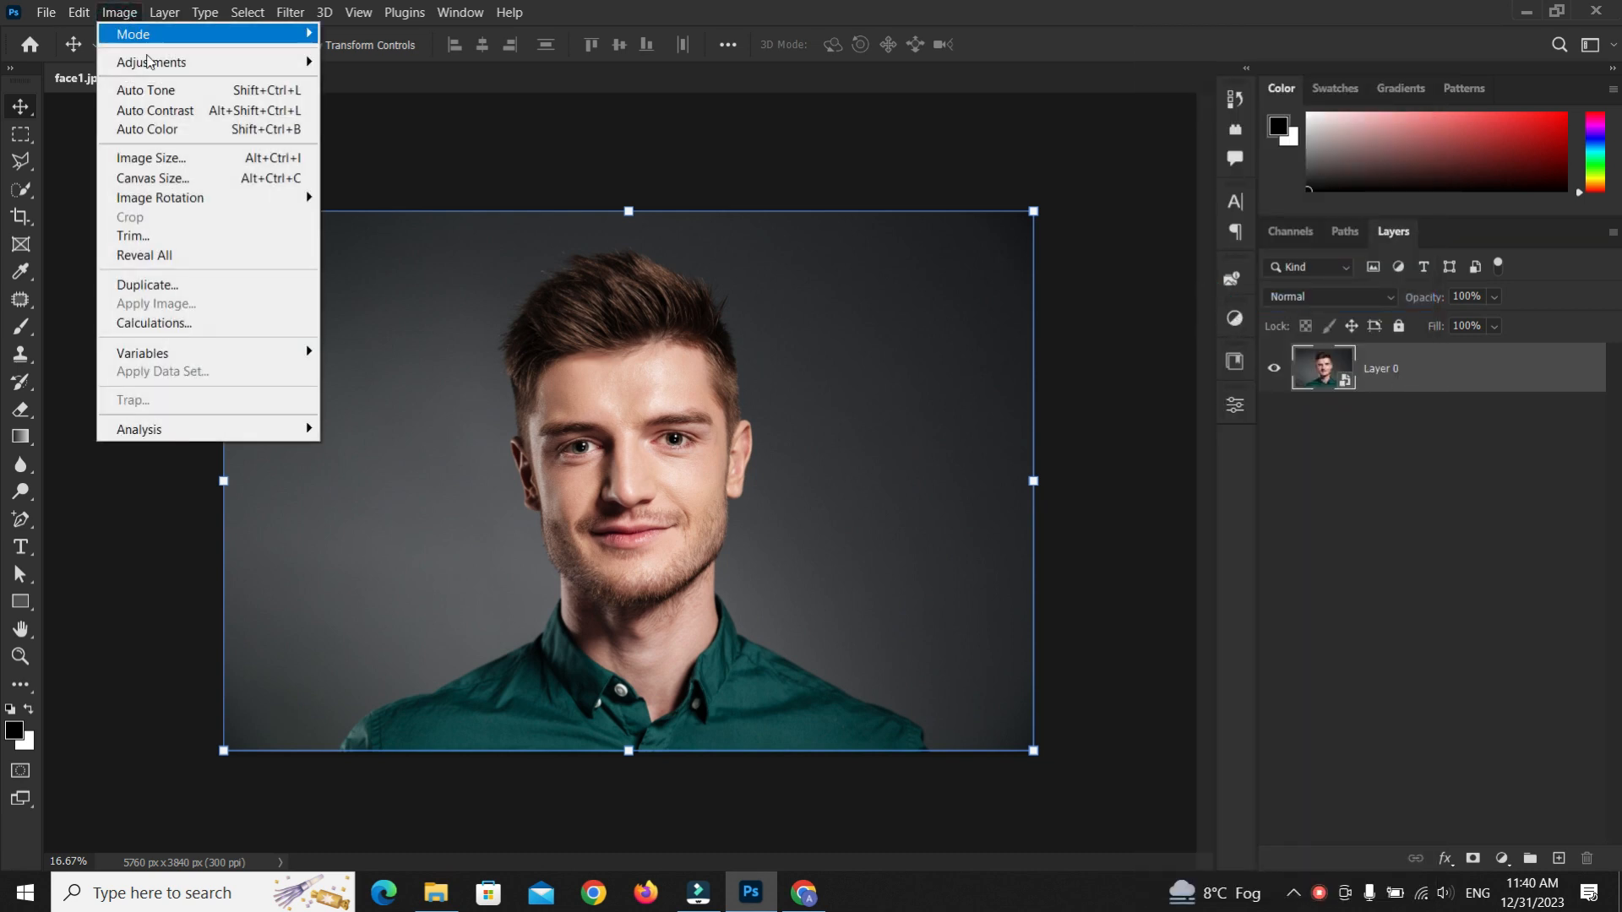
pyautogui.moveTo(171, 64)
pyautogui.click(409, 215)
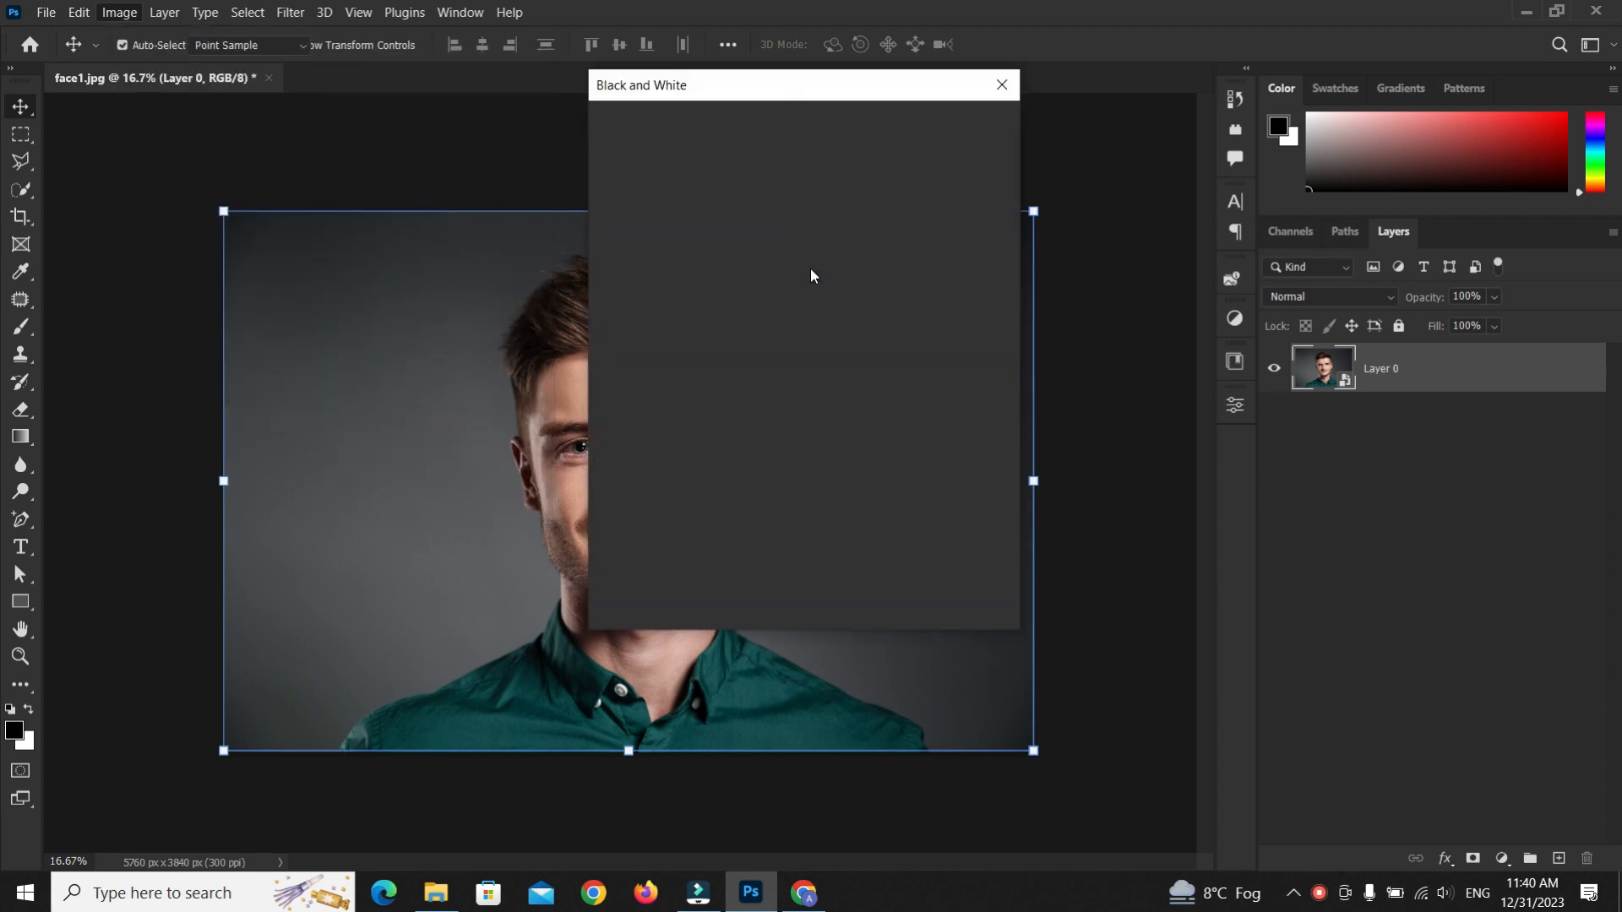
pyautogui.click(969, 131)
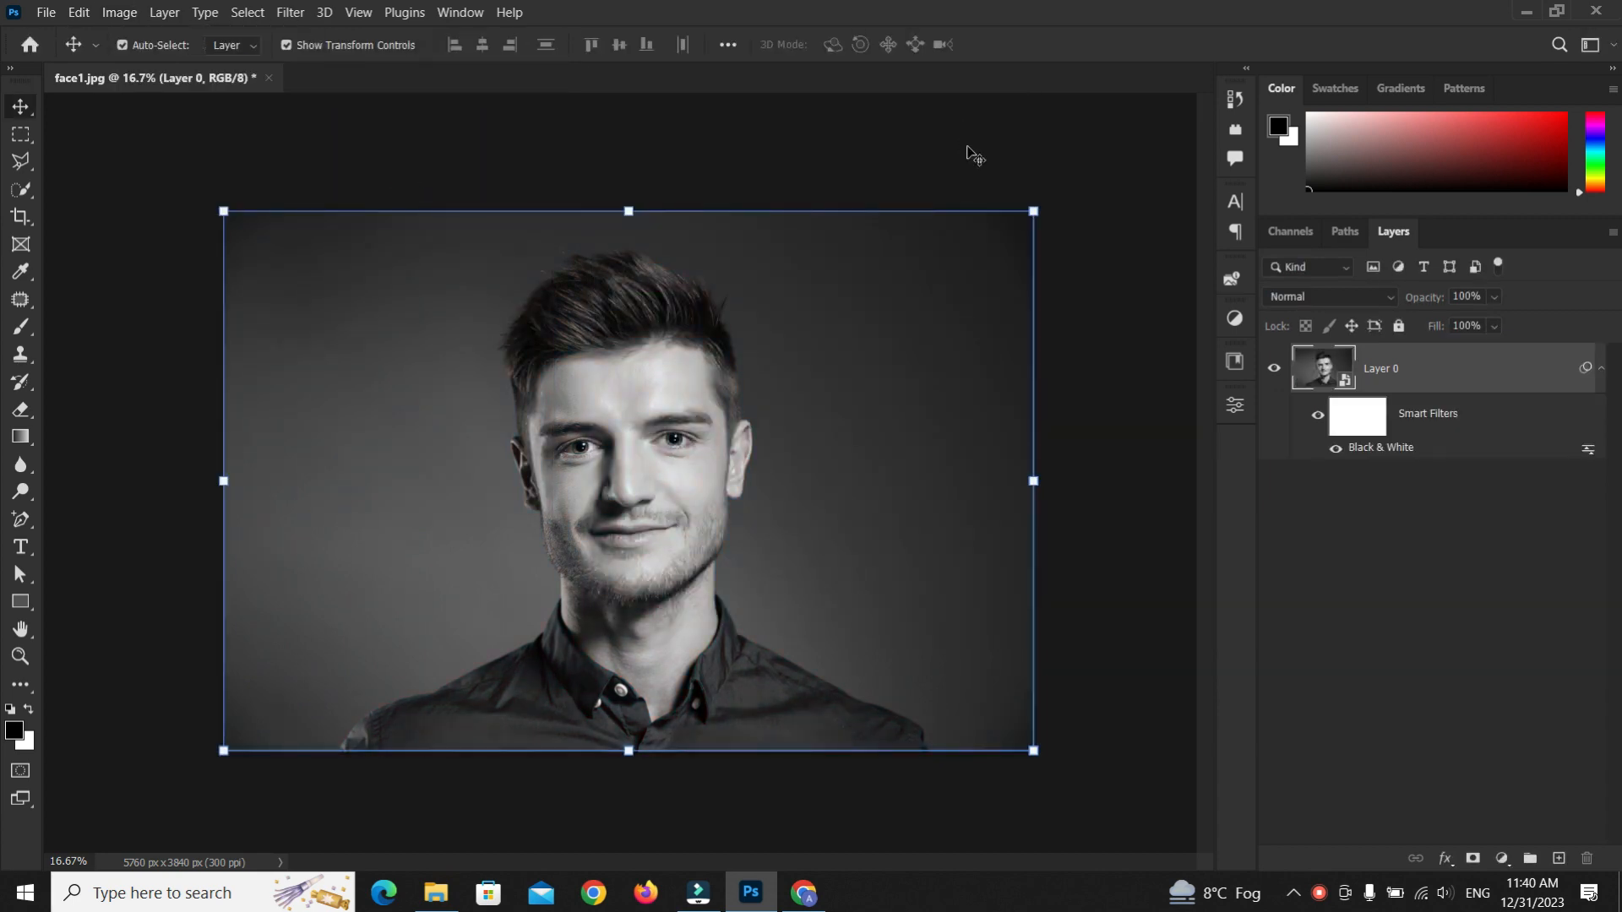
# Apply Levels to the photo with the input black point raised to 59
pyautogui.click(120, 12)
pyautogui.moveTo(169, 60)
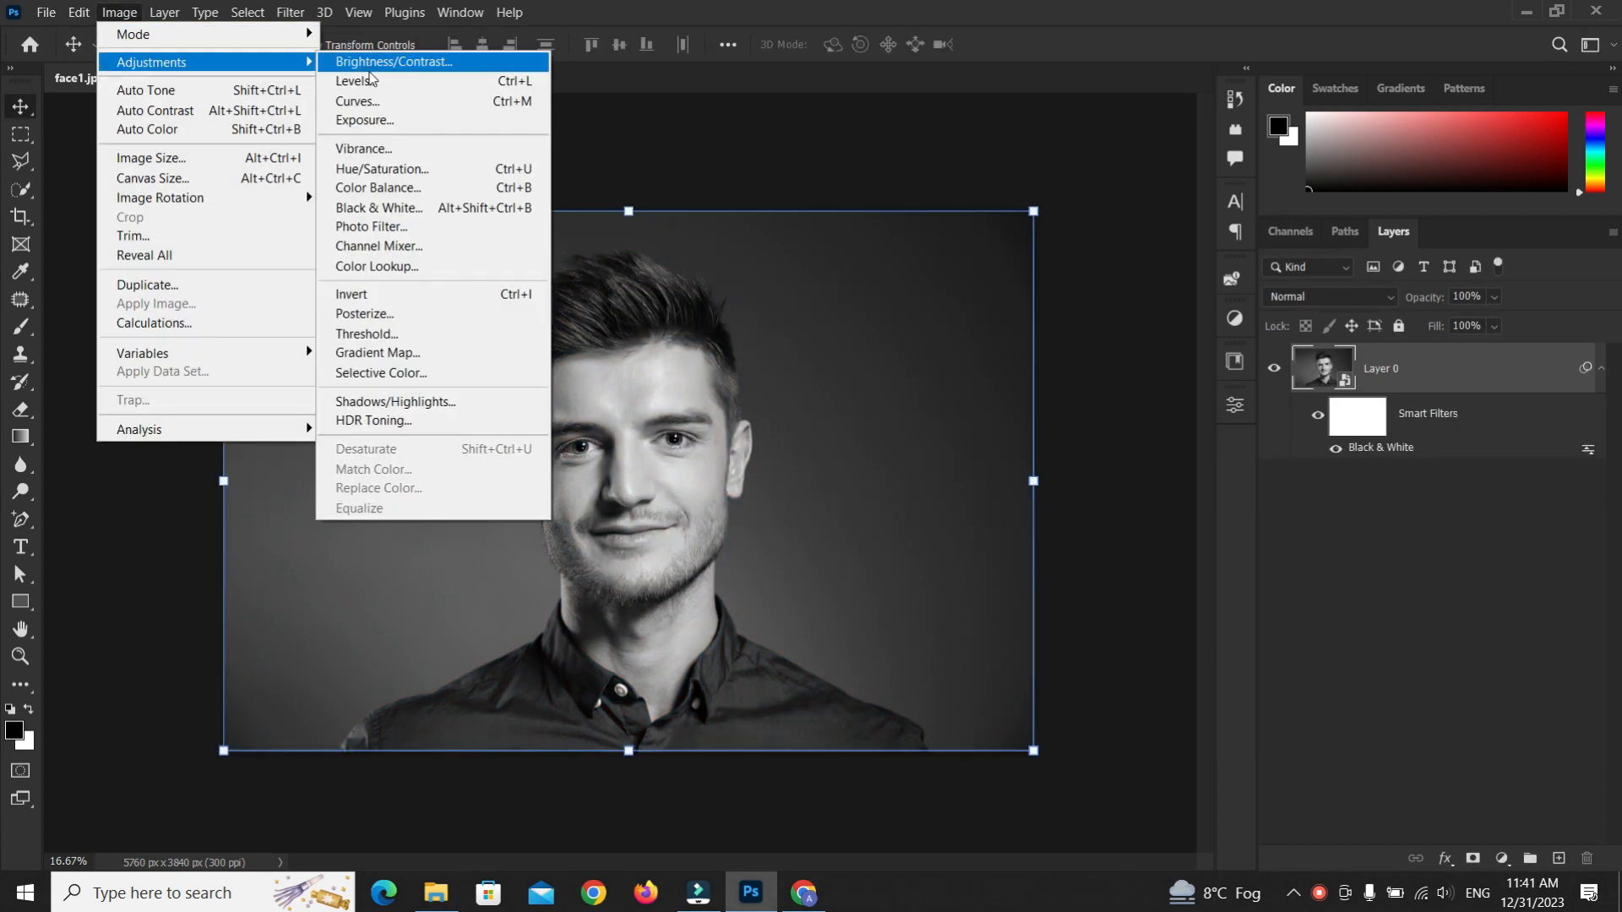
pyautogui.click(574, 79)
pyautogui.moveTo(771, 140); pyautogui.dragTo(928, 143)
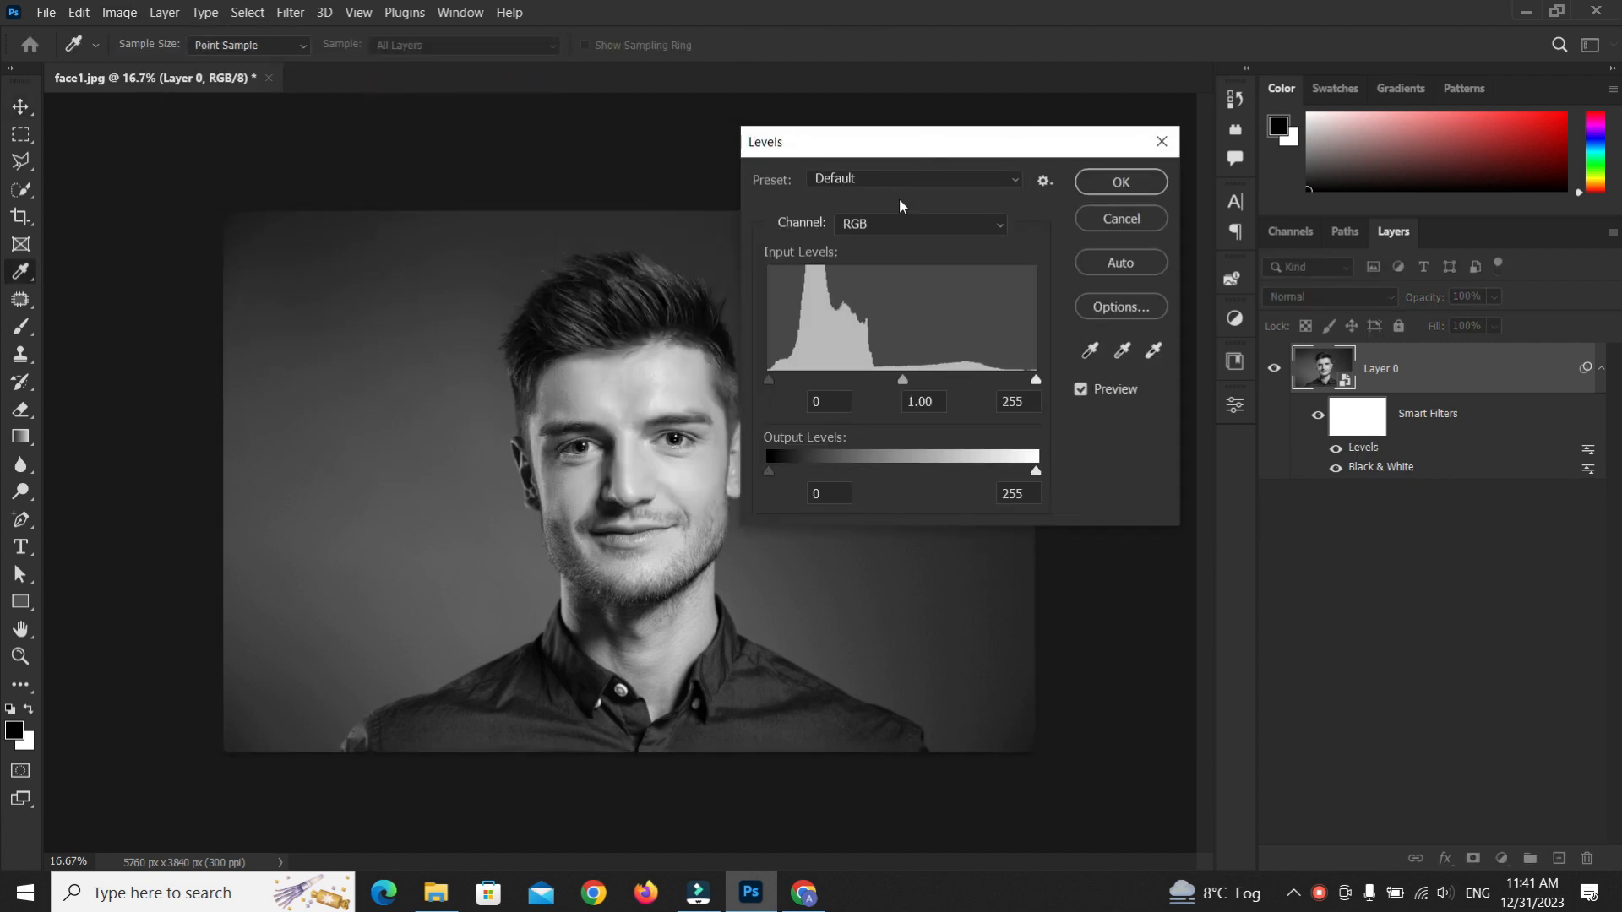
pyautogui.click(775, 476)
pyautogui.moveTo(770, 380); pyautogui.dragTo(832, 382)
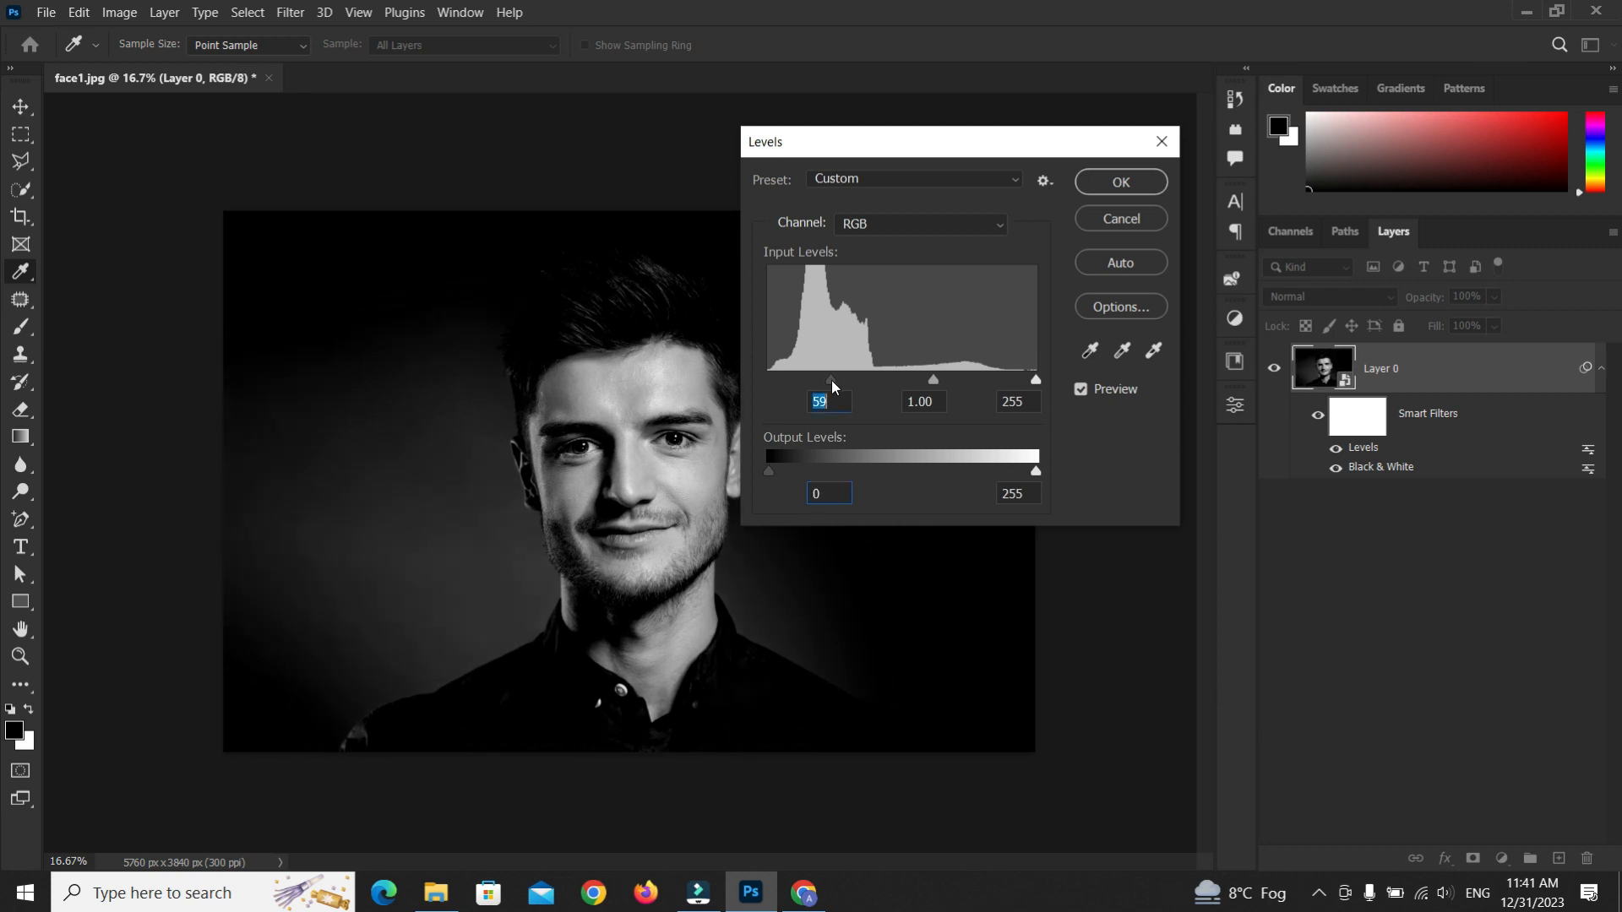
pyautogui.click(830, 380)
pyautogui.click(1122, 181)
# Apply a Gaussian Blur filter with a 10 pixel radius to the photo
pyautogui.click(287, 12)
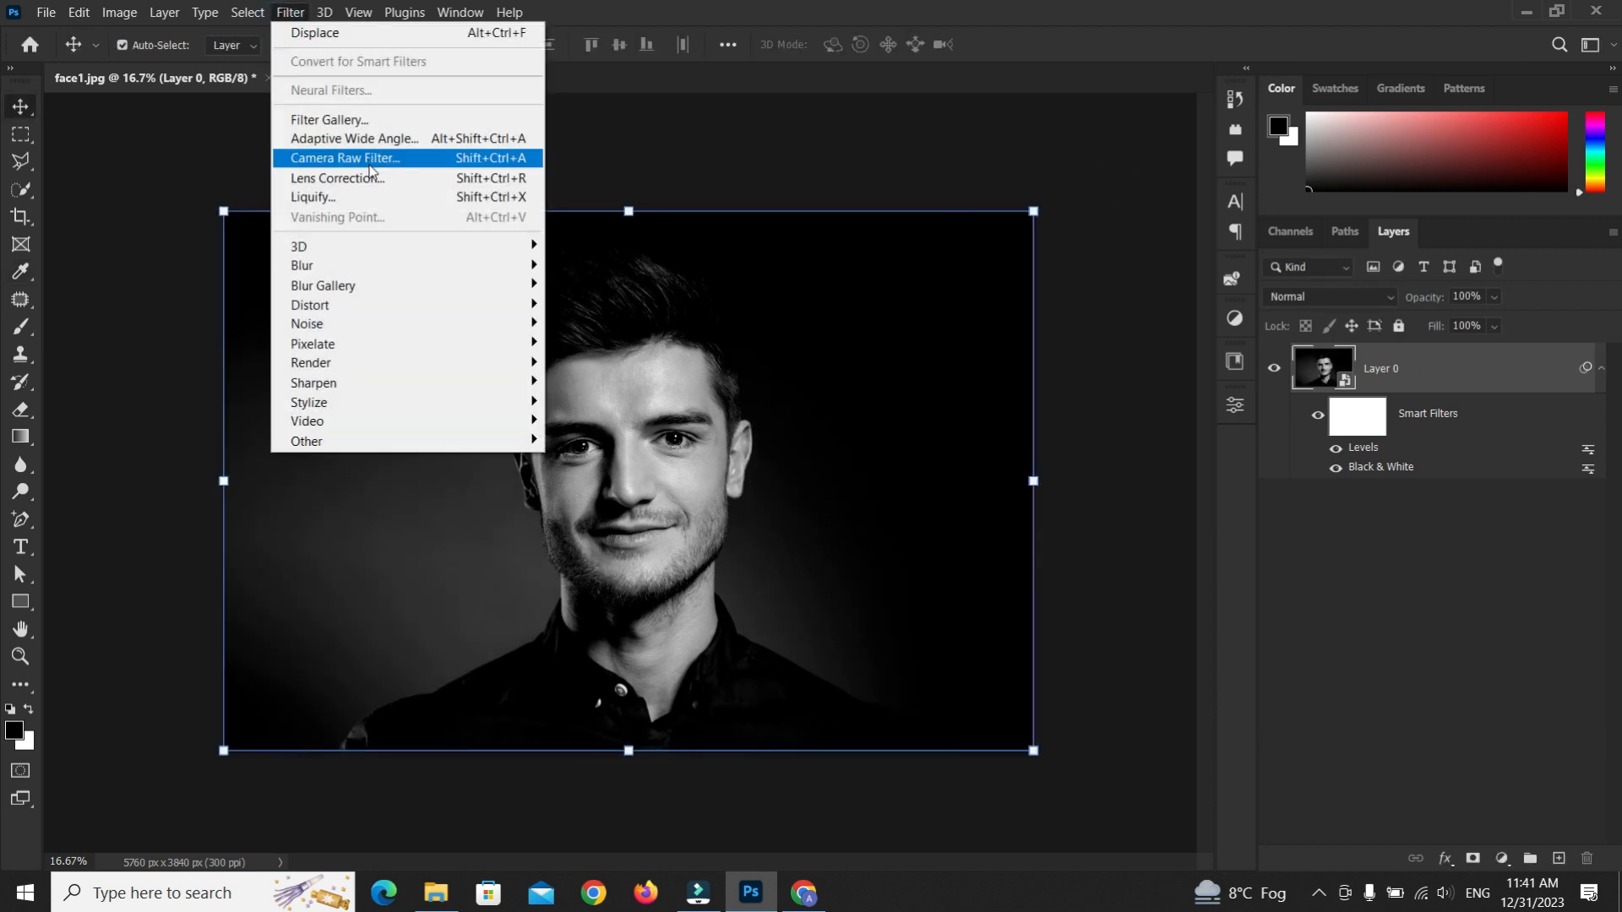
pyautogui.moveTo(398, 261)
pyautogui.click(600, 330)
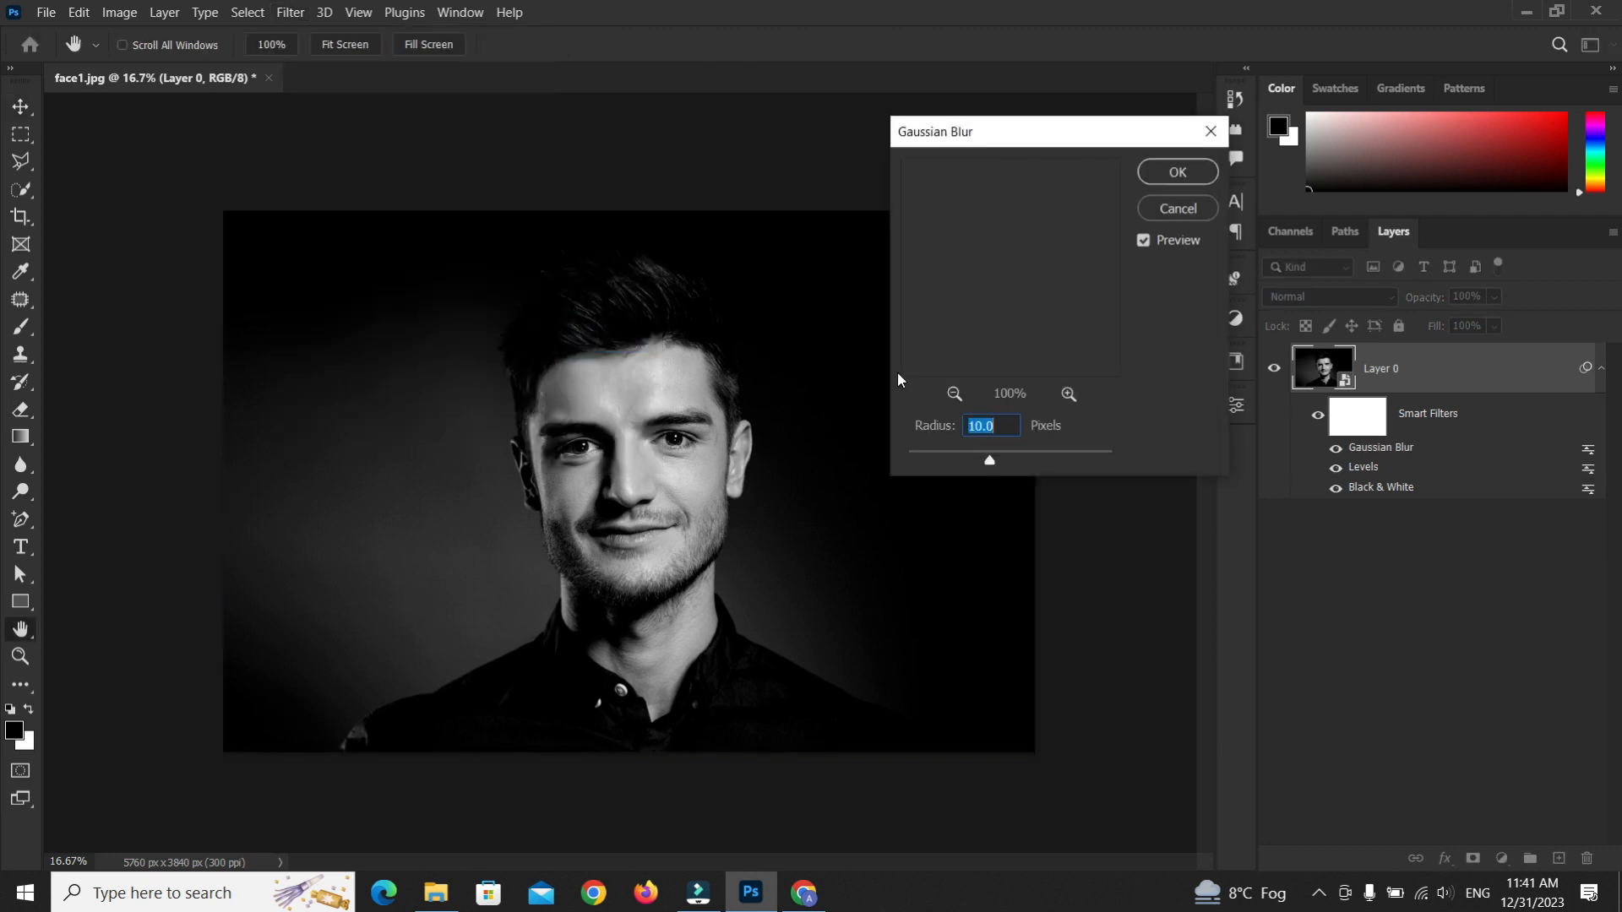
pyautogui.moveTo(990, 459); pyautogui.dragTo(991, 464)
pyautogui.doubleClick(989, 425)
pyautogui.write('10')
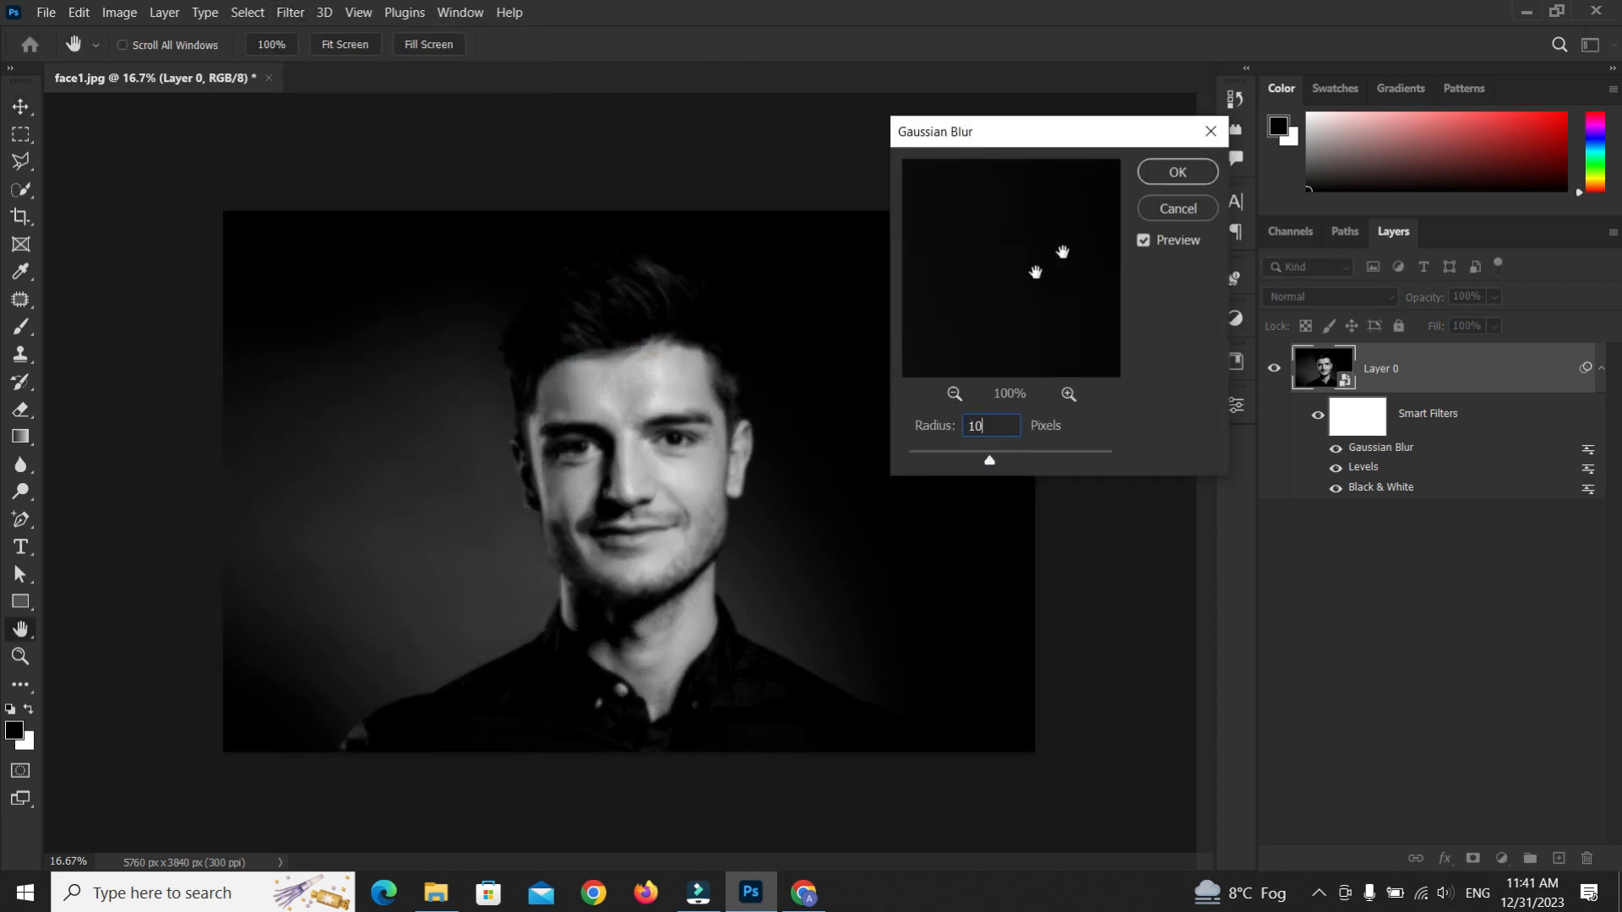
pyautogui.press('Return')
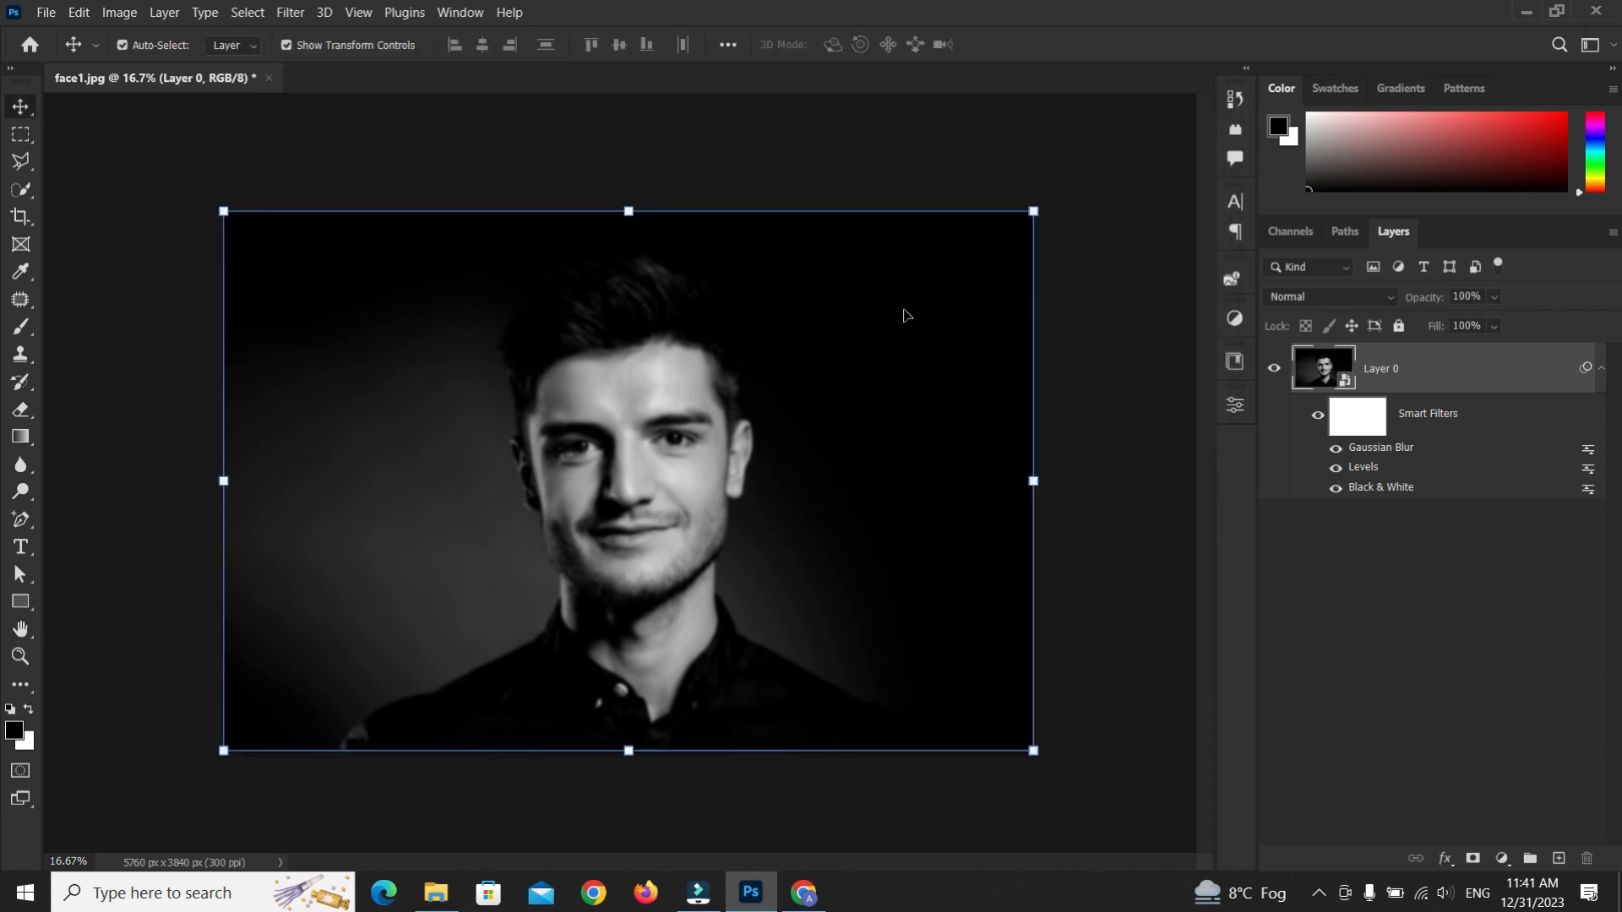
# Save the document as a Photoshop file named displacement
pyautogui.hotkey('ctrl', 'shift', 's')
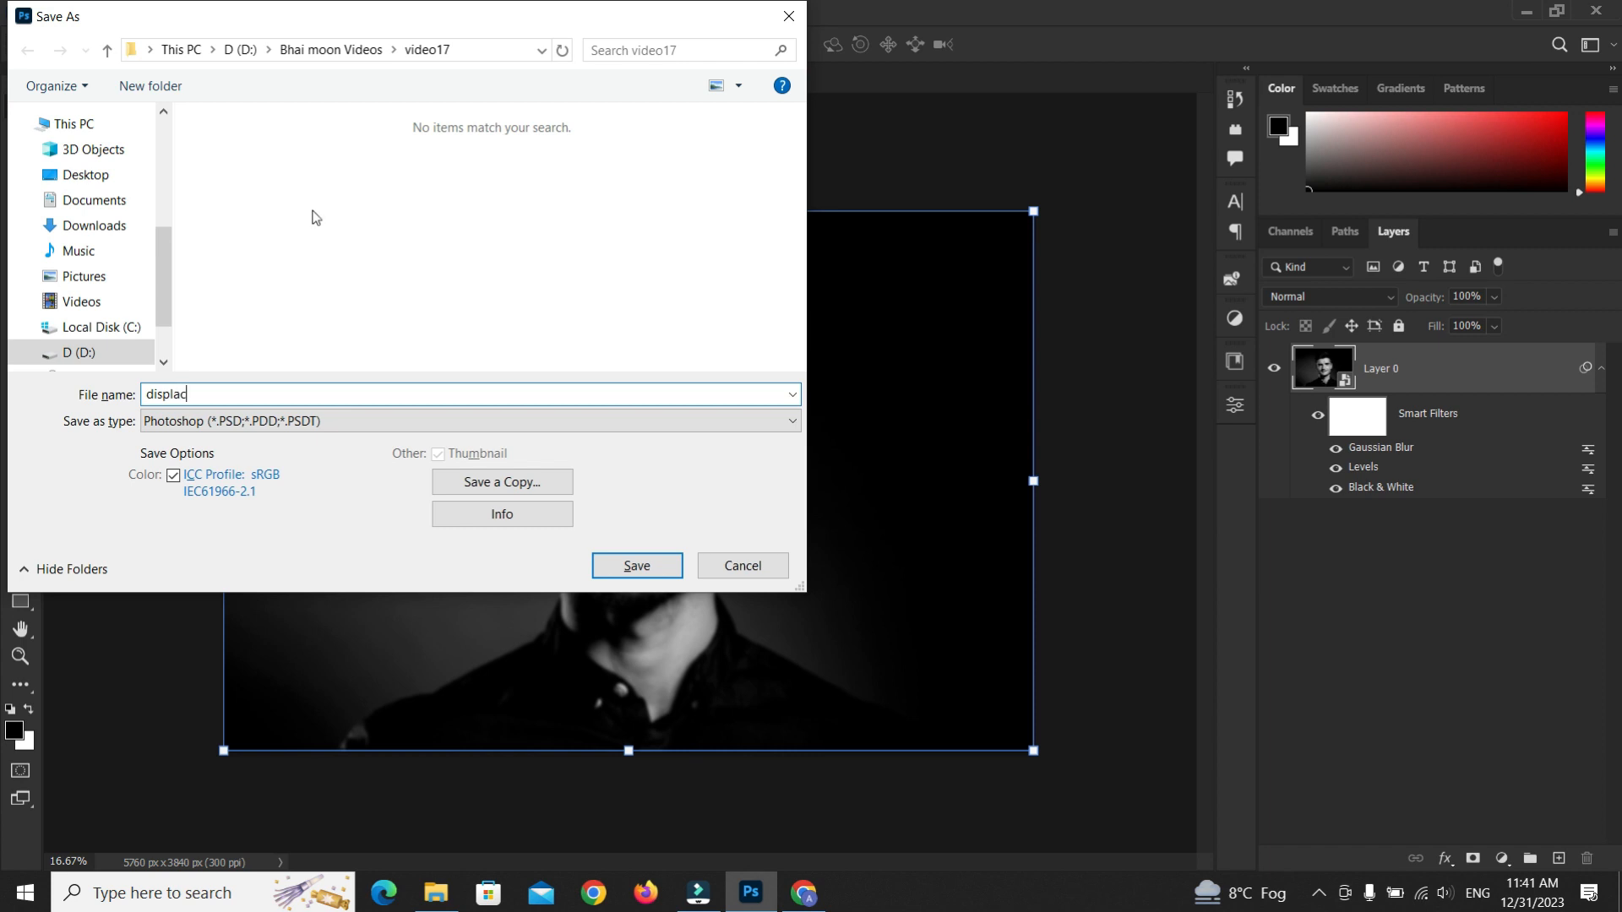
pyautogui.write('displacement')
pyautogui.press('Return')
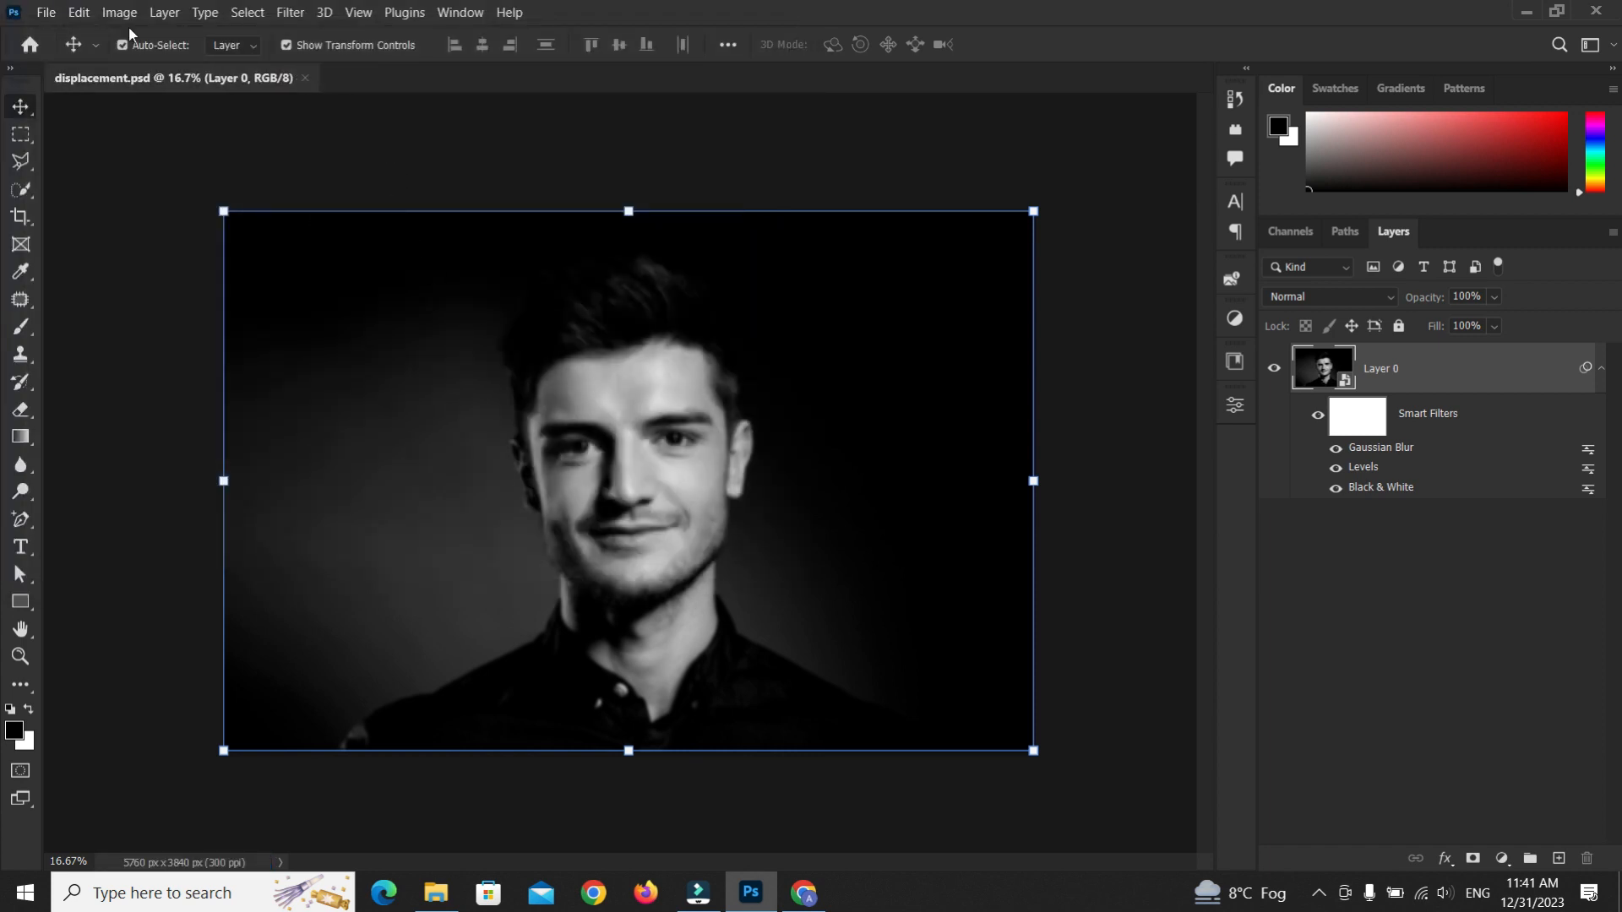
# Open the original face1 image and switch to its document
pyautogui.click(45, 12)
pyautogui.click(59, 47)
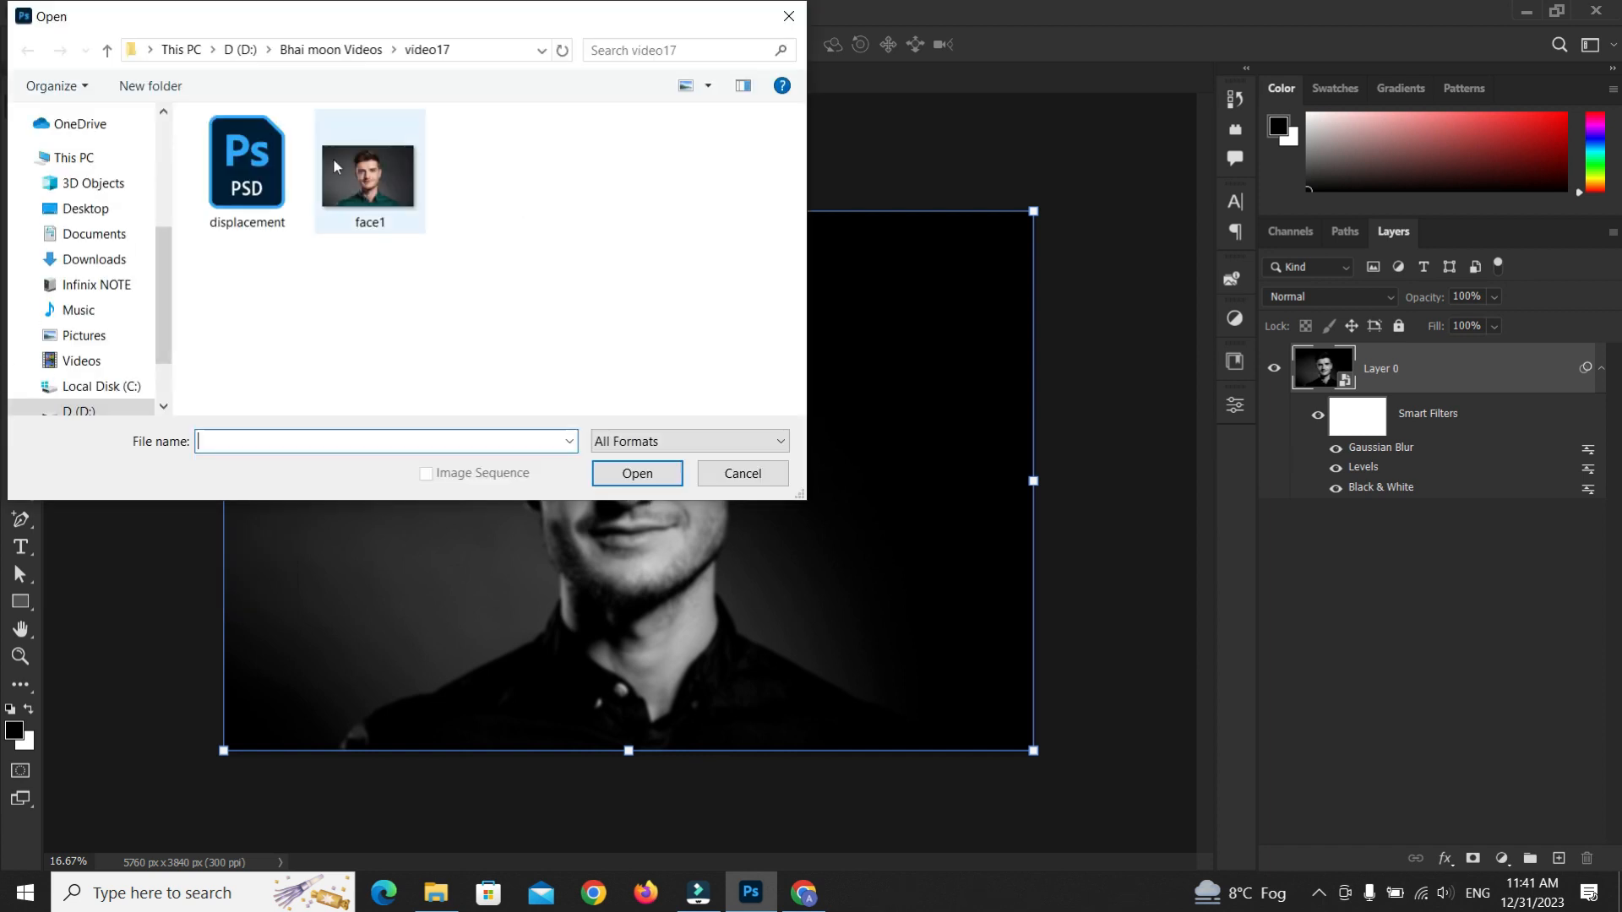
pyautogui.click(335, 167)
pyautogui.click(637, 473)
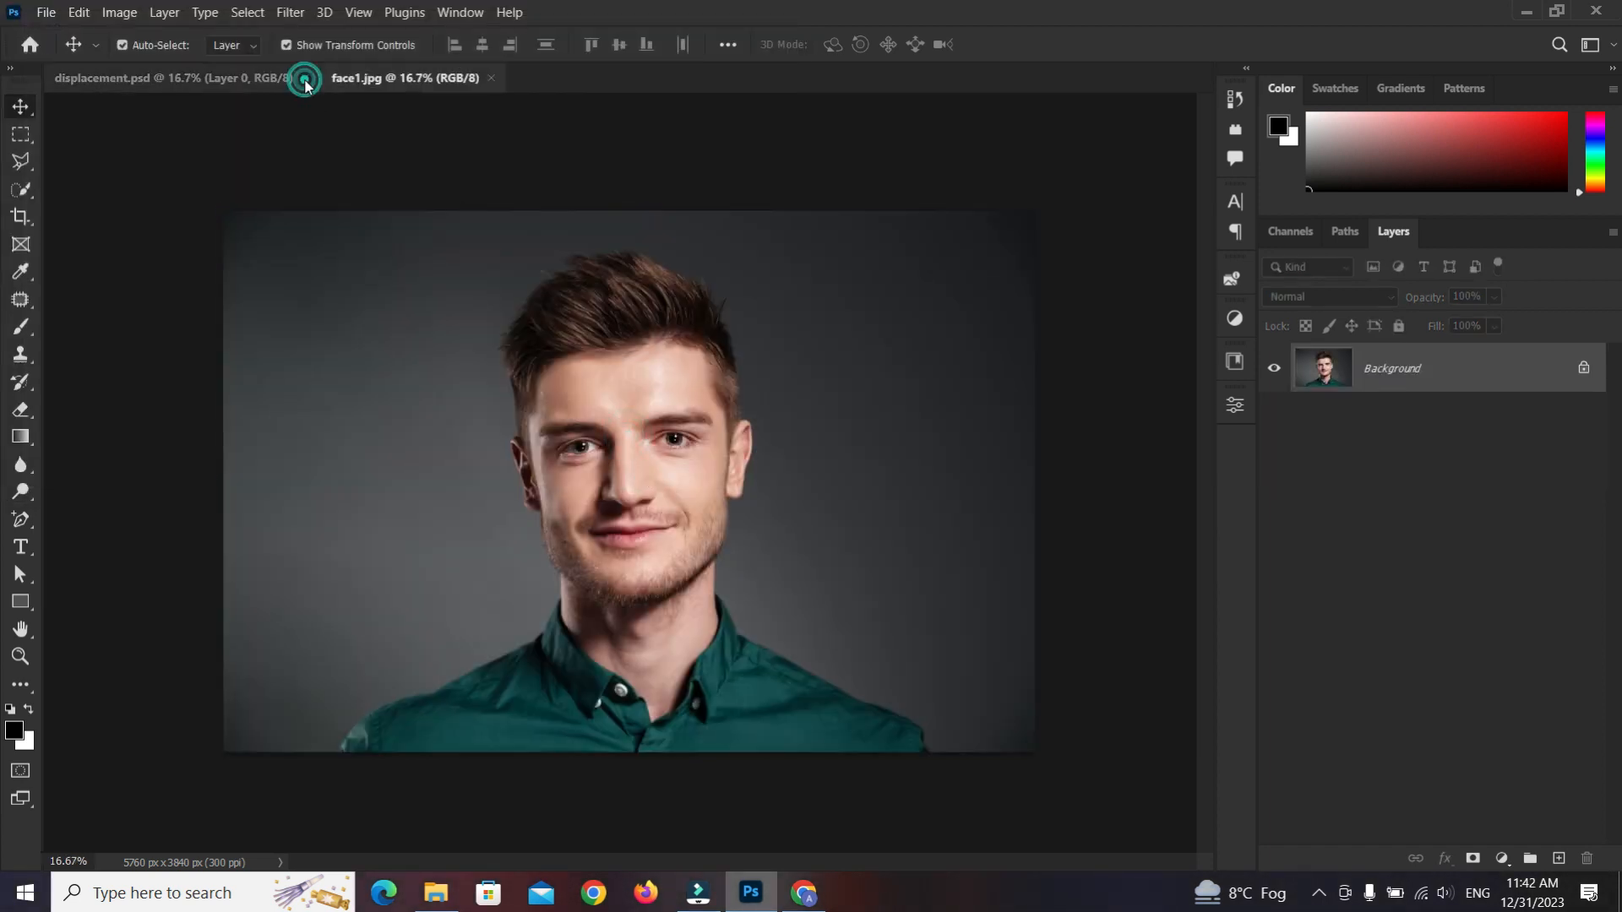
pyautogui.click(305, 80)
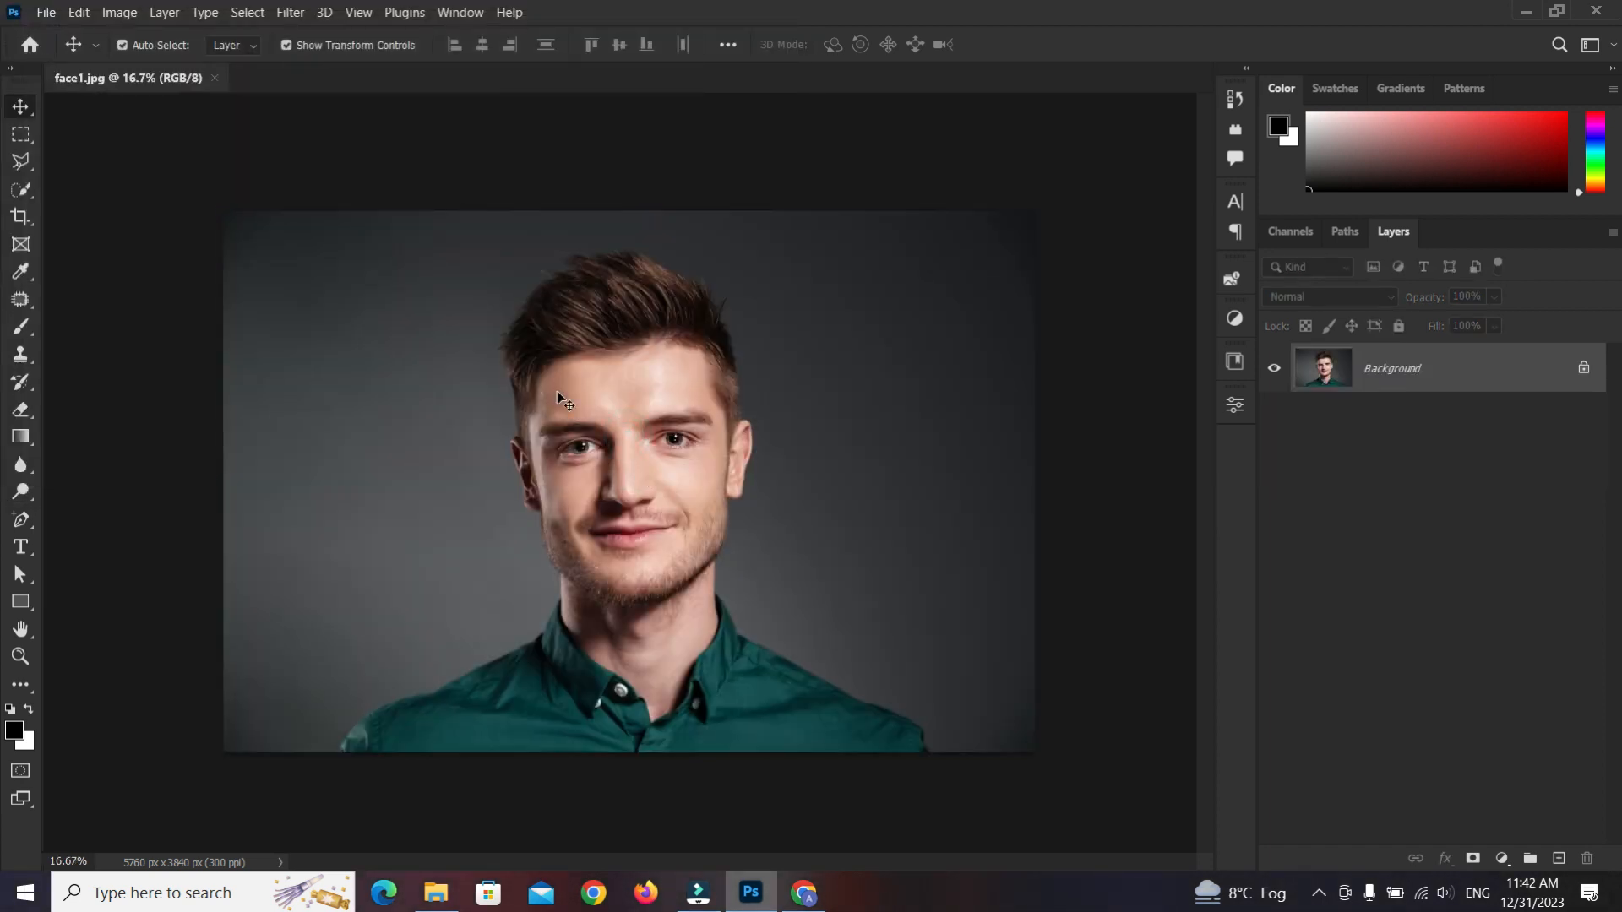
# Switch to the browser, copy the world map image, and paste it into the face1 document
pyautogui.click(805, 893)
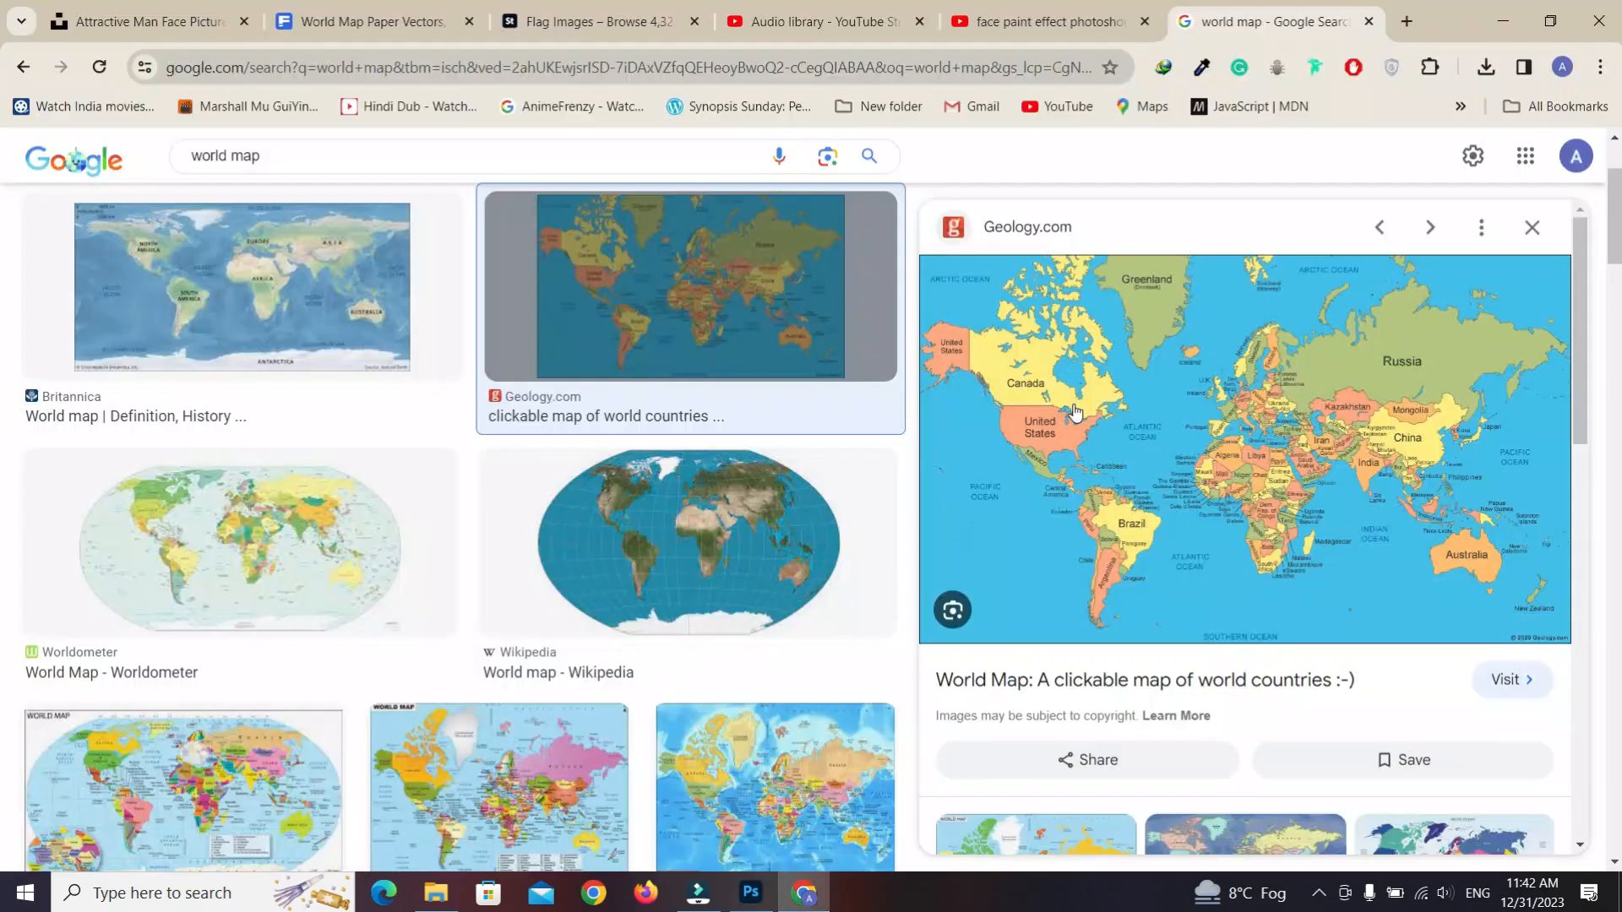
pyautogui.rightClick(1074, 403)
pyautogui.click(1152, 743)
pyautogui.click(751, 892)
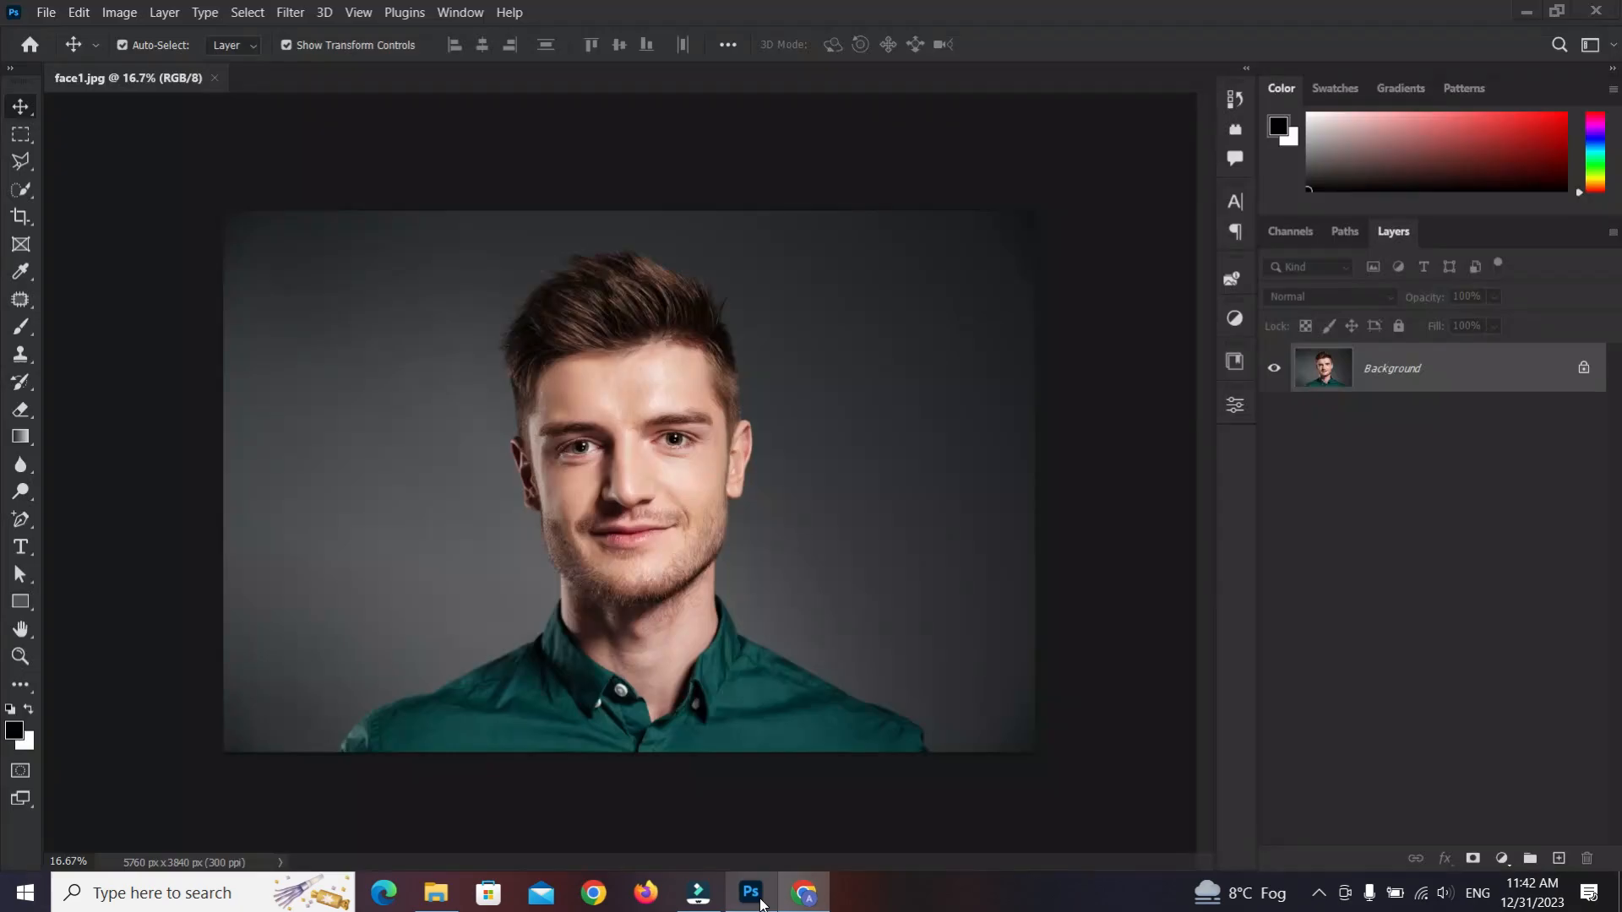
pyautogui.hotkey('ctrl', 'v')
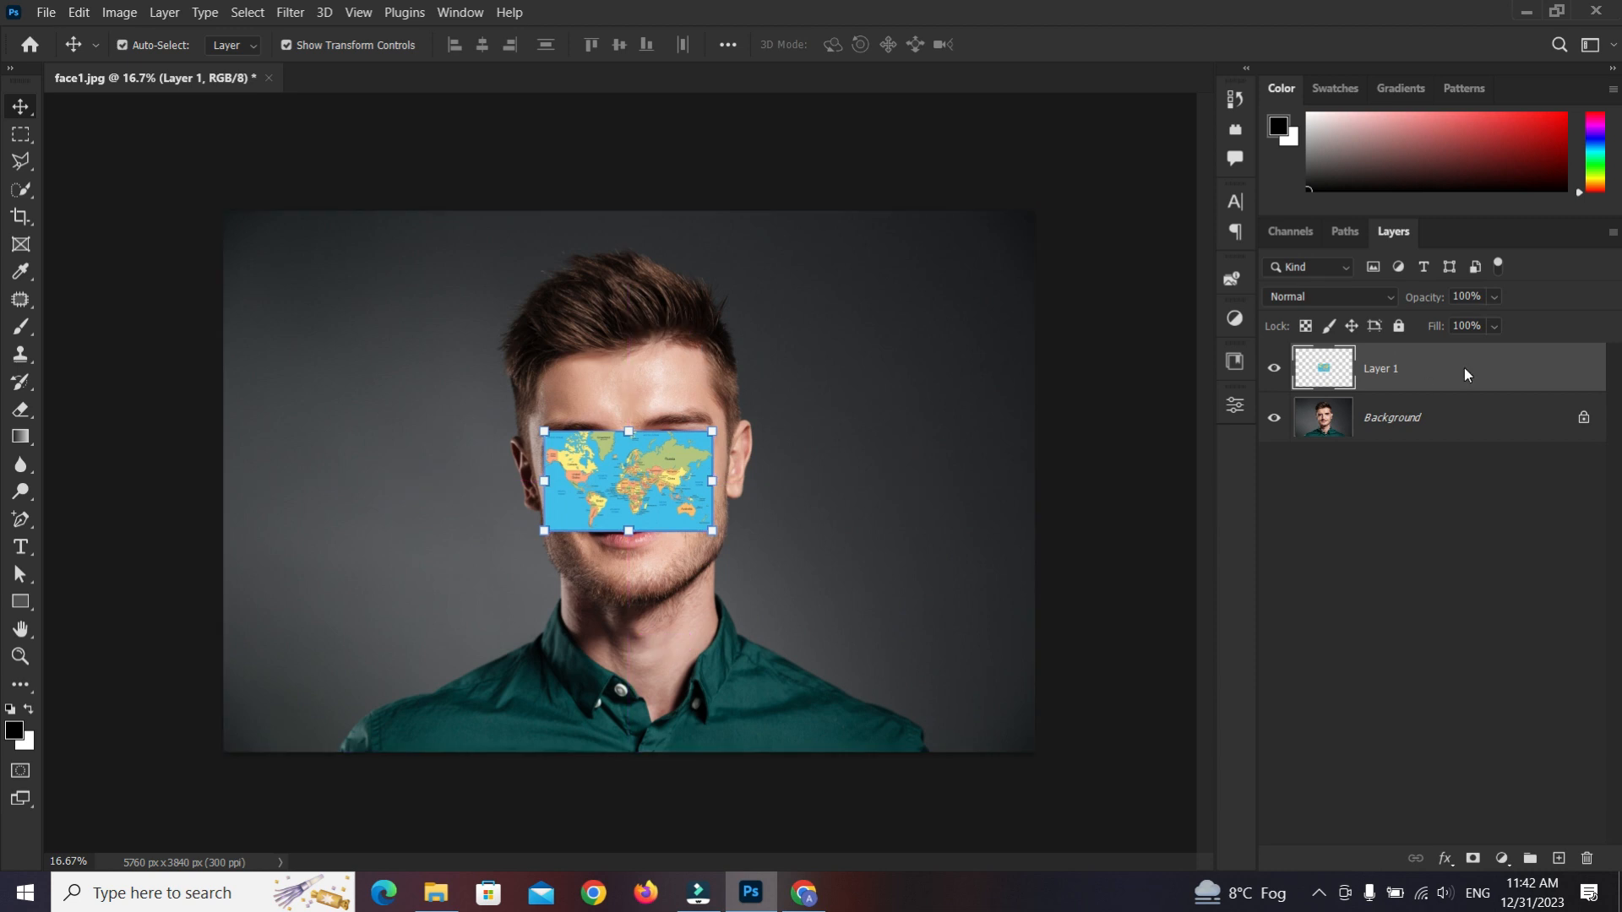
# Convert the pasted map layer to a smart object and hide it
pyautogui.rightClick(1463, 367)
pyautogui.click(1259, 308)
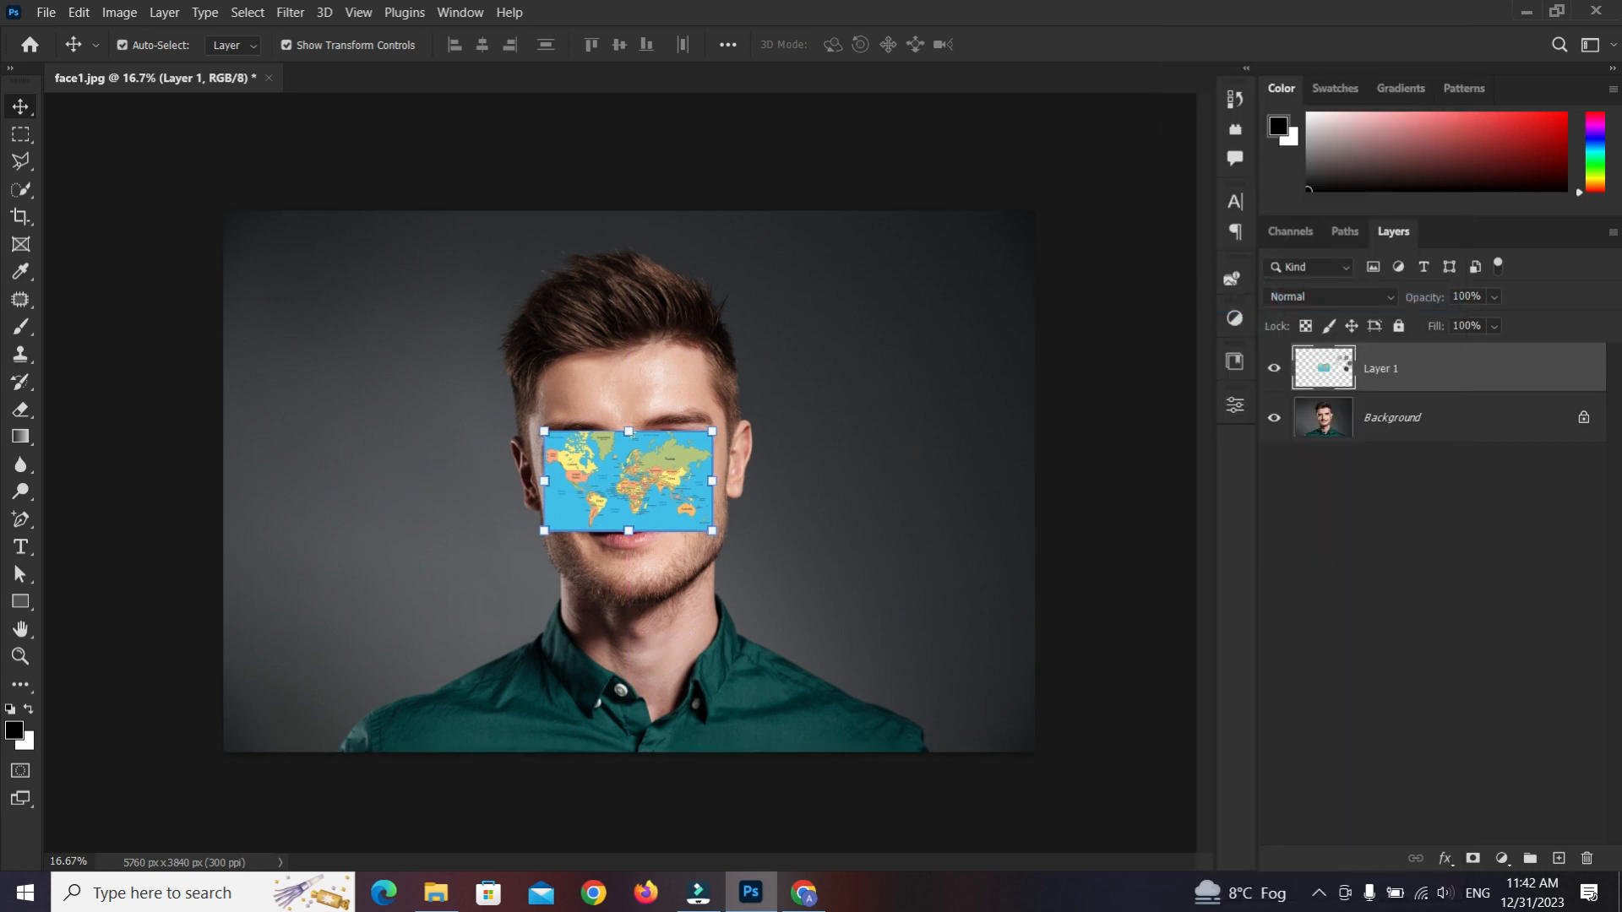
pyautogui.click(1274, 367)
# Unlock the background photo layer
pyautogui.click(658, 388)
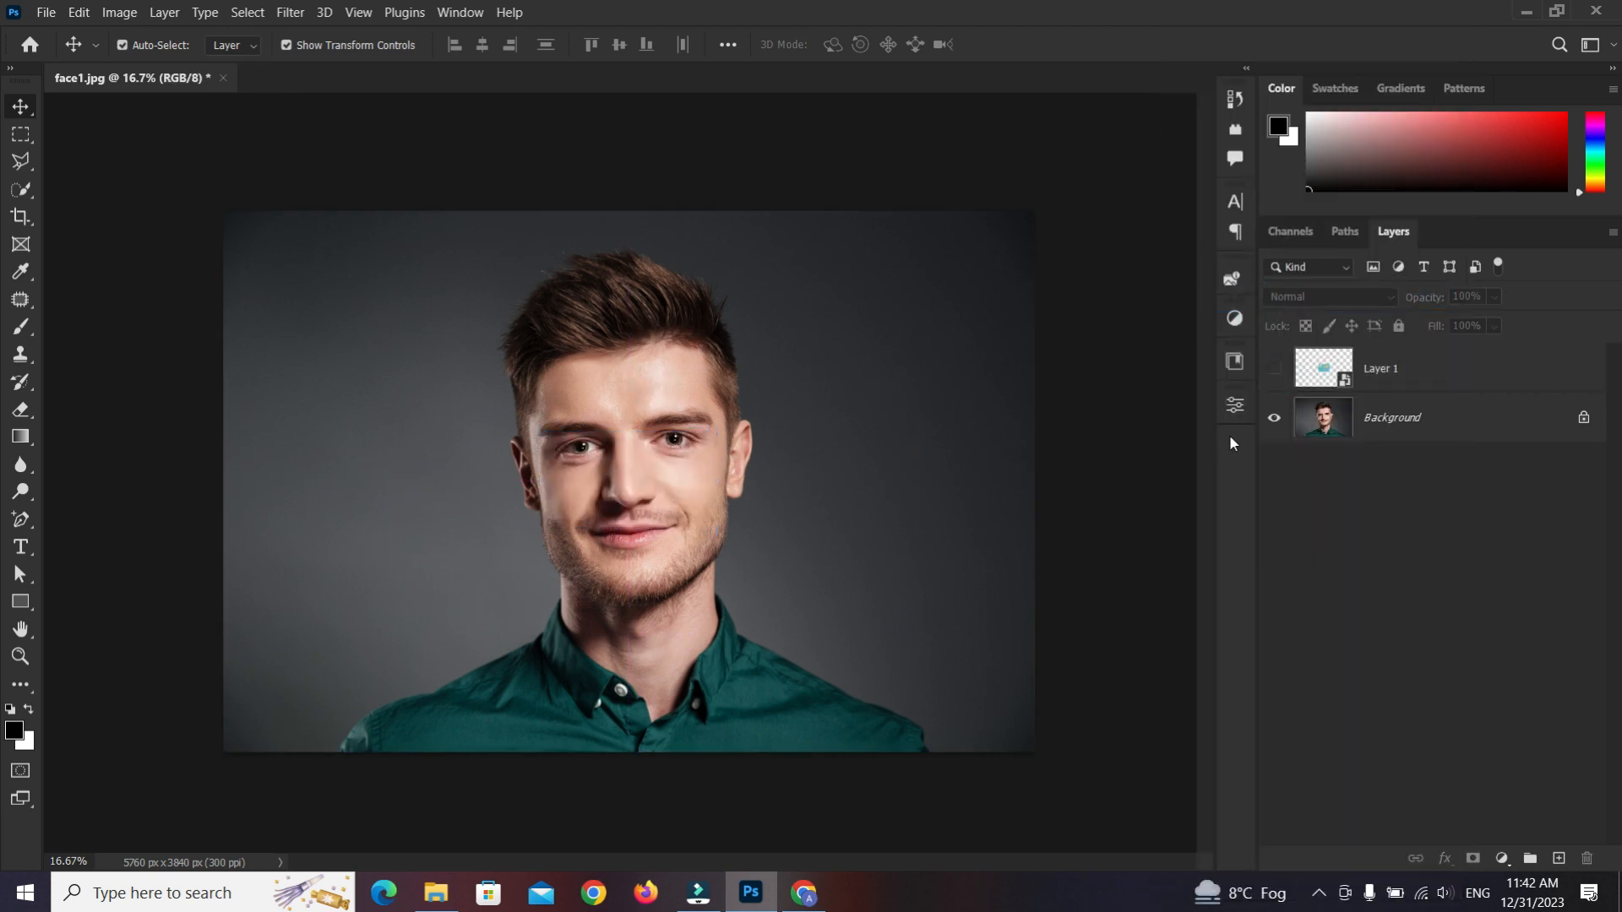
pyautogui.click(1584, 419)
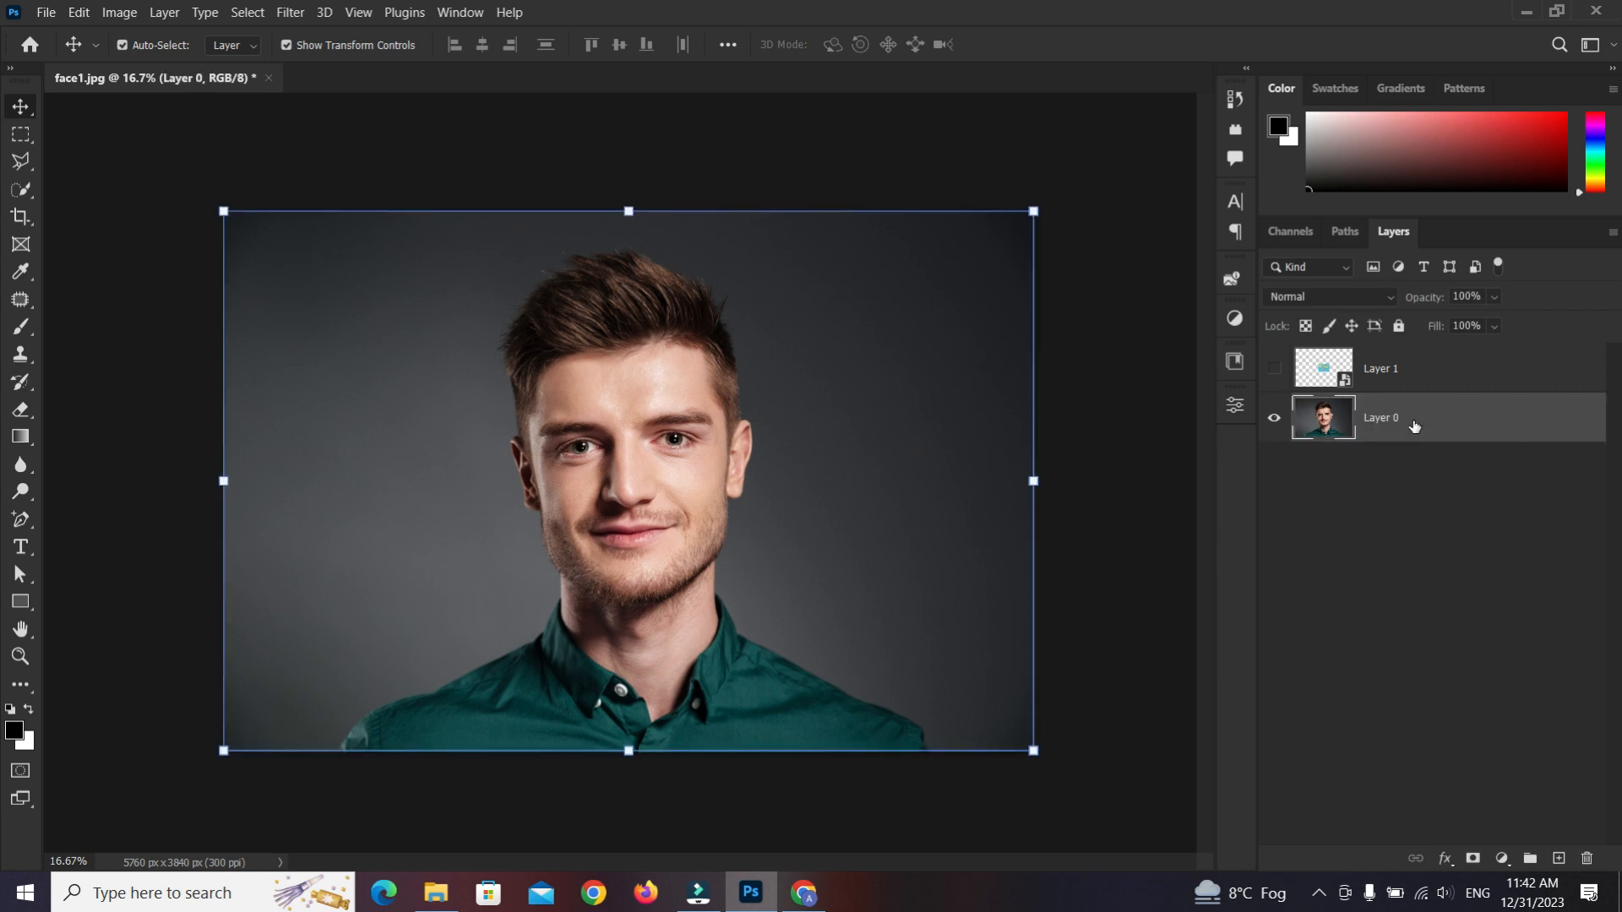
# Select the man's face with the Quick Selection tool, subtracting the neck area
pyautogui.click(21, 189)
pyautogui.scroll(2, 623, 391)
pyautogui.moveTo(623, 391)
pyautogui.mouseDown()
pyautogui.moveTo(635, 549)
pyautogui.moveTo(616, 607)
pyautogui.moveTo(546, 443)
pyautogui.moveTo(527, 573)
pyautogui.moveTo(554, 624)
pyautogui.moveTo(607, 654)
pyautogui.moveTo(700, 630)
pyautogui.mouseUp()
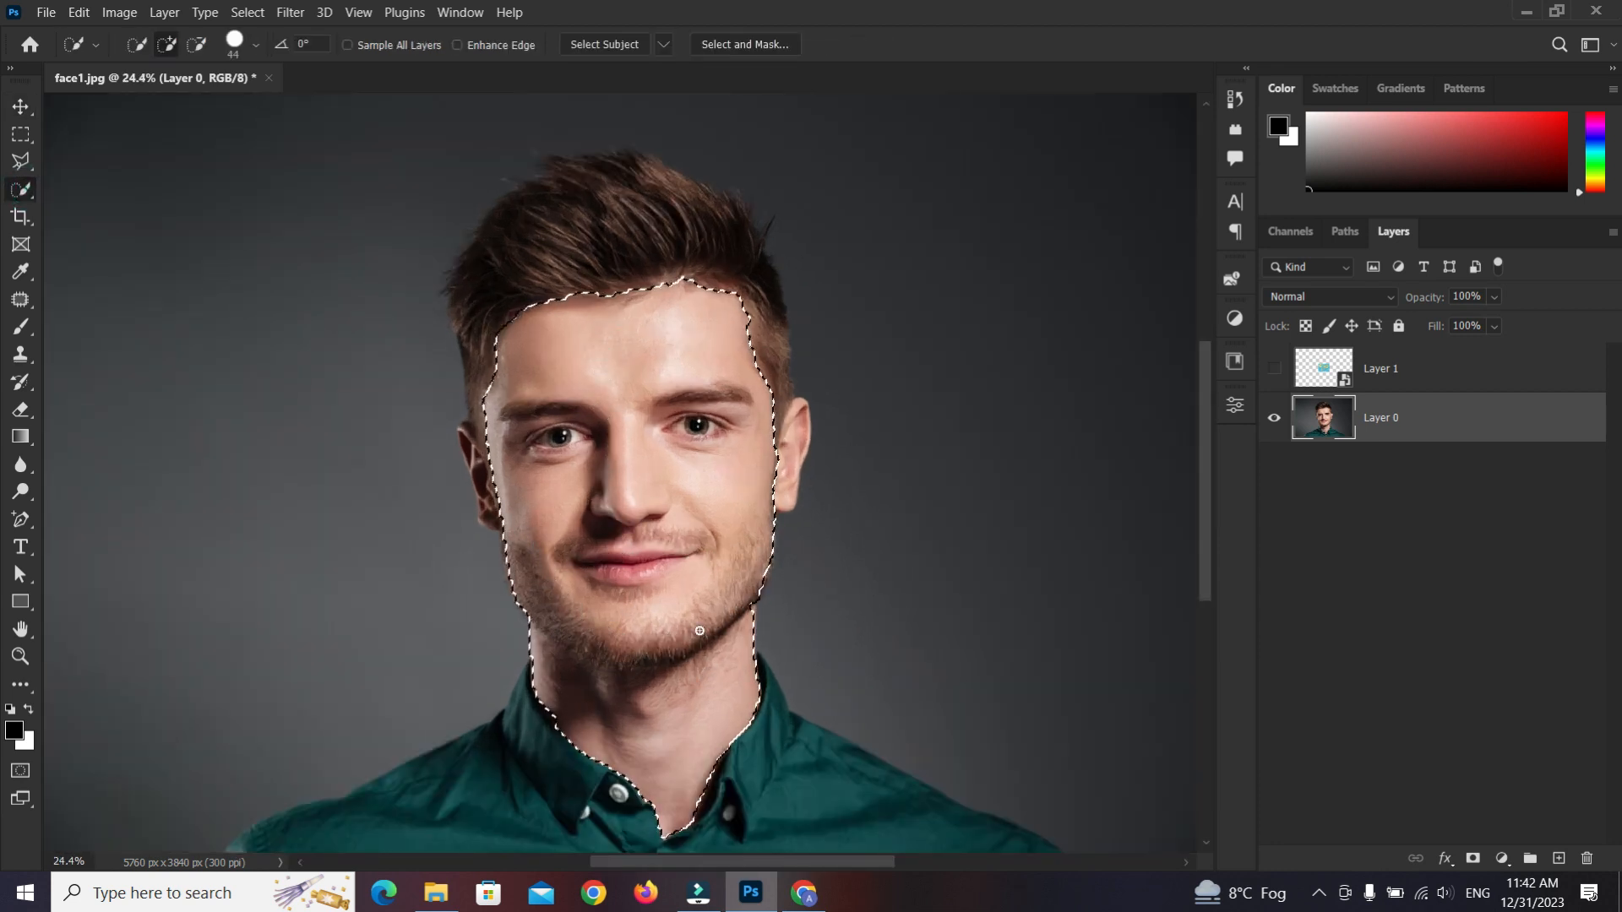
pyautogui.scroll(1, 538, 735)
pyautogui.moveTo(546, 724)
pyautogui.mouseDown()
pyautogui.moveTo(671, 713)
pyautogui.moveTo(792, 670)
pyautogui.moveTo(777, 722)
pyautogui.moveTo(662, 846)
pyautogui.moveTo(608, 765)
pyautogui.moveTo(662, 690)
pyautogui.mouseUp()
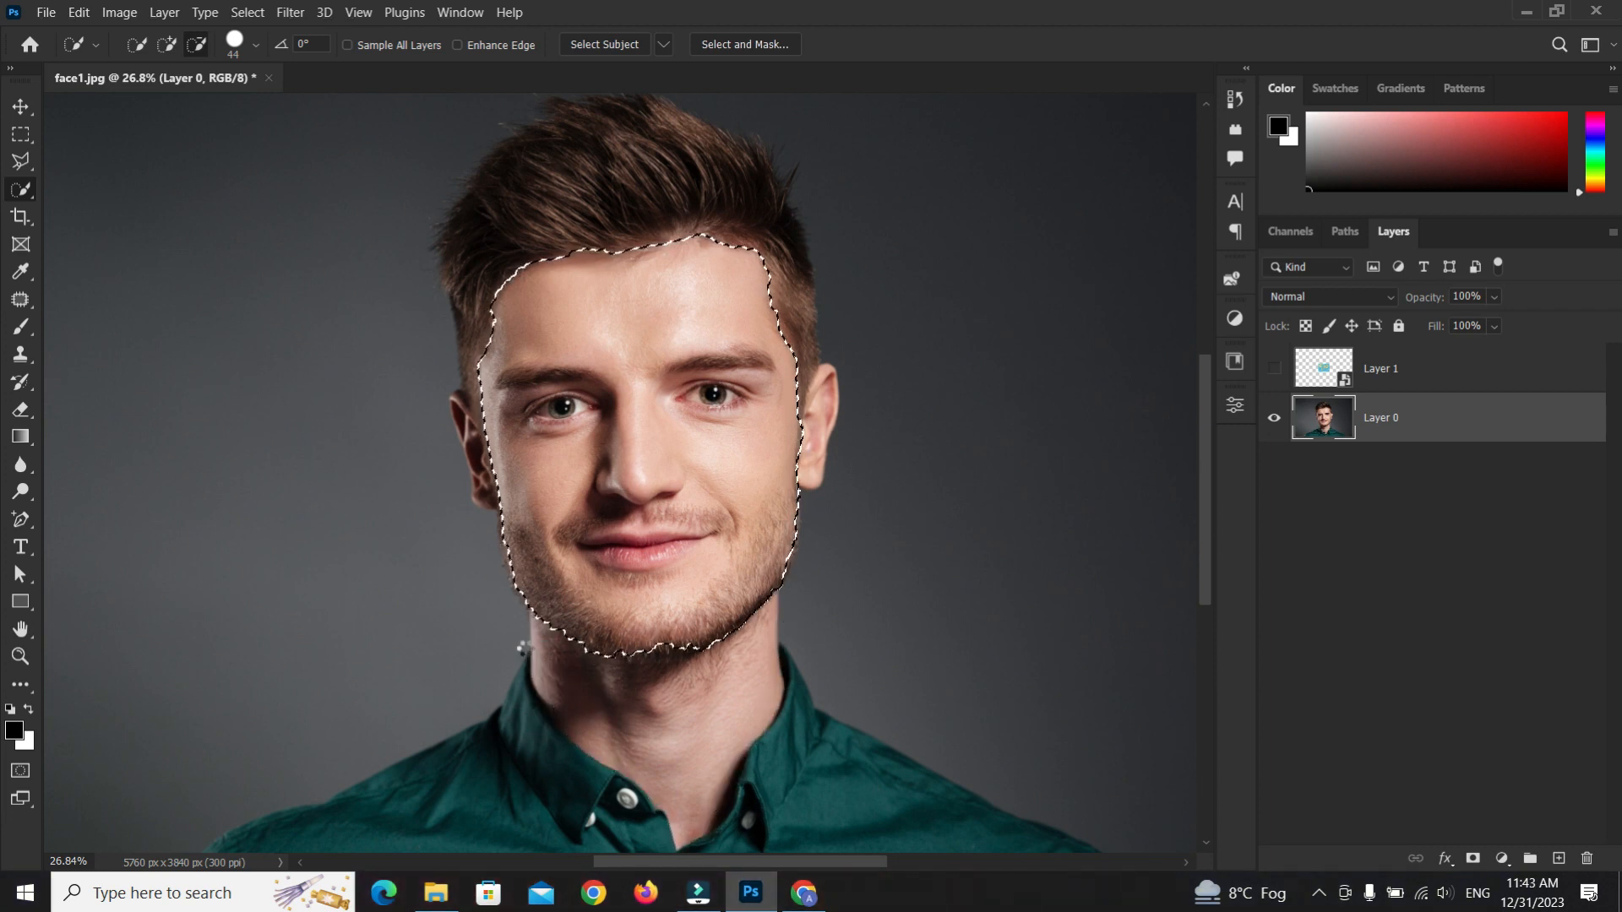
# Refine the face selection in Select and Mask around the hairline and temple, outputting a layer mask
pyautogui.click(752, 49)
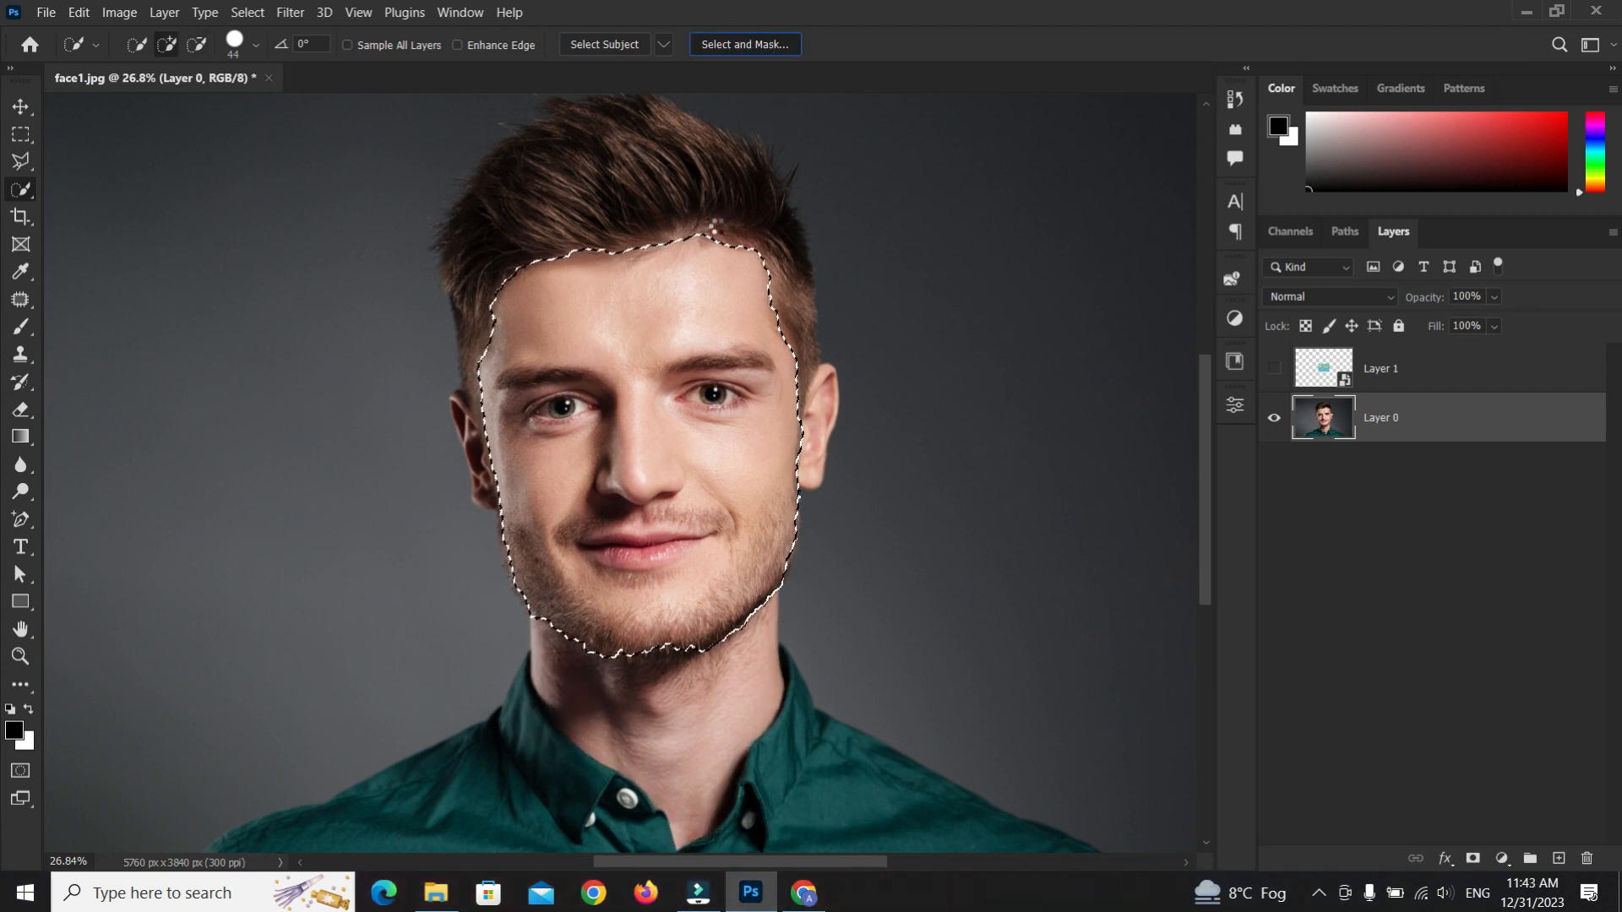
pyautogui.moveTo(496, 220)
pyautogui.mouseDown()
pyautogui.moveTo(513, 258)
pyautogui.moveTo(732, 230)
pyautogui.moveTo(776, 268)
pyautogui.moveTo(786, 322)
pyautogui.mouseUp()
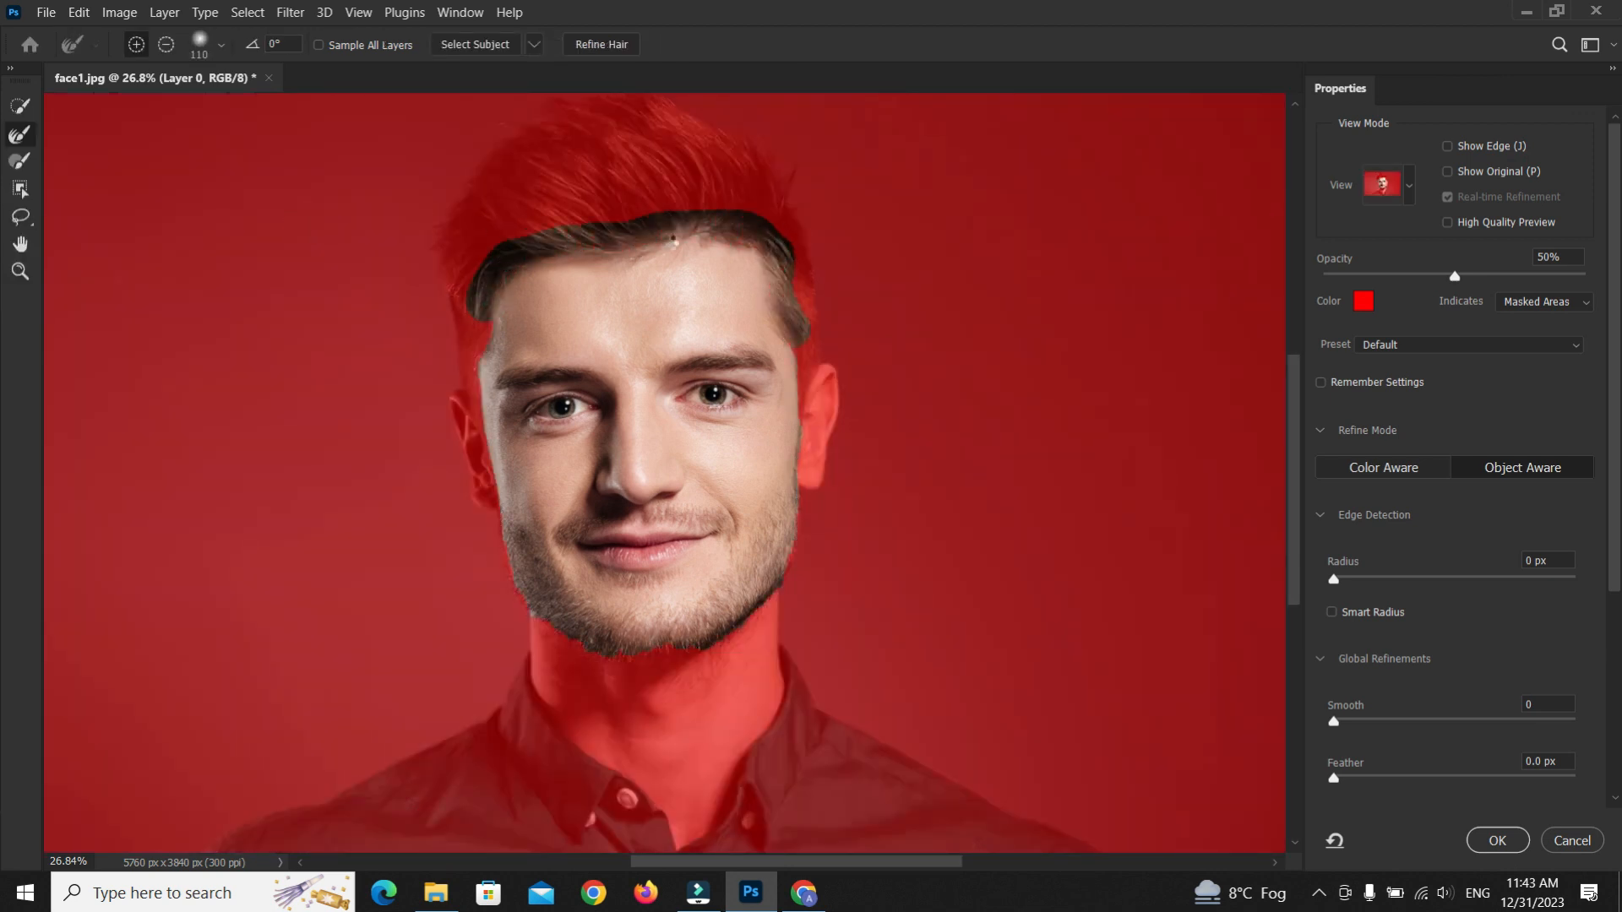
pyautogui.moveTo(463, 288)
pyautogui.mouseDown()
pyautogui.moveTo(474, 329)
pyautogui.moveTo(431, 382)
pyautogui.mouseUp()
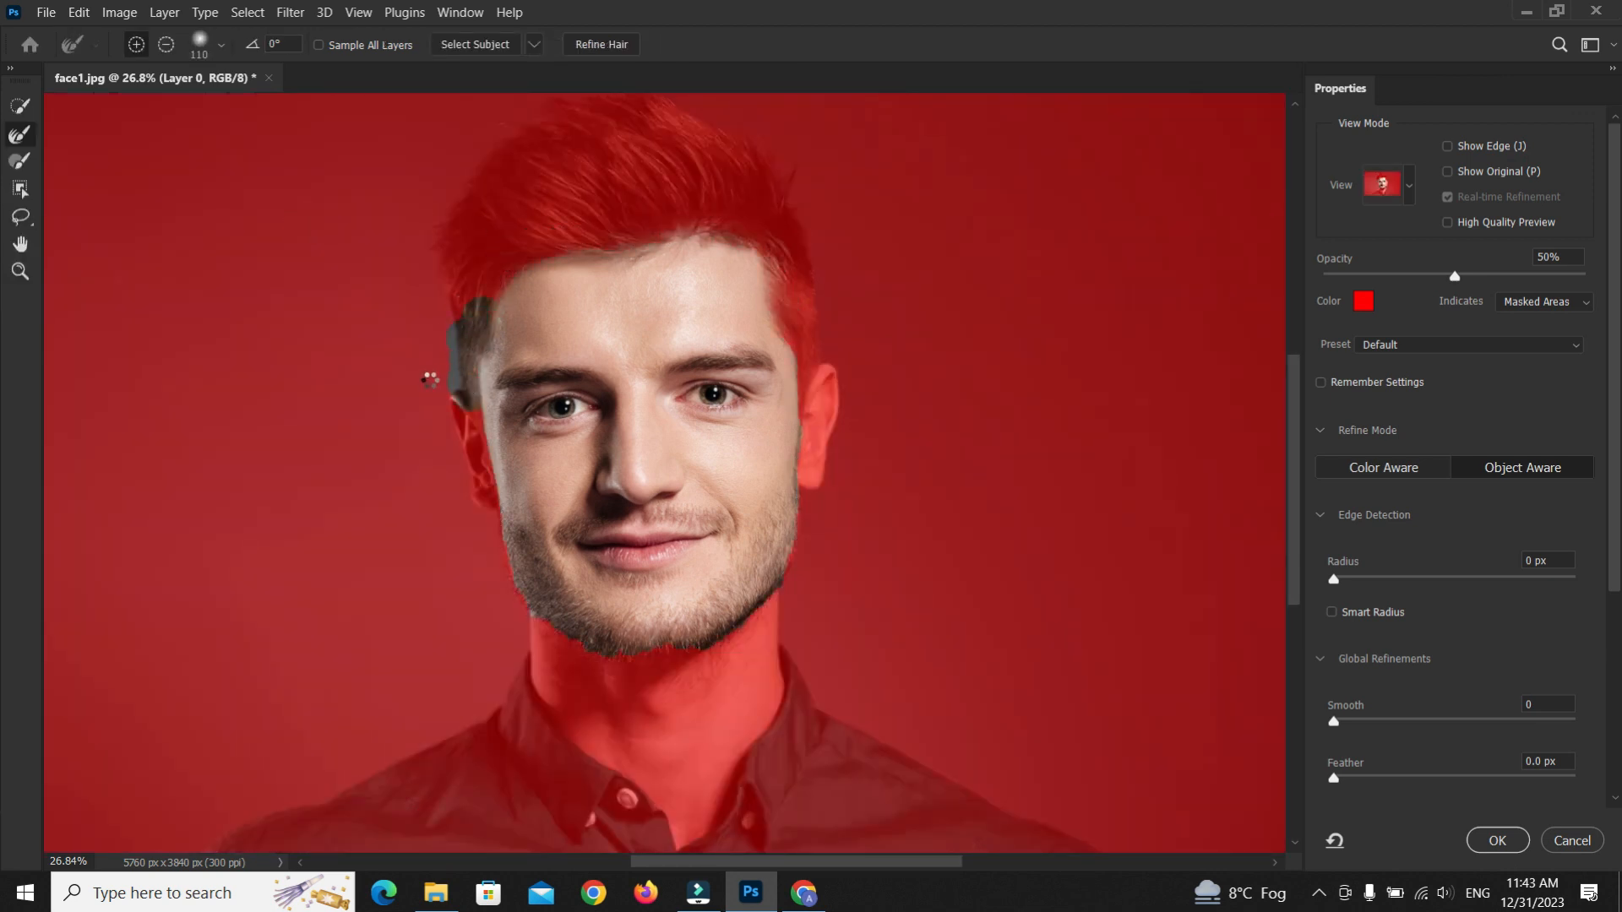
pyautogui.click(1497, 840)
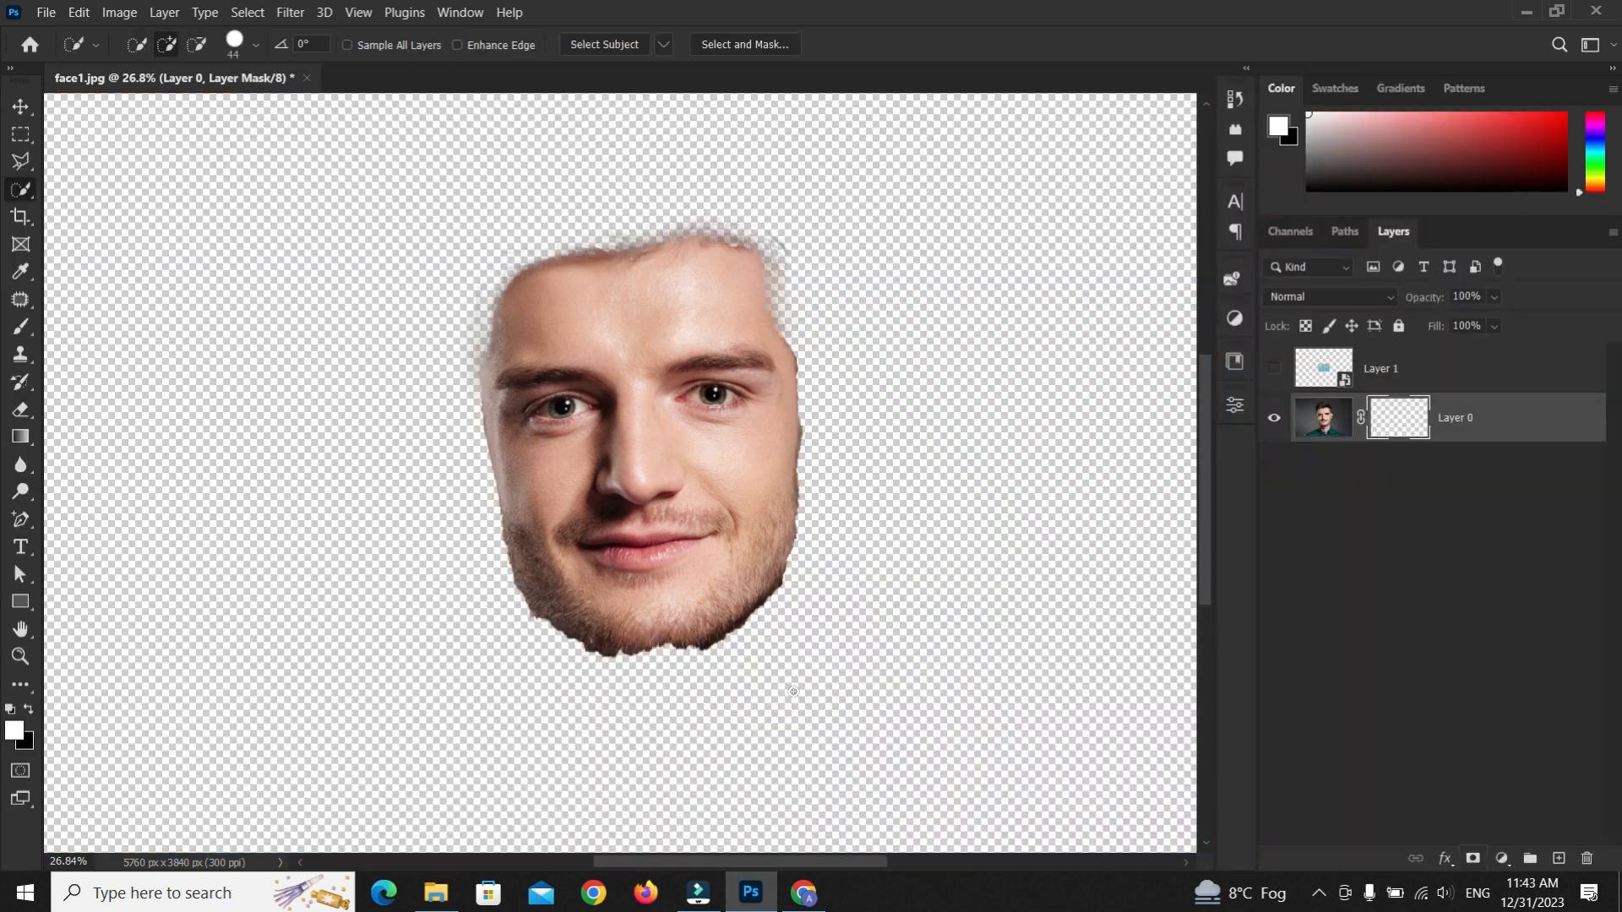
# Switch to the Brush tool and set its flow to 100%
pyautogui.press('b')
pyautogui.scroll(3, 543, 615)
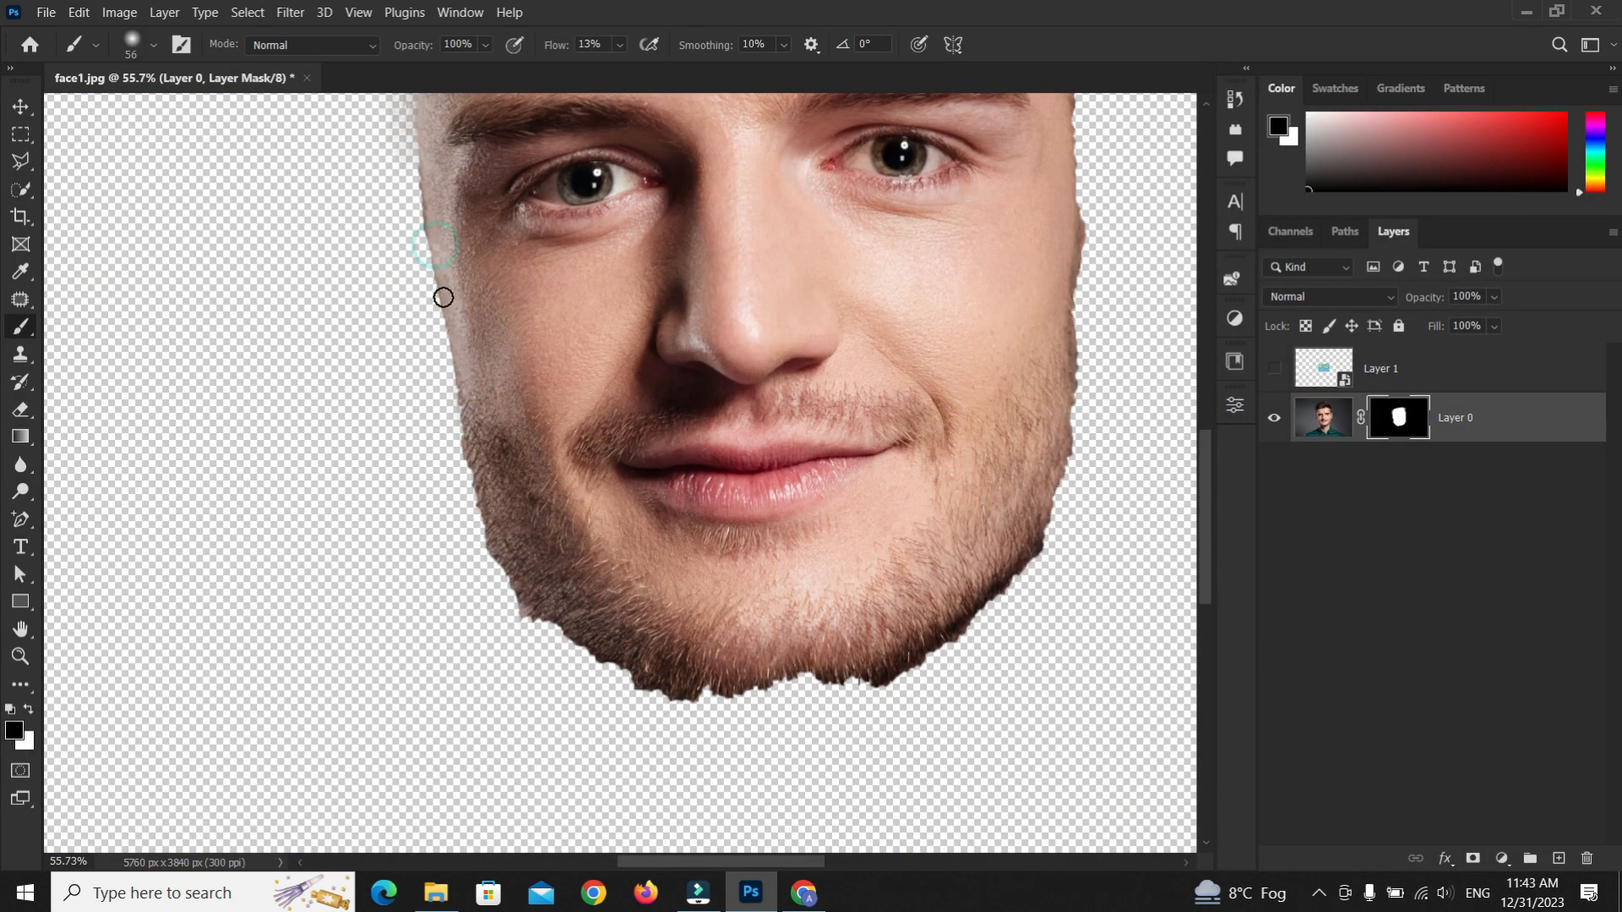
pyautogui.click(620, 44)
pyautogui.moveTo(626, 67); pyautogui.dragTo(710, 68)
pyautogui.scroll(-3, 668, 440)
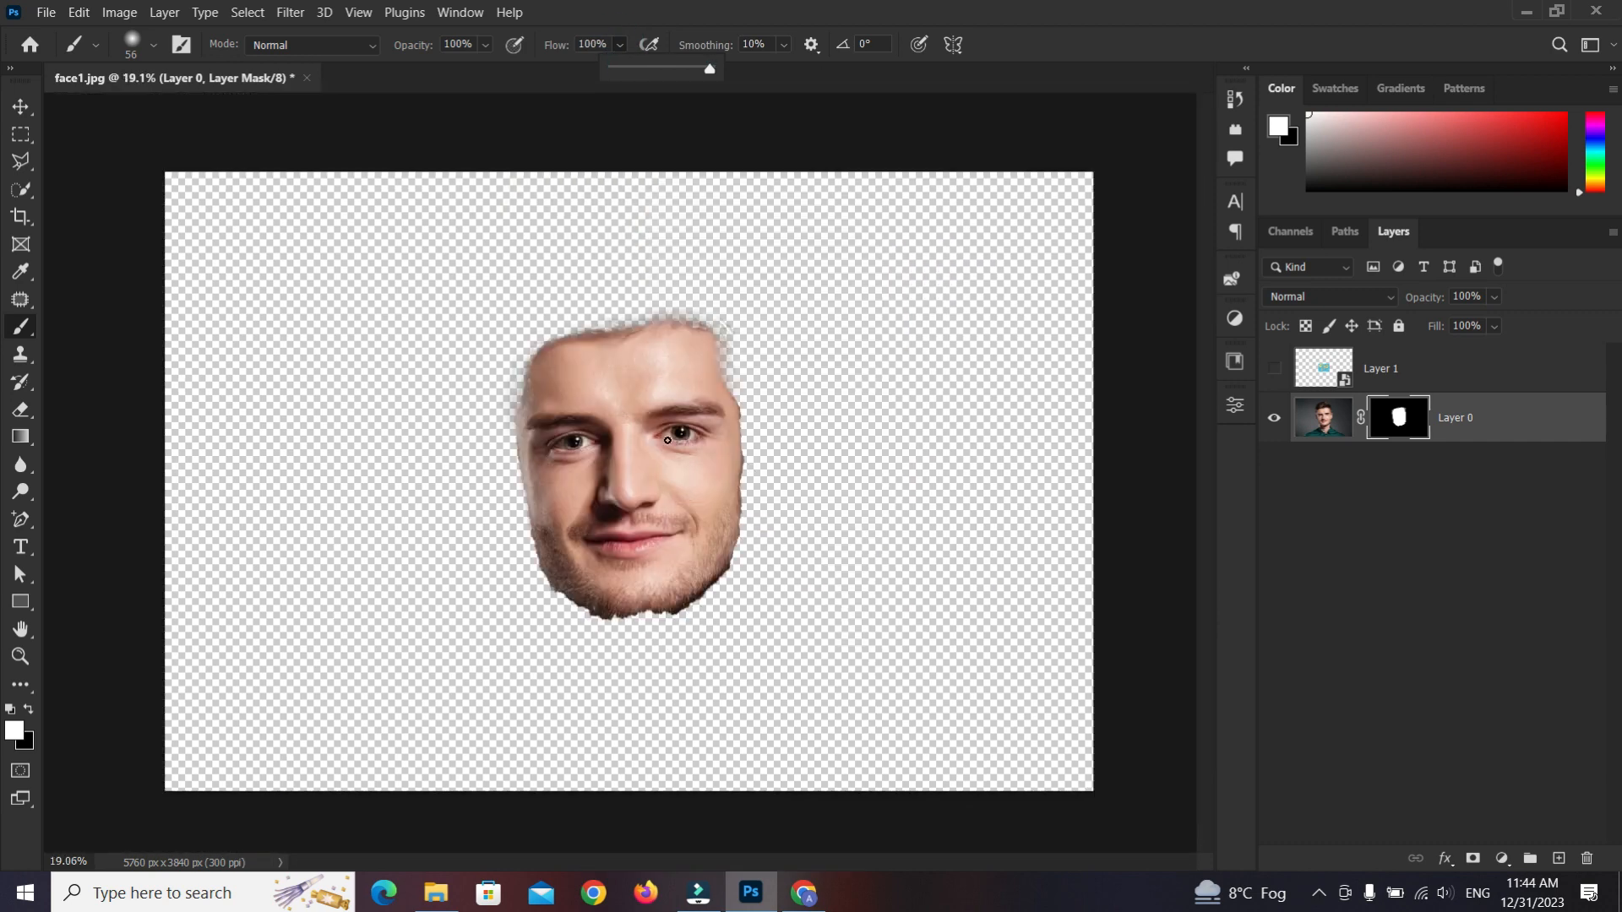
# Add a Black & White adjustment layer above the photo layer
pyautogui.click(1323, 418)
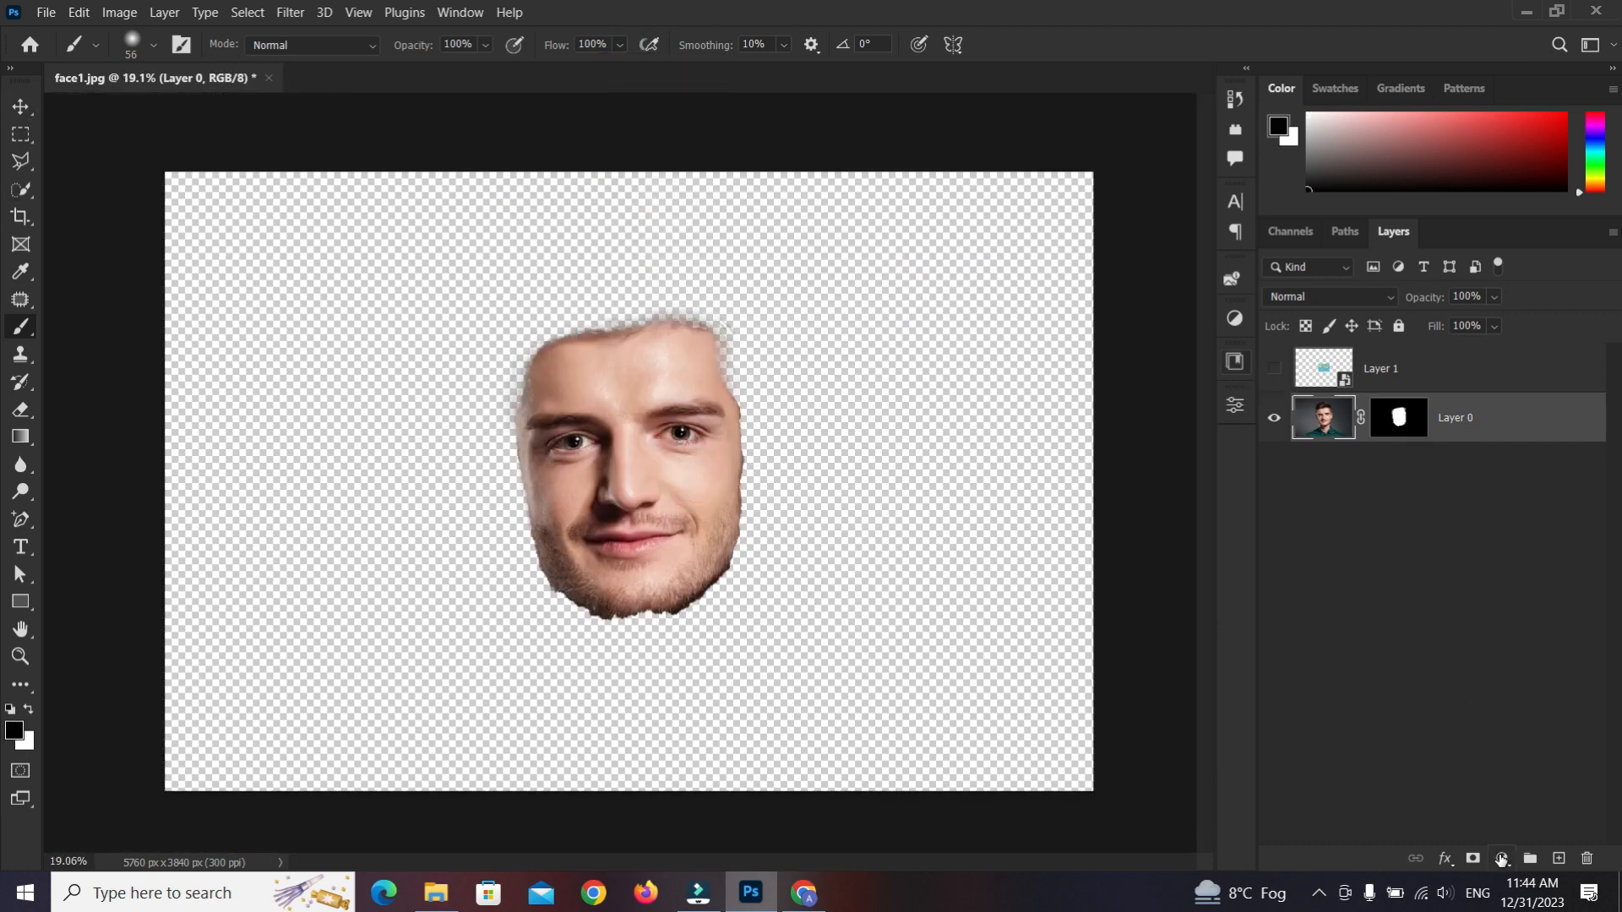
pyautogui.click(1502, 858)
pyautogui.click(1517, 689)
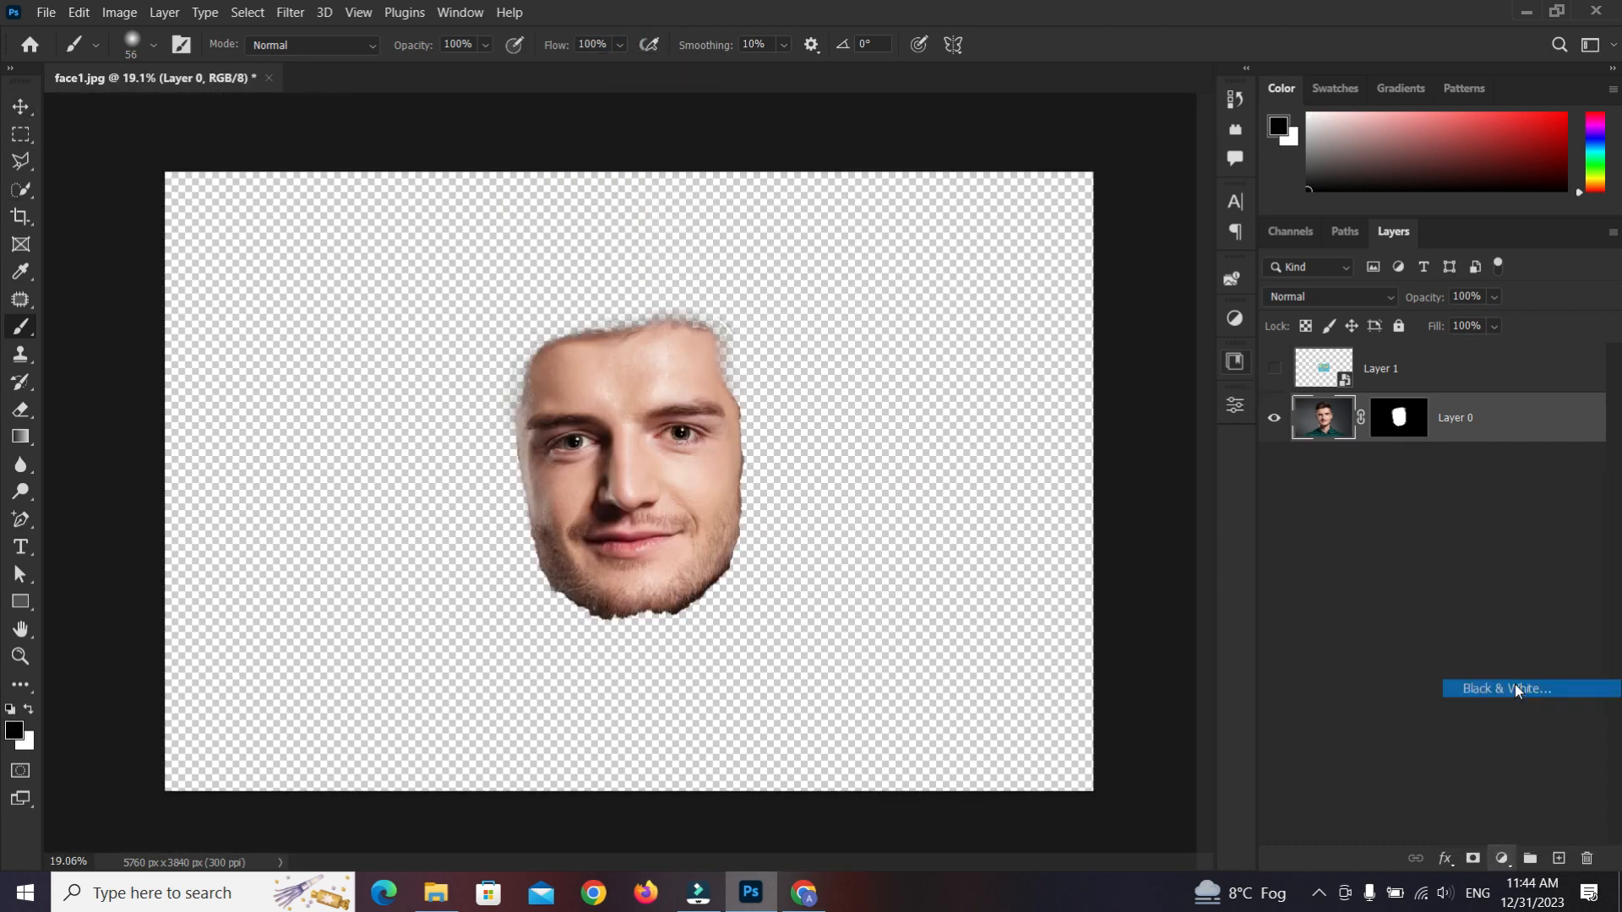
# Move the face mask from the photo layer onto the Black & White adjustment layer
pyautogui.click(1188, 401)
pyautogui.moveTo(1418, 460); pyautogui.dragTo(1407, 410)
pyautogui.click(778, 350)
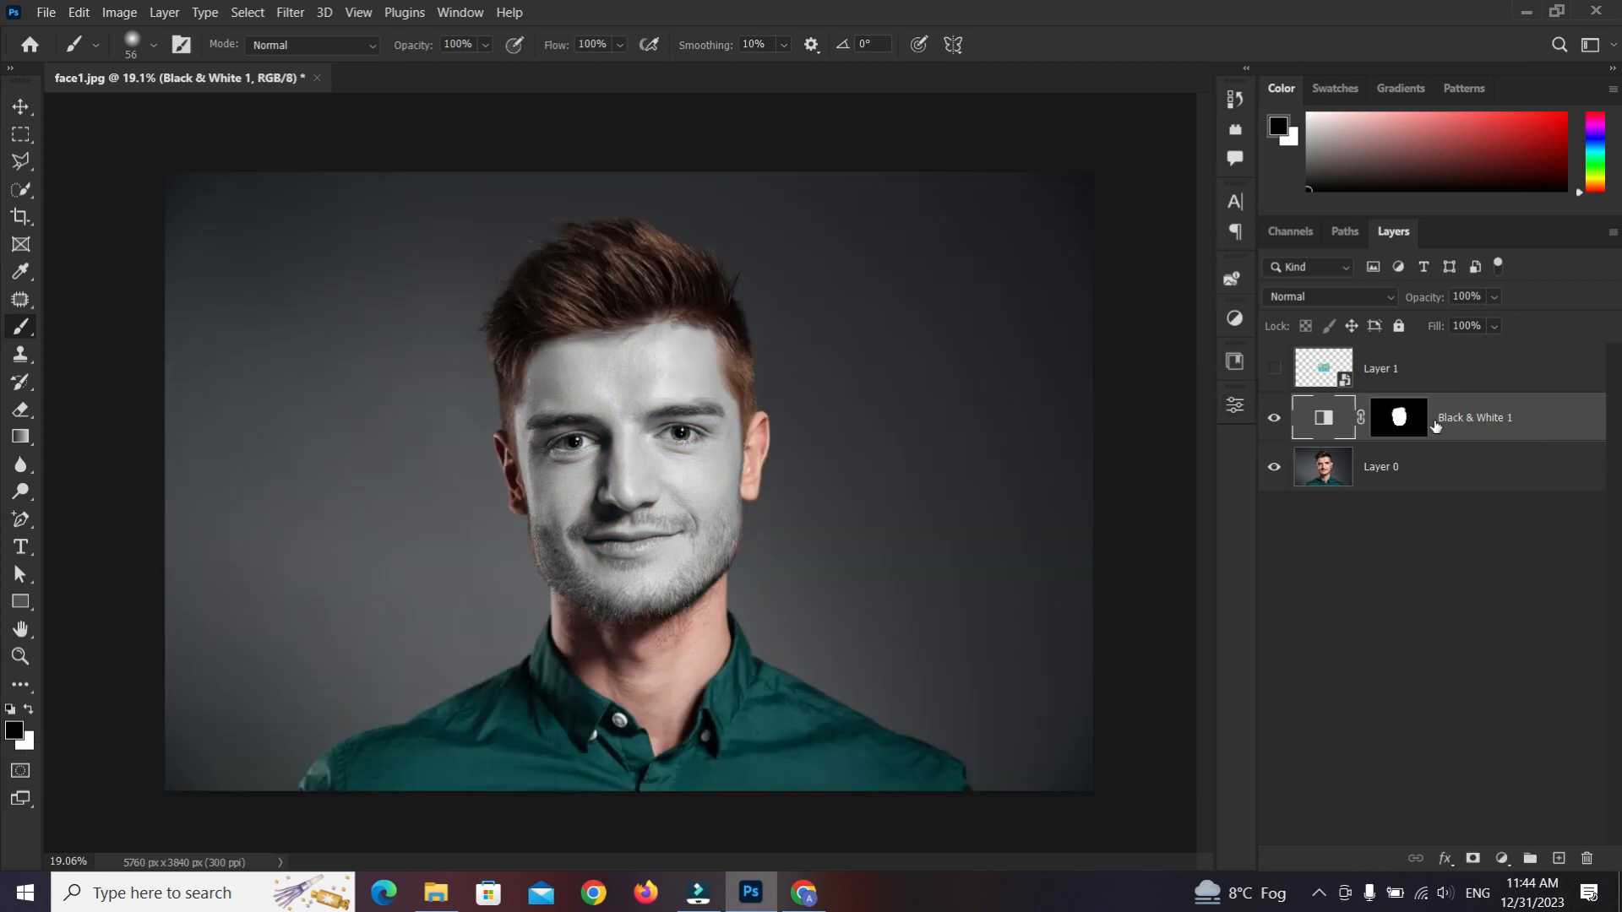
# Paint white on the Black & White layer mask along the left jawline to extend the desaturated area
pyautogui.click(1409, 423)
pyautogui.press('x')
pyautogui.scroll(6, 507, 591)
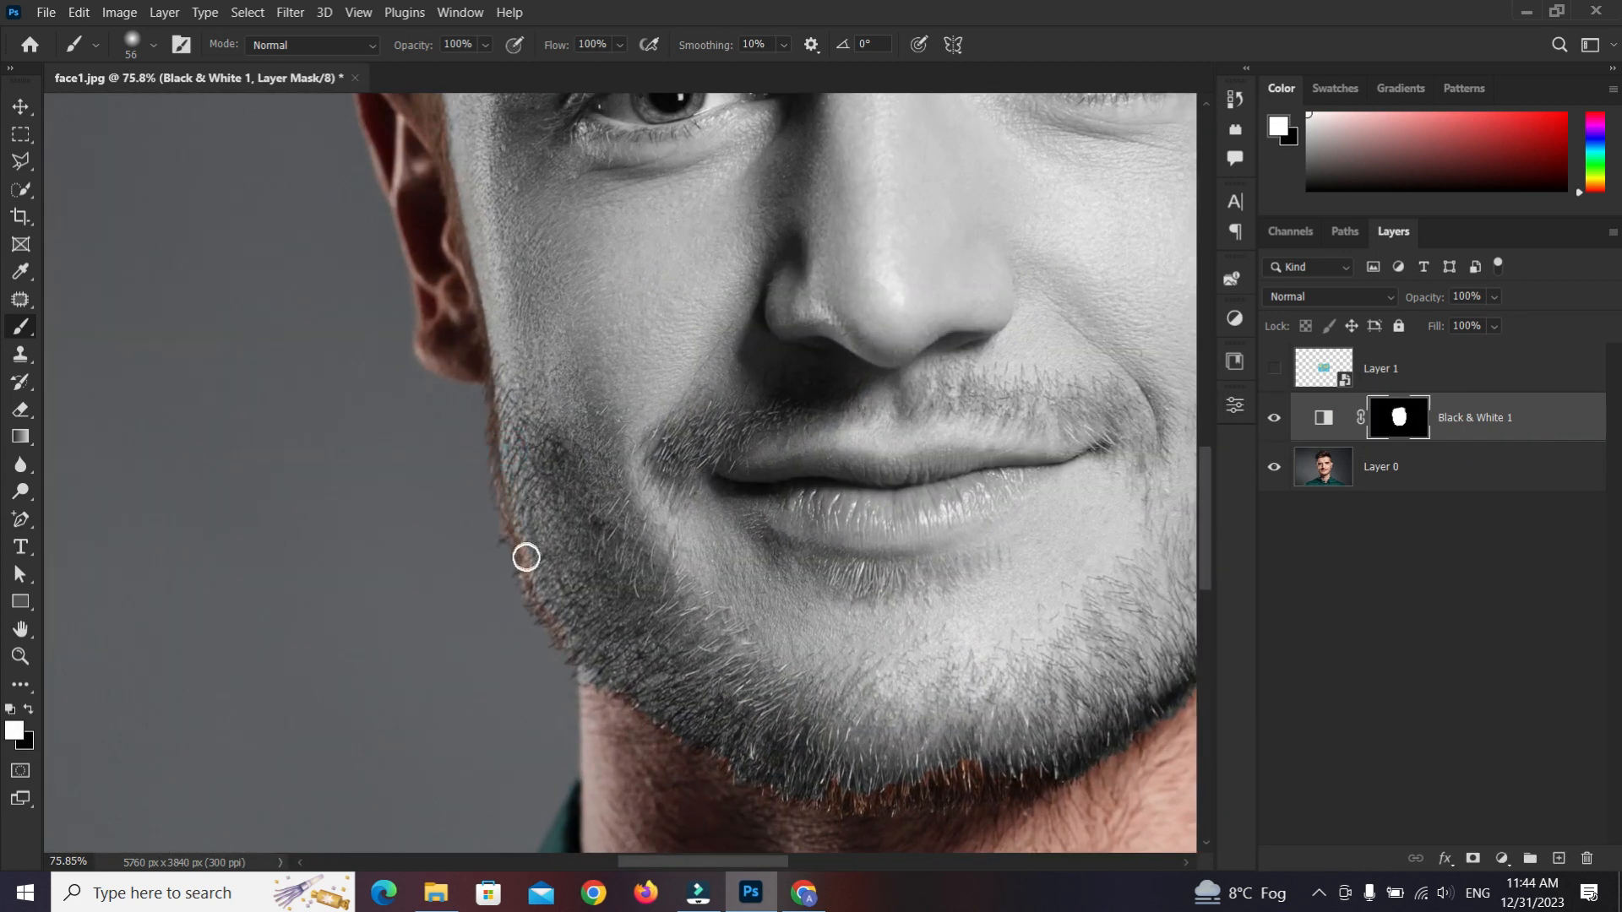
pyautogui.moveTo(526, 558)
pyautogui.mouseDown()
pyautogui.moveTo(593, 665)
pyautogui.moveTo(506, 439)
pyautogui.mouseUp()
pyautogui.press('x')
# Paint white on the Black & White mask along the right cheek and jaw edge
pyautogui.scroll(-2, 642, 702)
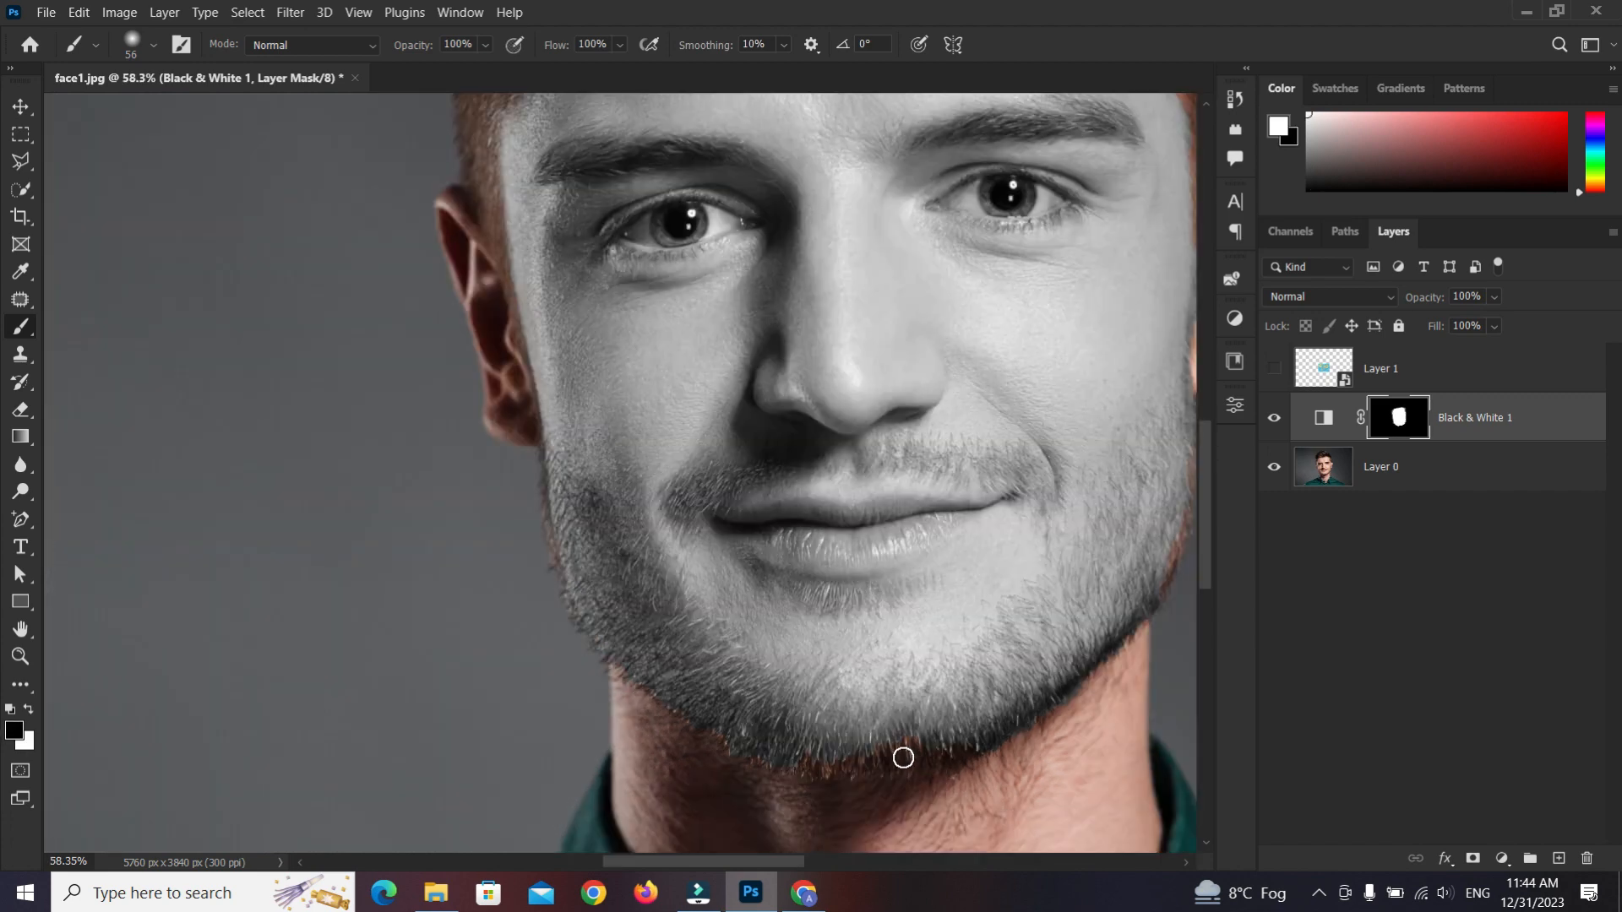
pyautogui.press('x')
pyautogui.moveTo(1188, 572); pyautogui.dragTo(1019, 631)
pyautogui.moveTo(1017, 504); pyautogui.dragTo(995, 632)
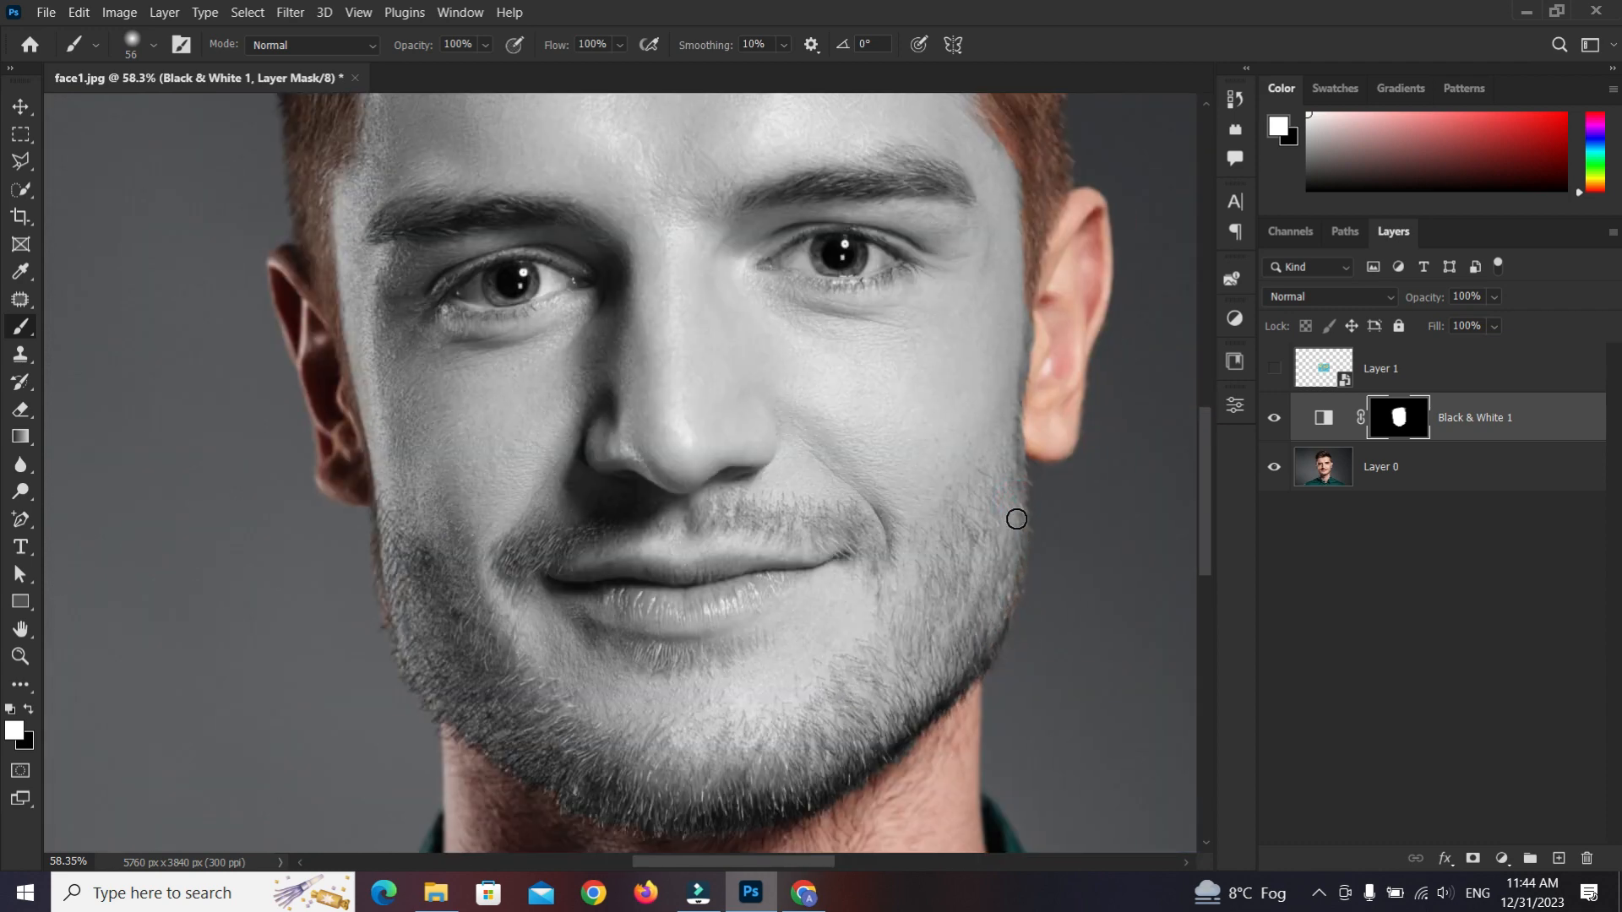
pyautogui.scroll(-2, 569, 605)
pyautogui.scroll(1, 583, 596)
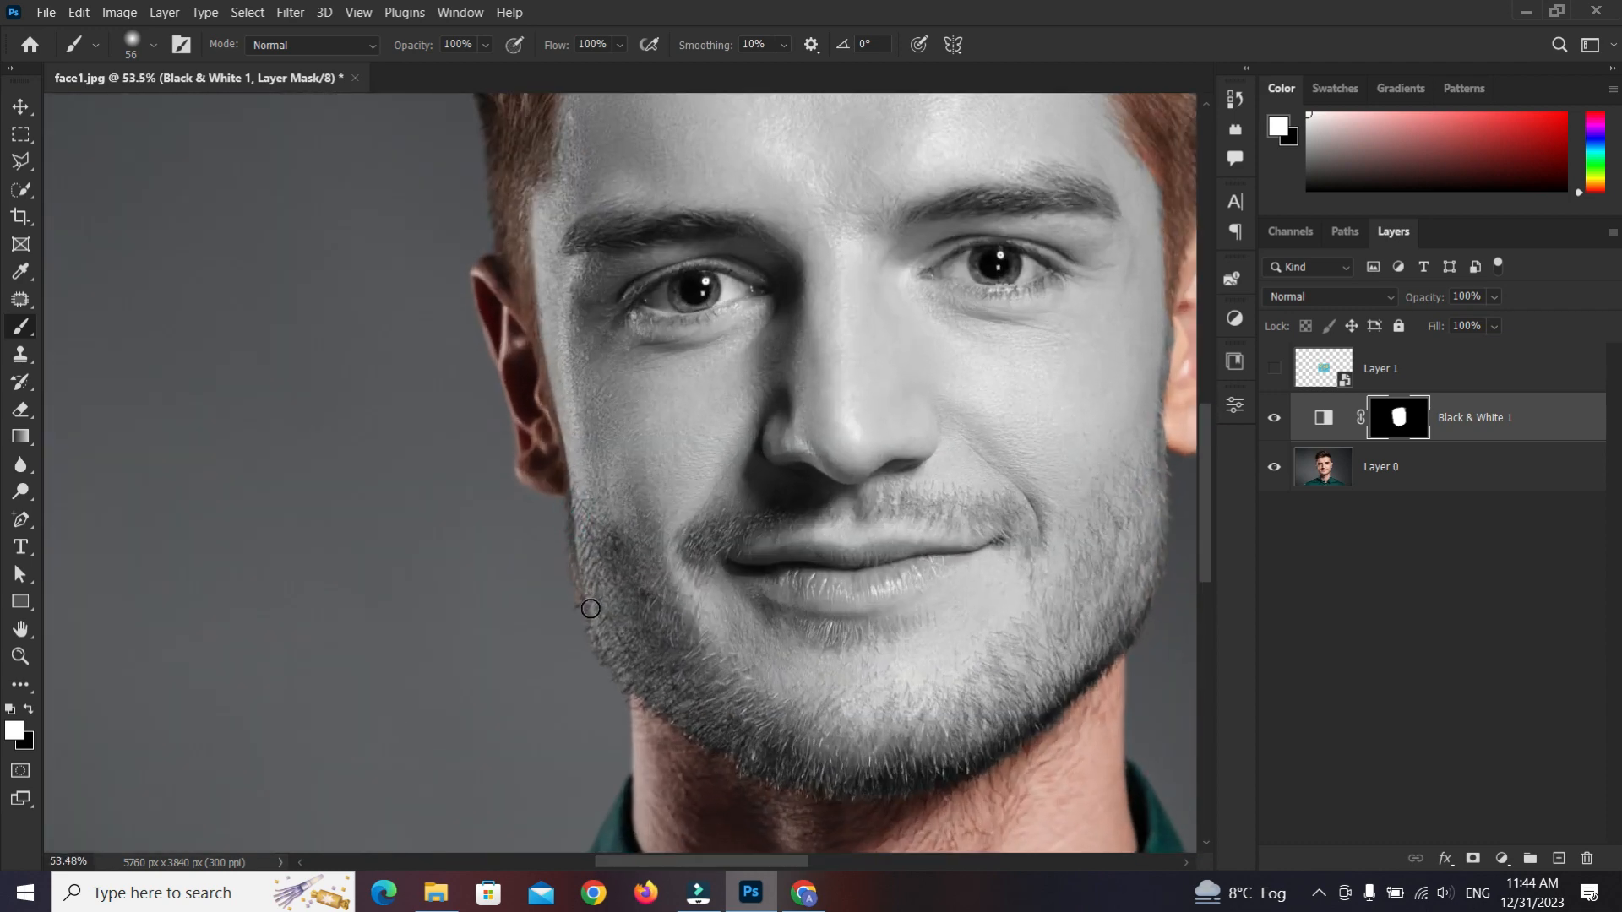
pyautogui.scroll(-3, 626, 553)
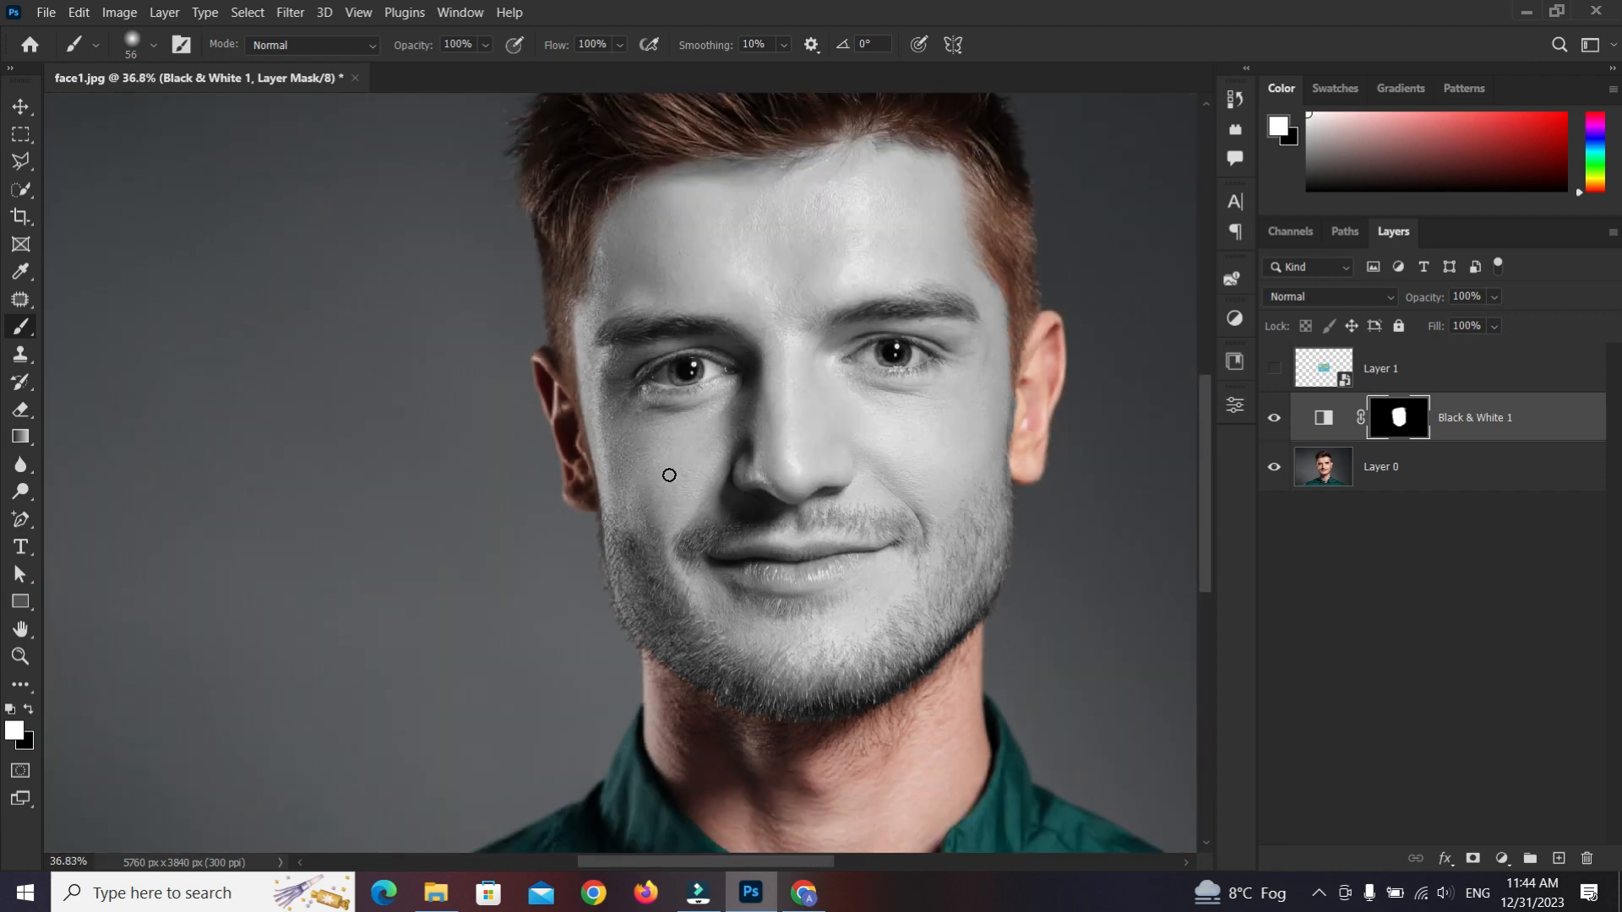
pyautogui.press('x')
pyautogui.scroll(-1, 806, 411)
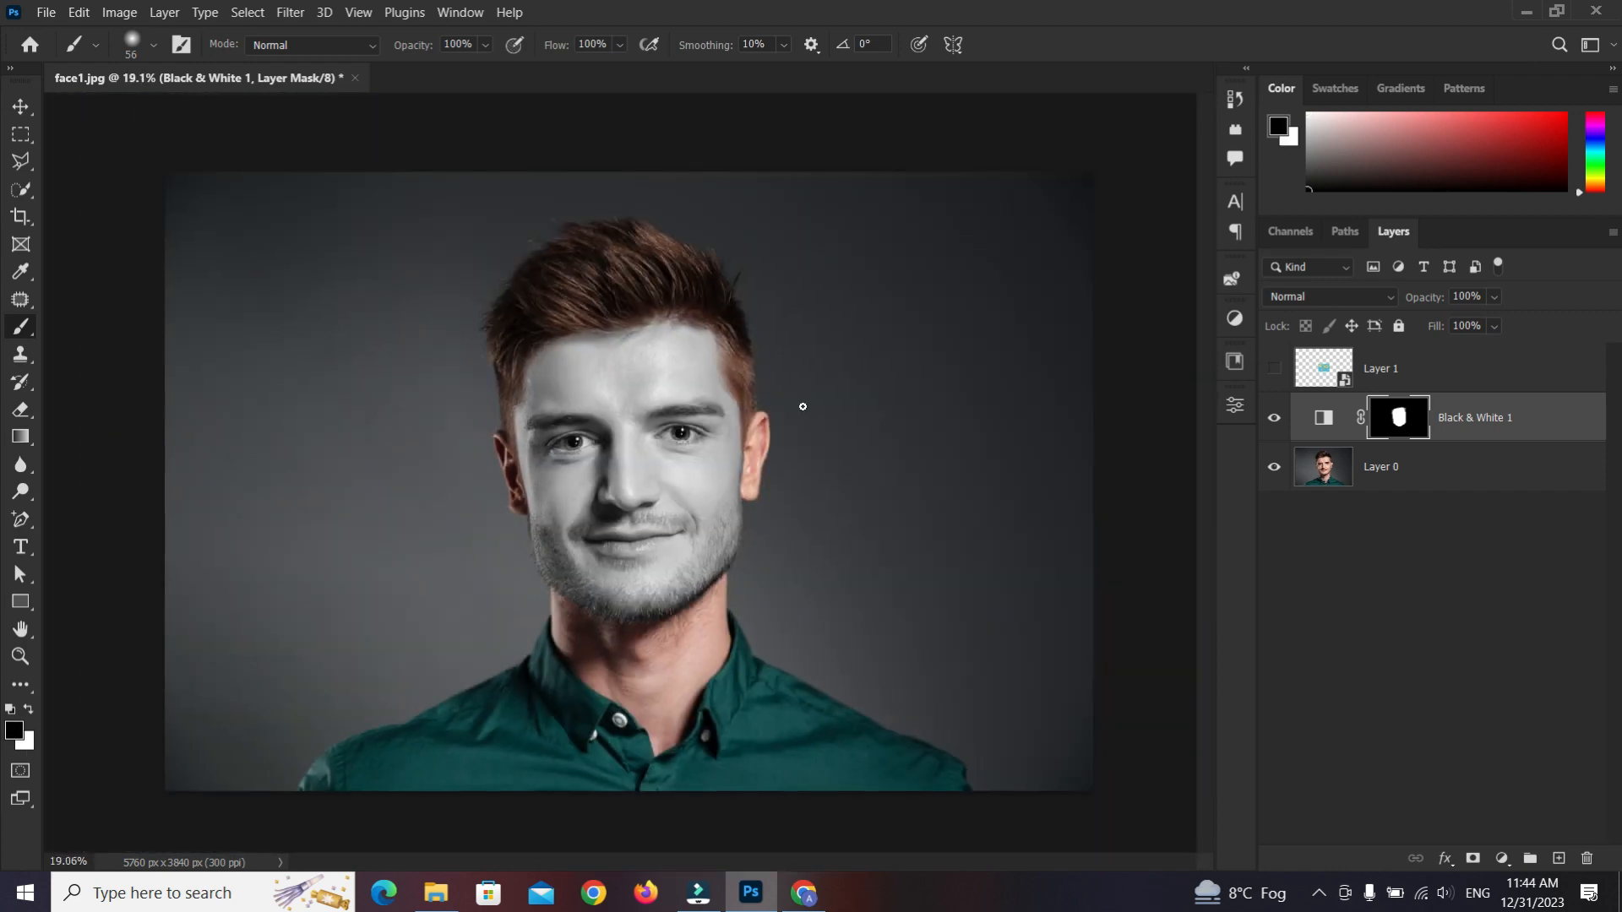
# Show the world map layer and set its opacity to 46%
pyautogui.click(1275, 372)
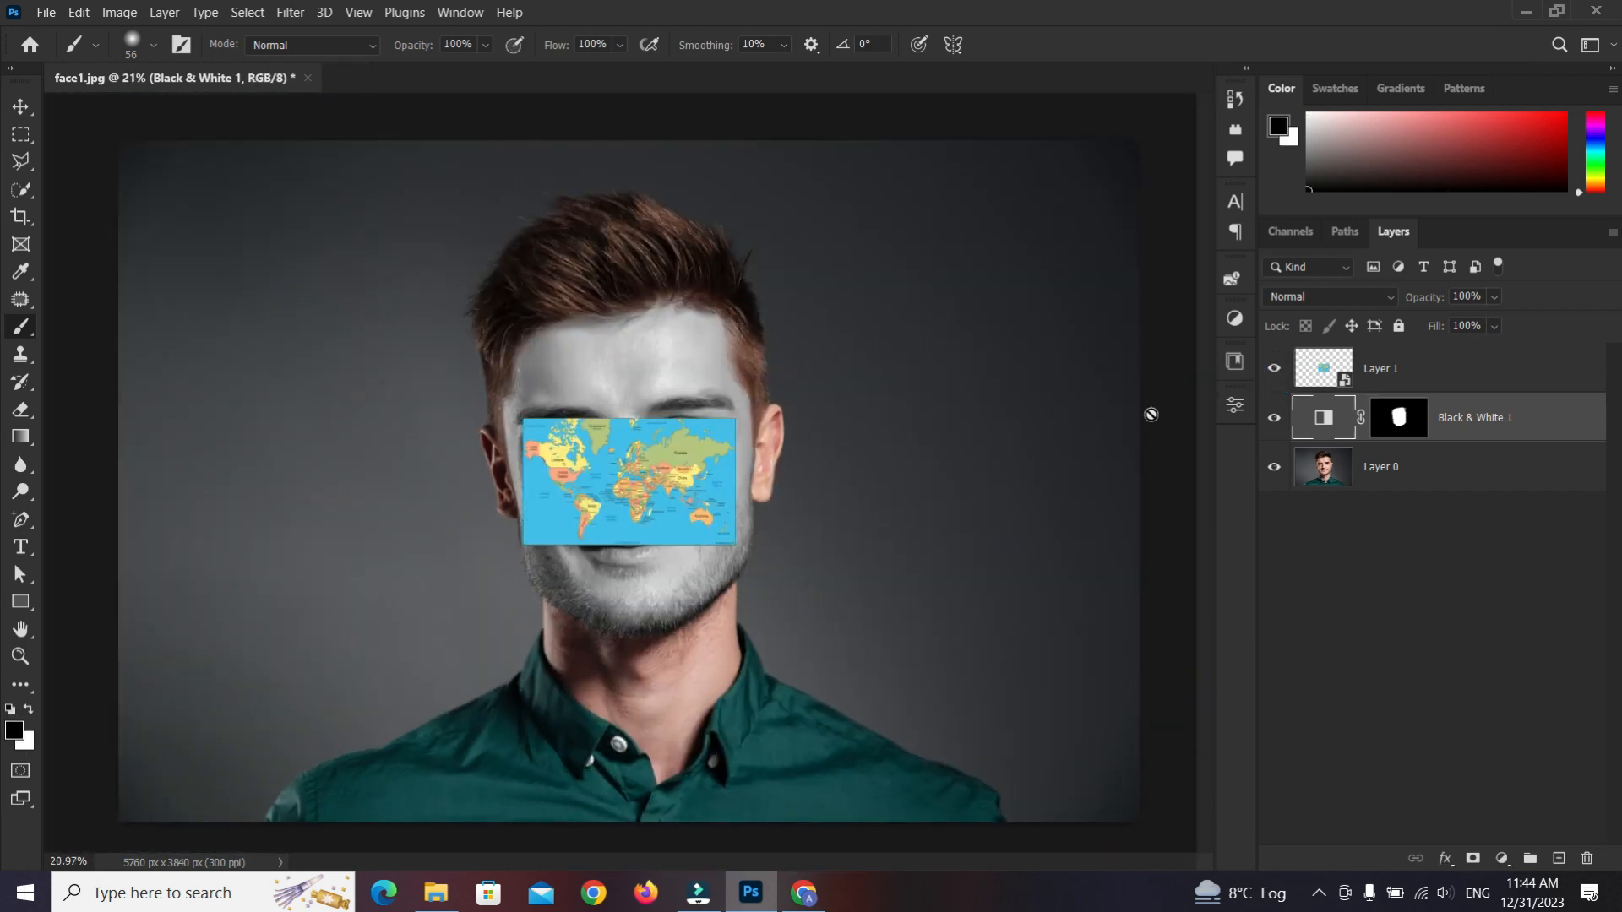
pyautogui.scroll(4, 733, 547)
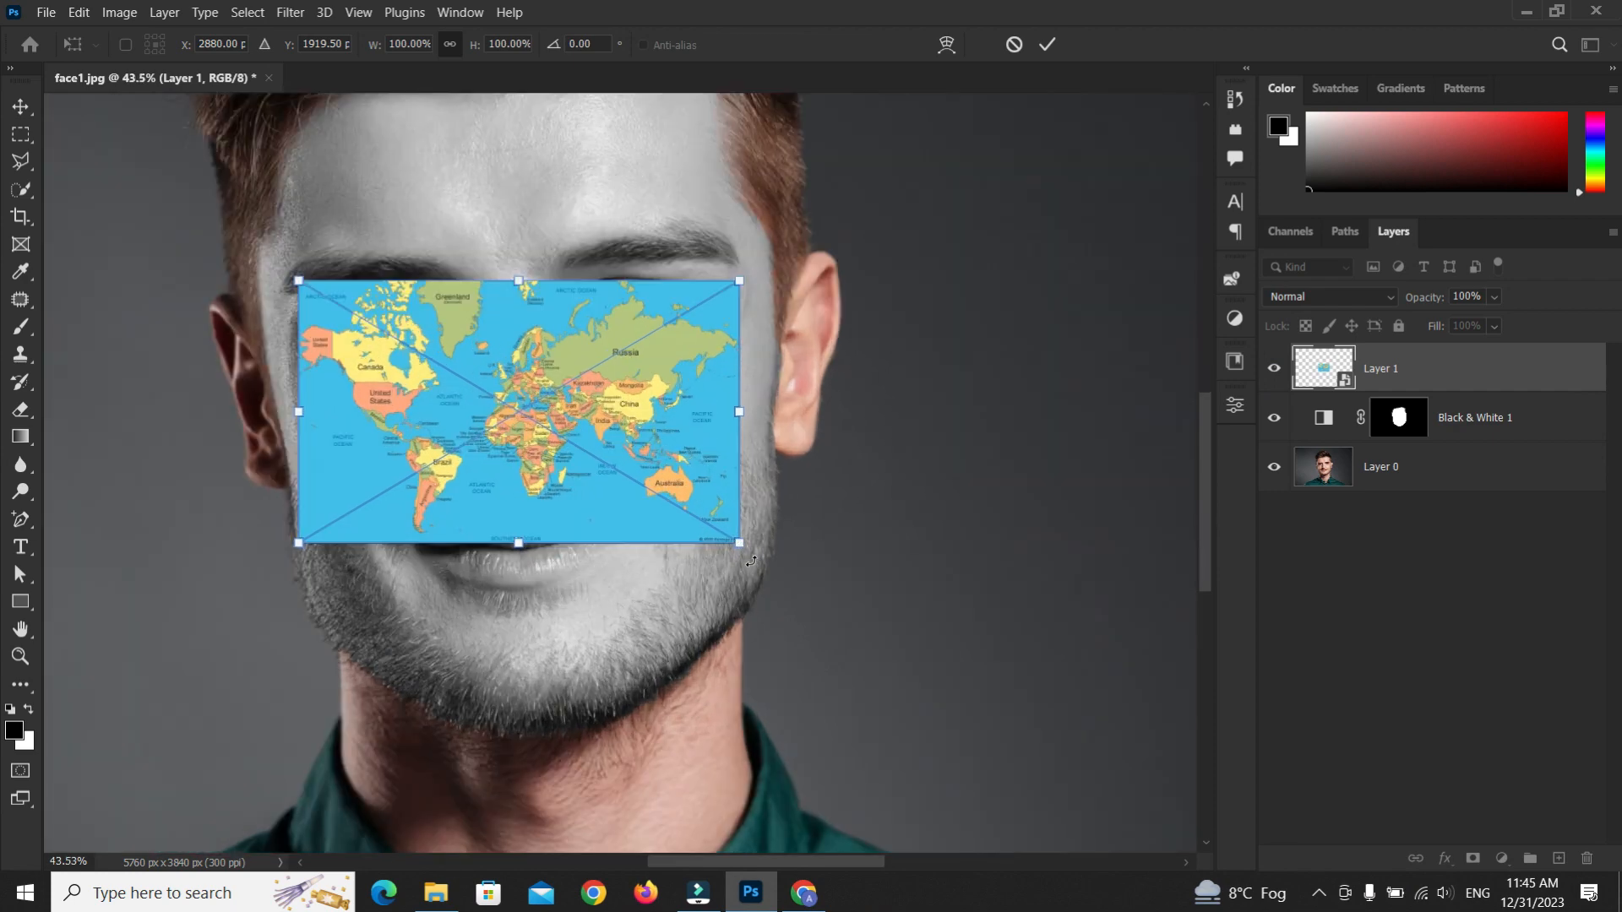
pyautogui.moveTo(752, 563); pyautogui.dragTo(423, 621)
pyautogui.scroll(-2, 603, 523)
pyautogui.moveTo(1478, 322); pyautogui.dragTo(1464, 321)
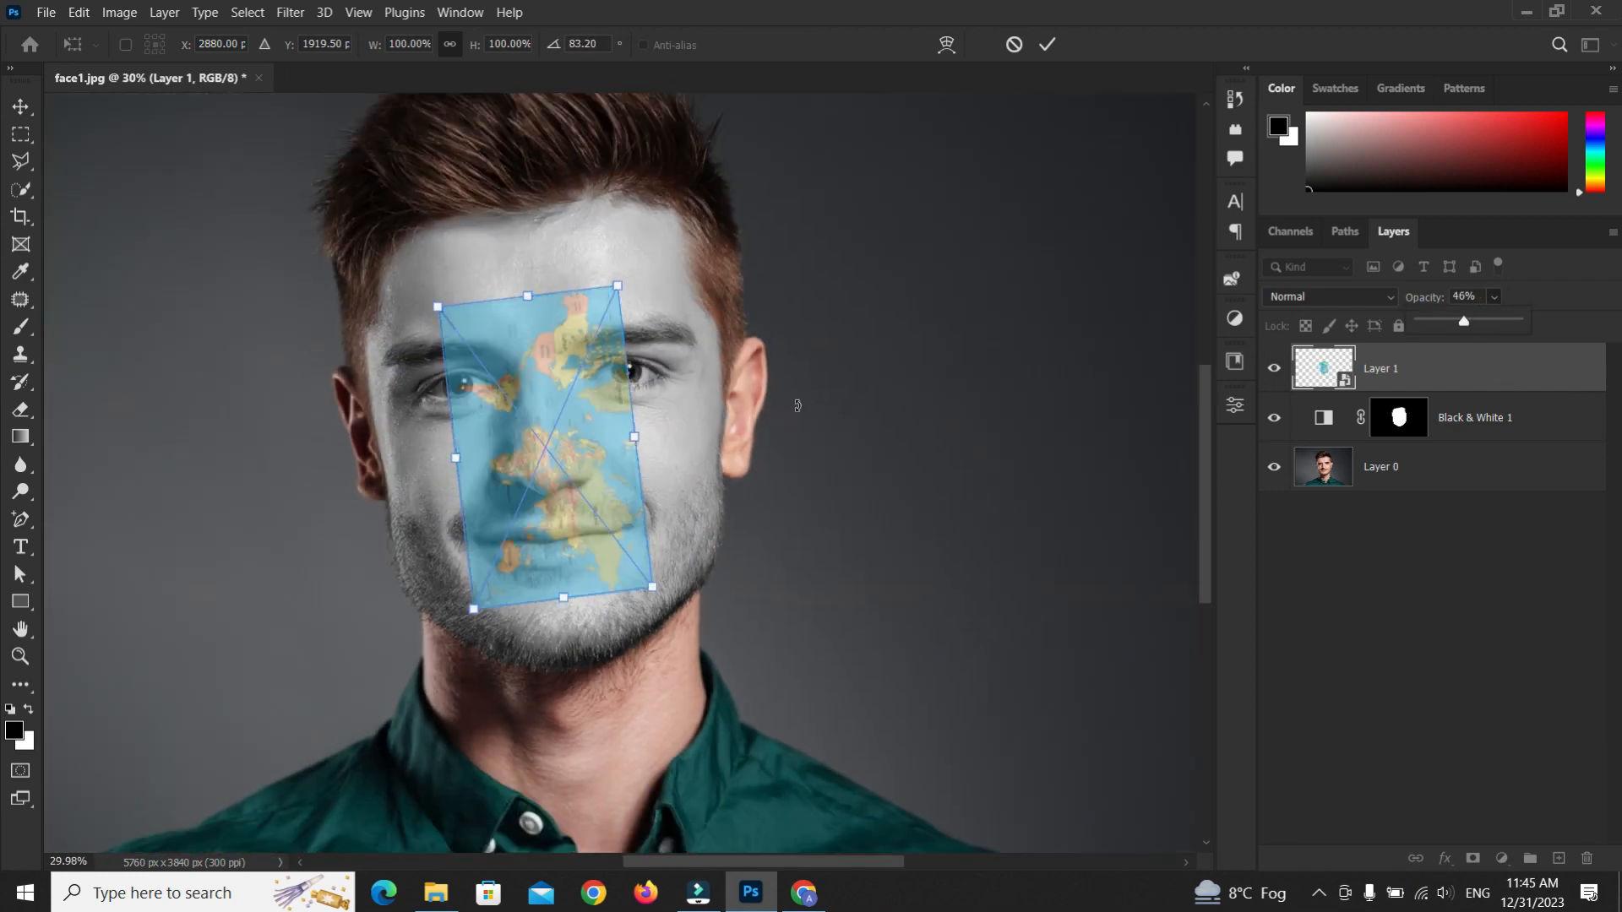
# Rotate the map about 83° and enlarge it to cover the whole head, committing the transform
pyautogui.moveTo(653, 589); pyautogui.dragTo(814, 774)
pyautogui.click(1052, 47)
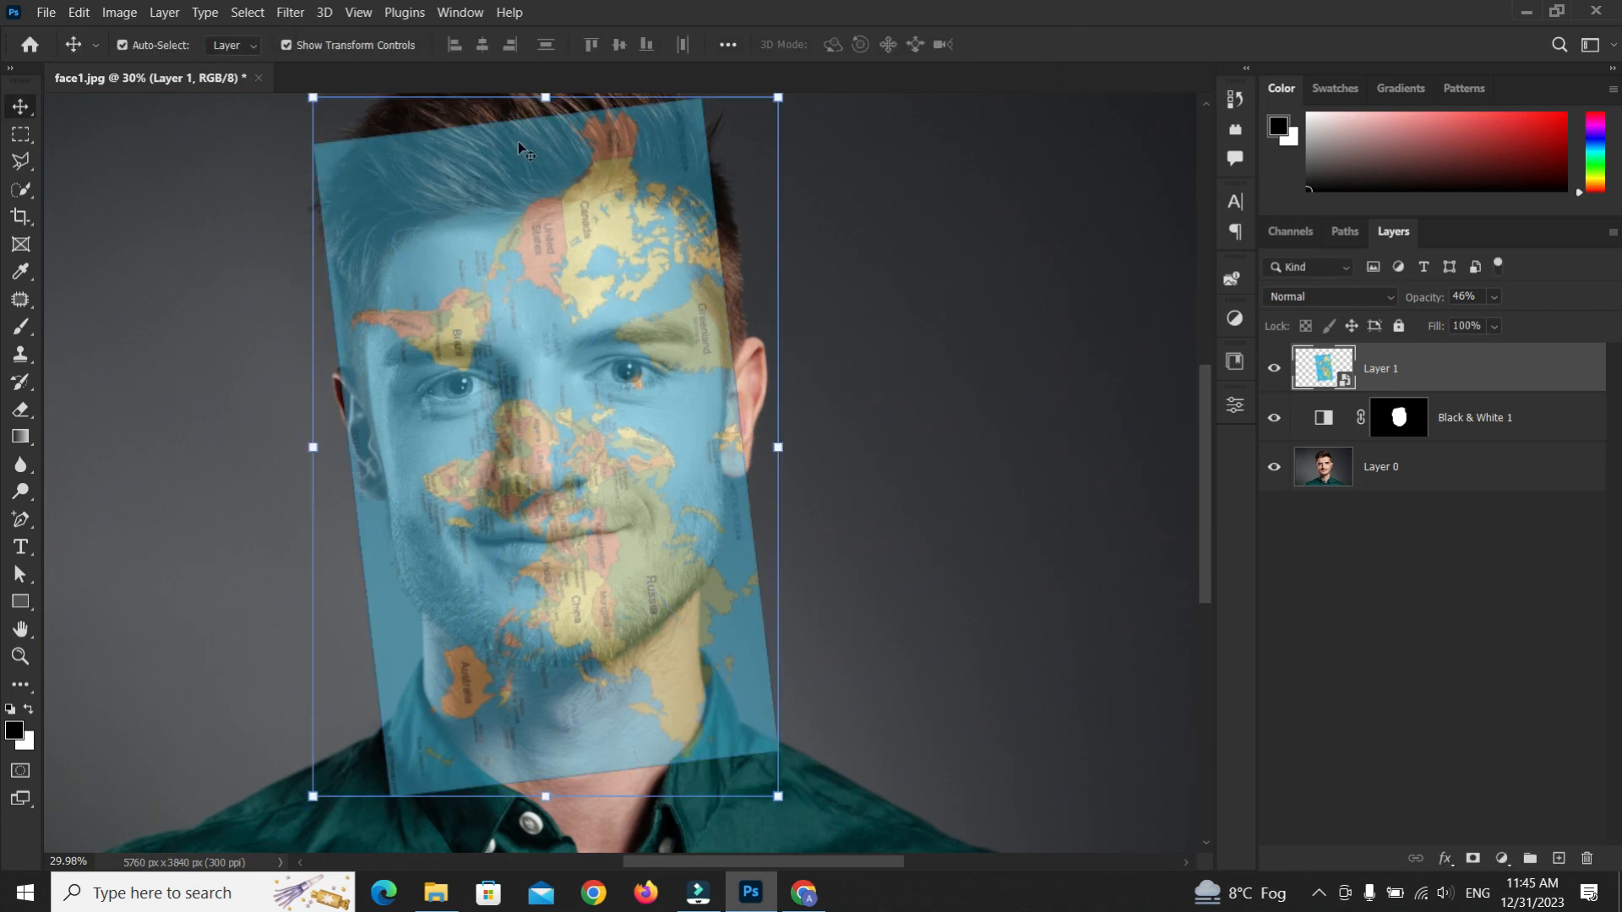
# Apply a Distort > Pinch filter with an amount of -53% to the map layer
pyautogui.click(290, 11)
pyautogui.moveTo(351, 312)
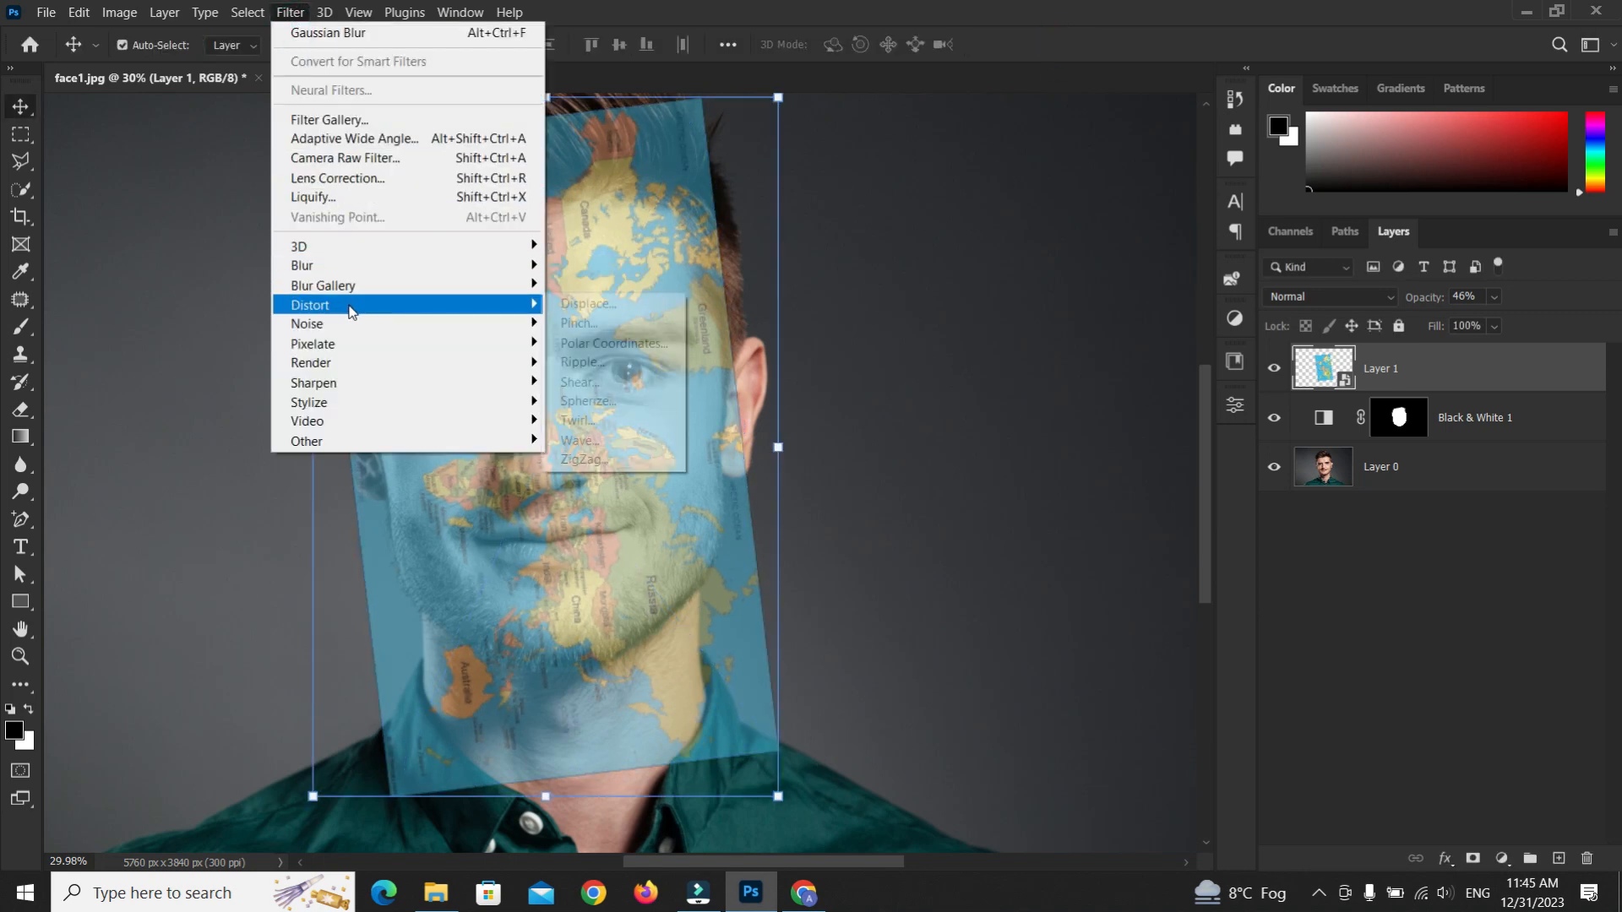
pyautogui.click(579, 323)
pyautogui.click(1067, 548)
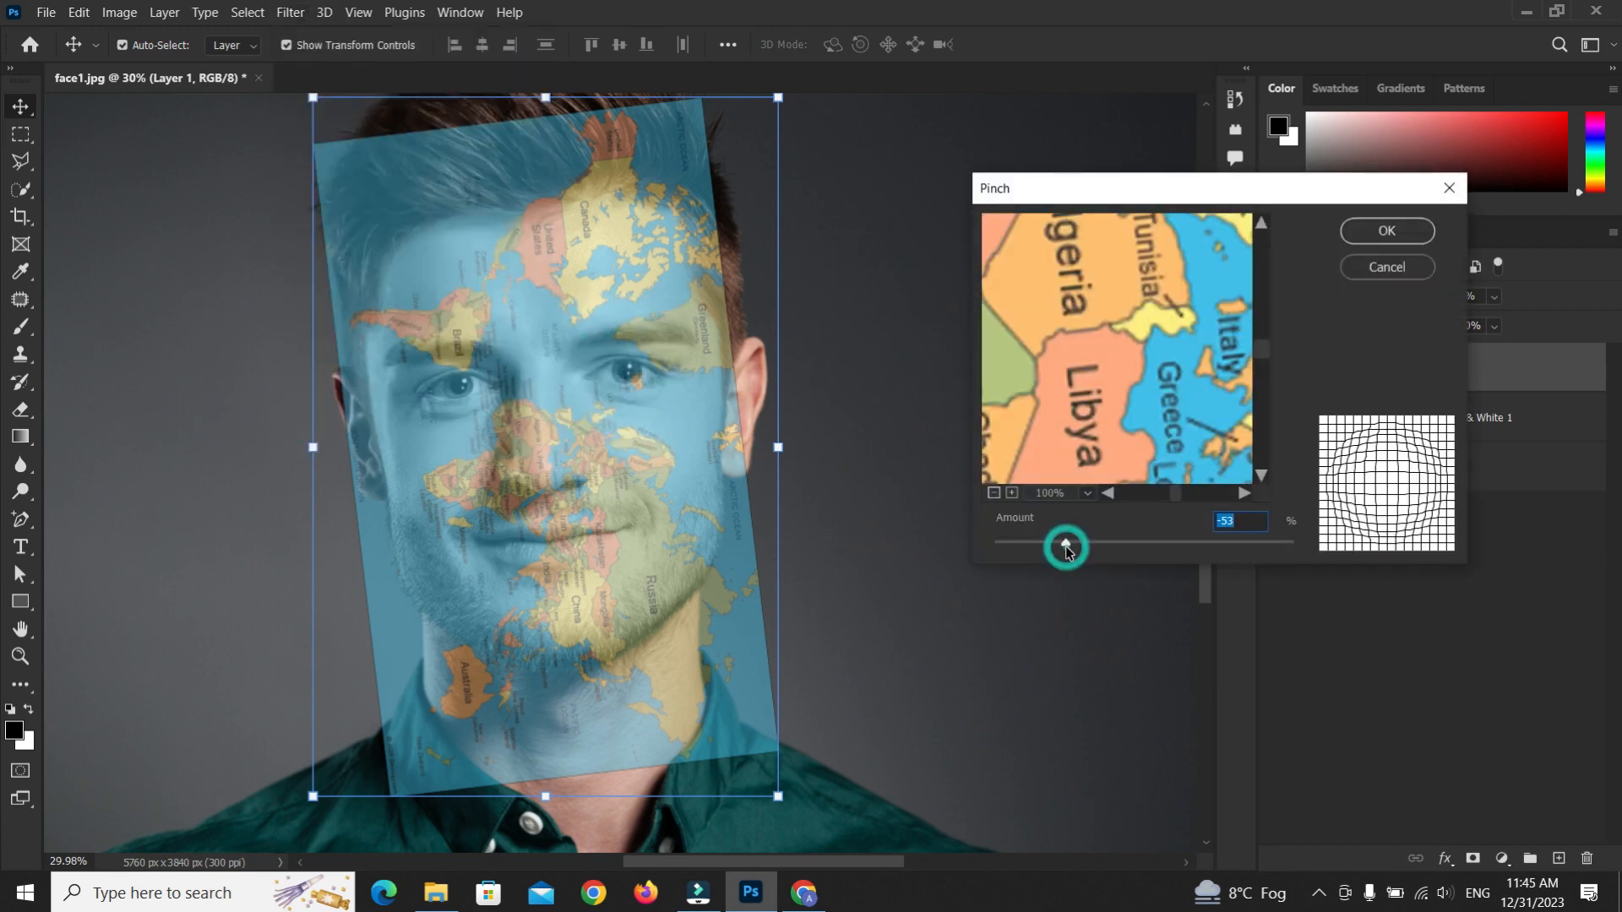
pyautogui.moveTo(1066, 548); pyautogui.dragTo(1068, 548)
pyautogui.click(1355, 236)
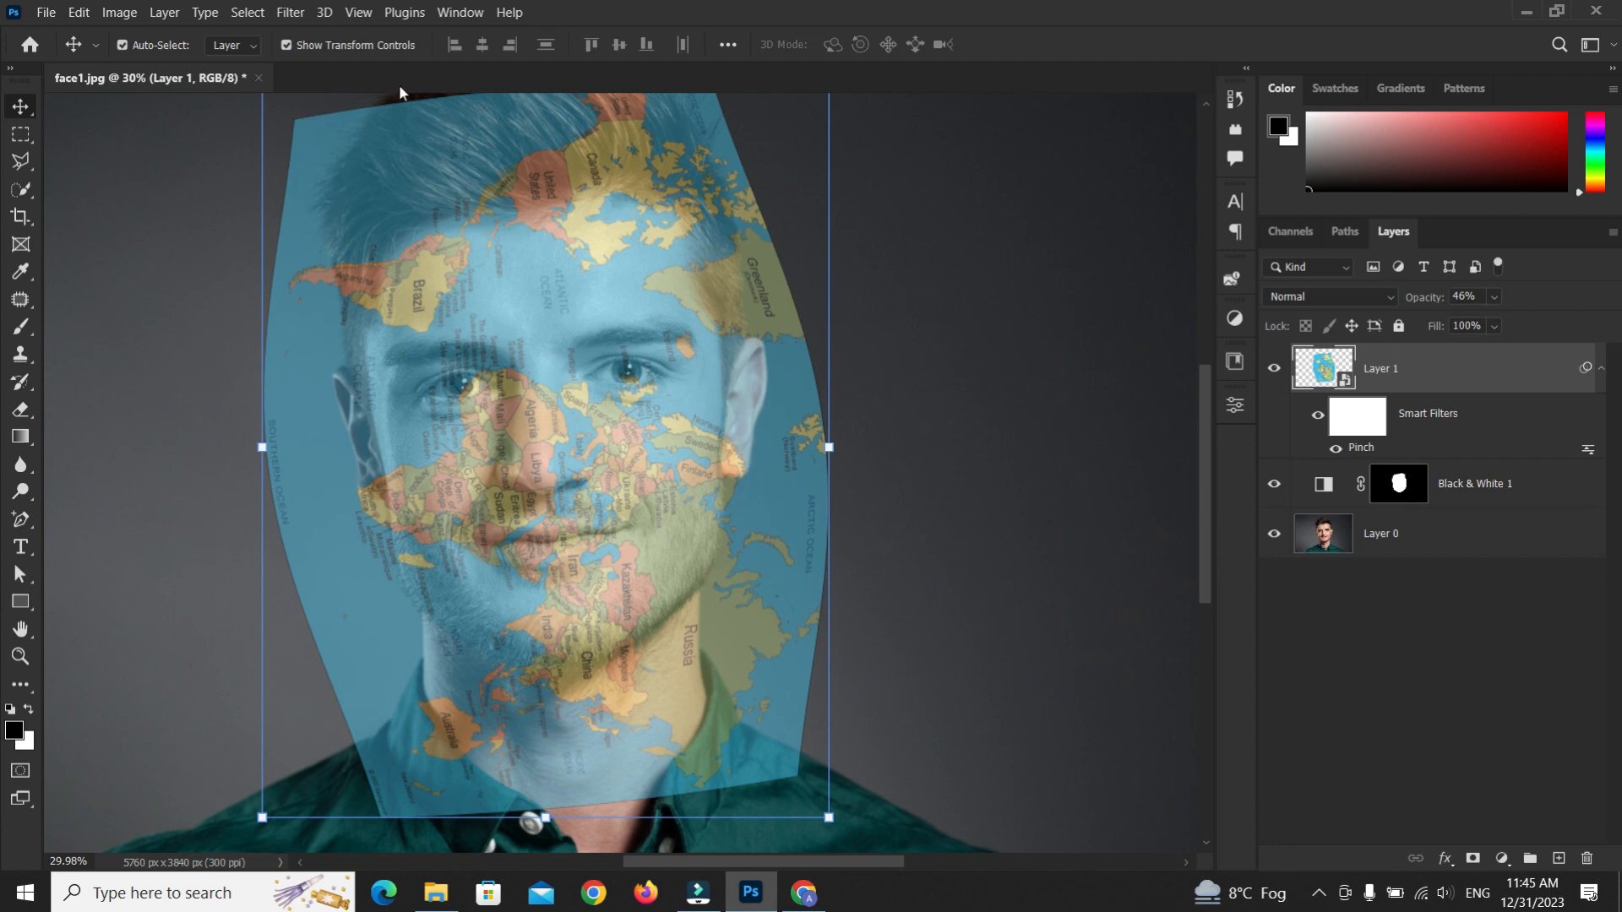
# Apply a Displace filter at scale 10 with Stretch To Fit, using the displacement.psd file as the map
pyautogui.click(290, 12)
pyautogui.moveTo(342, 317)
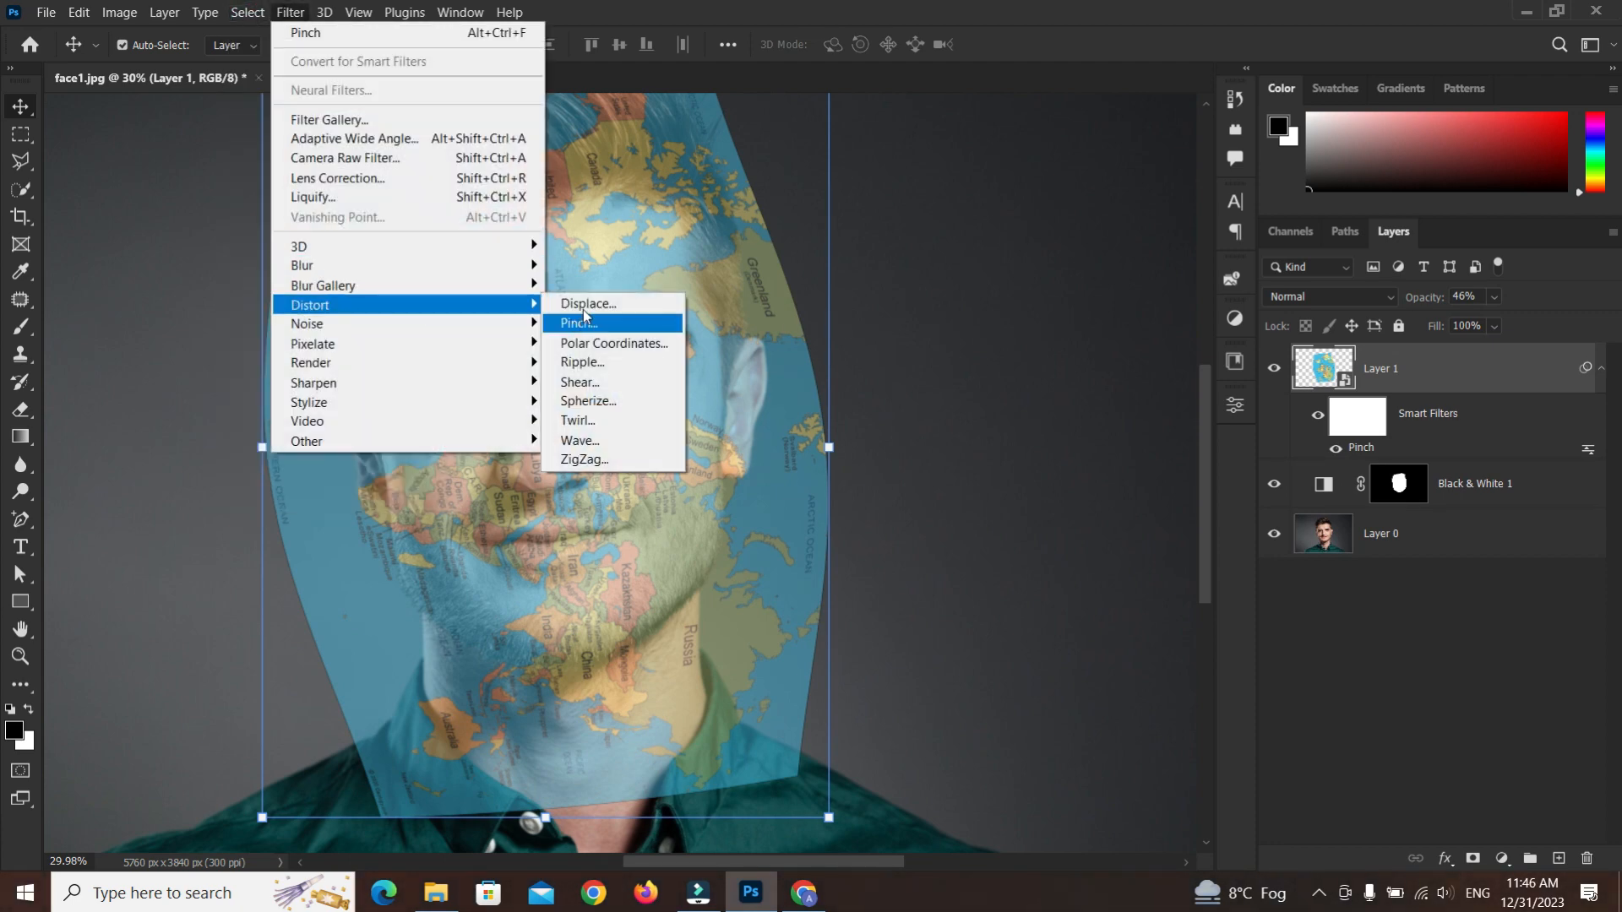
pyautogui.click(583, 309)
pyautogui.press('Tab')
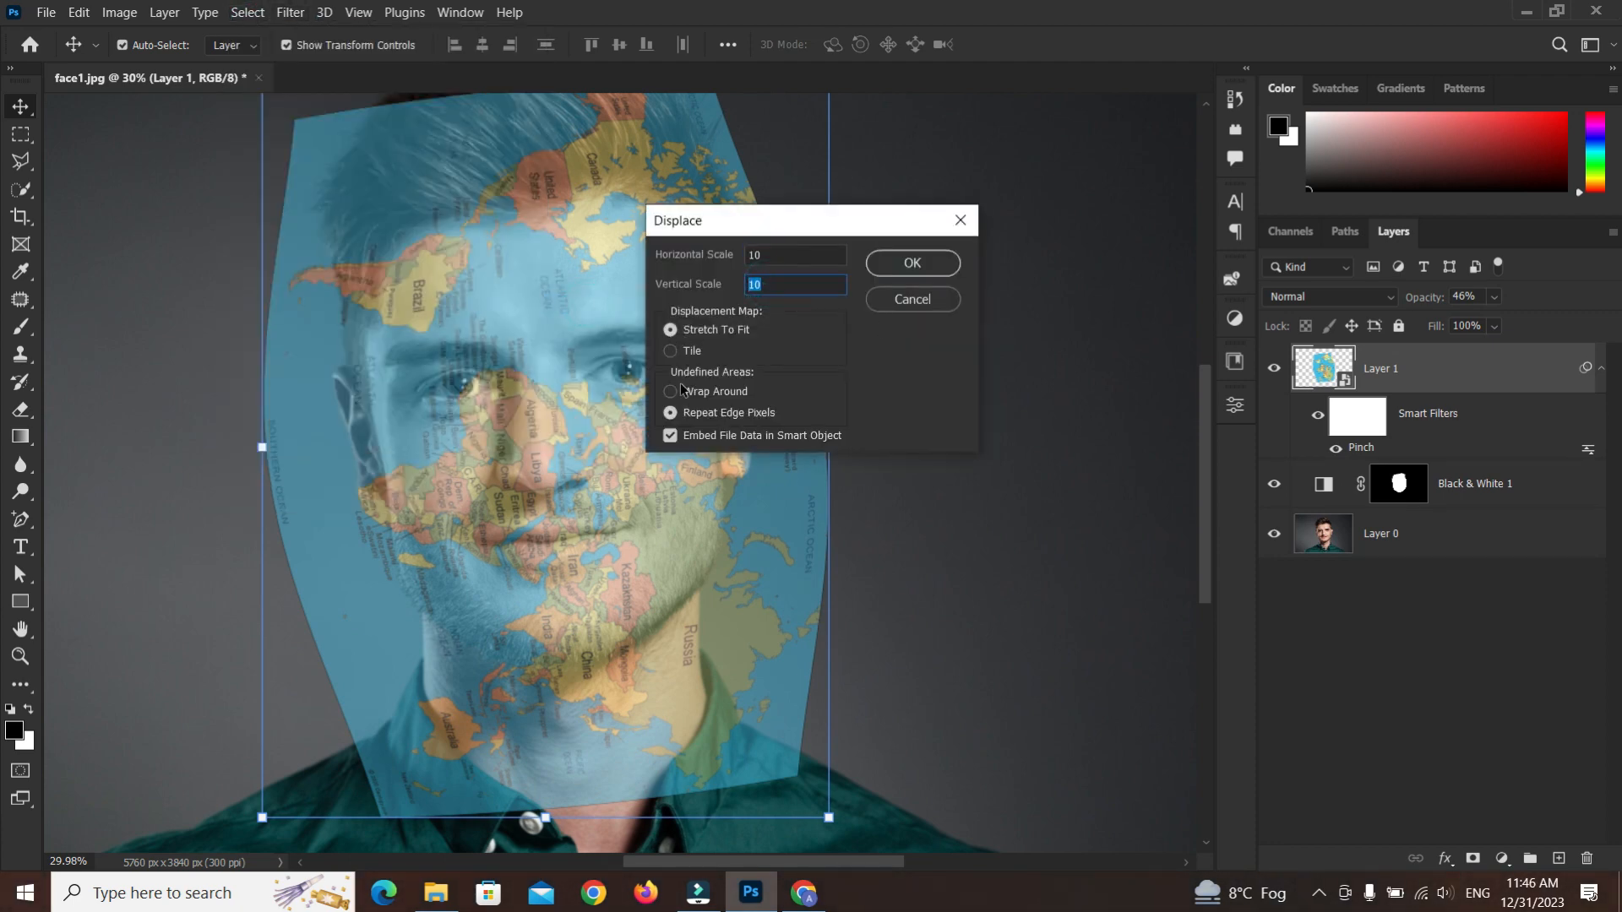
pyautogui.click(913, 263)
pyautogui.click(254, 169)
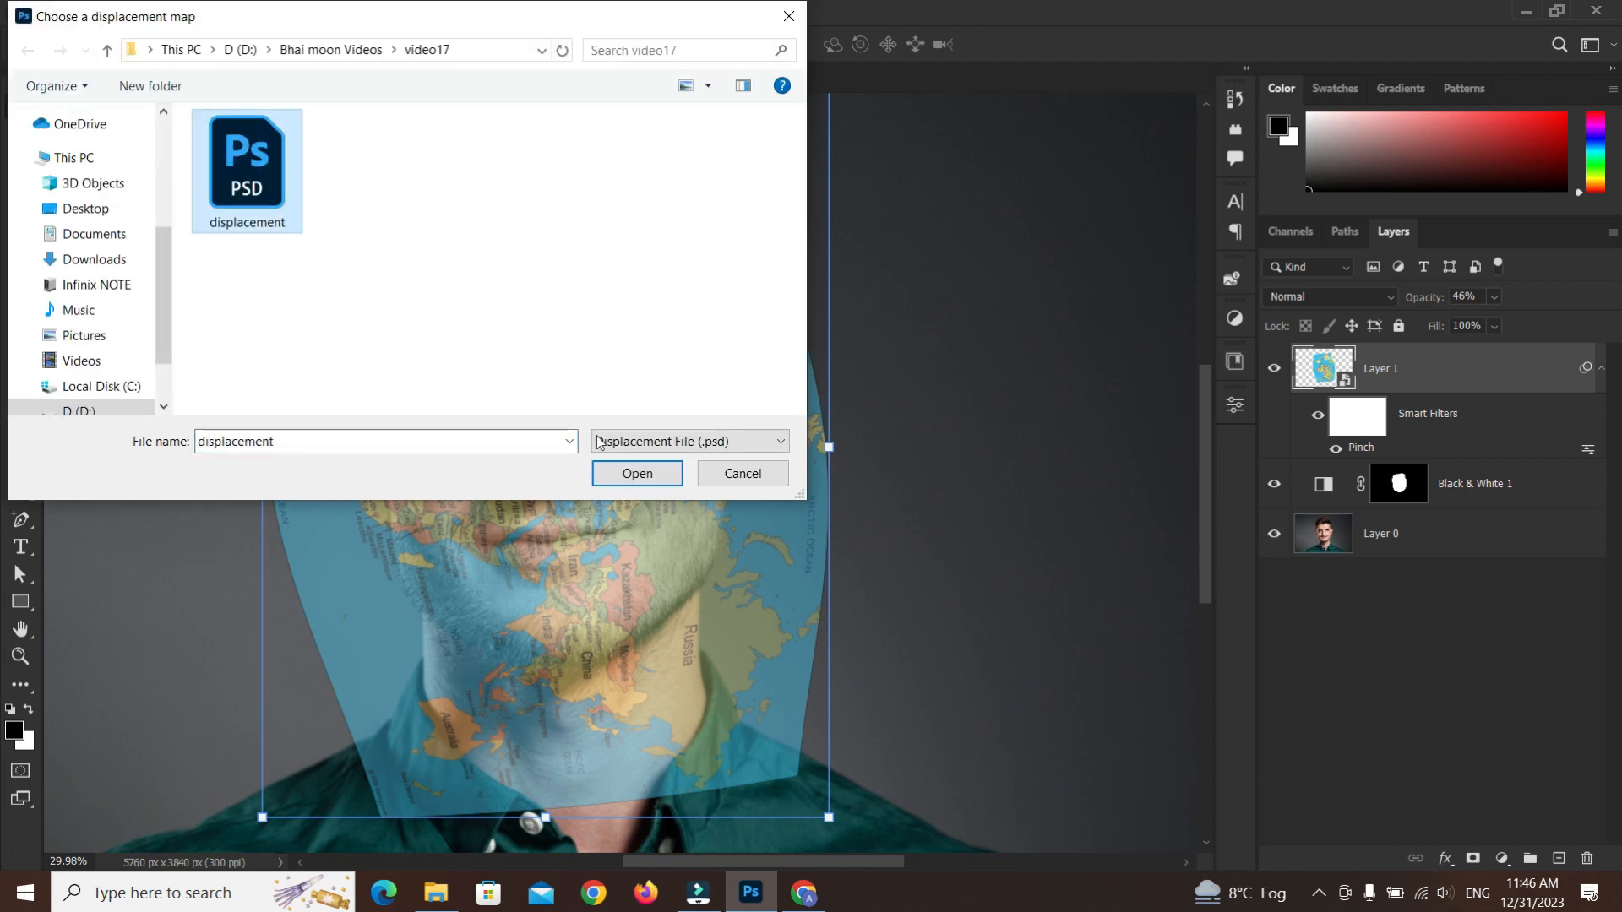
pyautogui.press('Return')
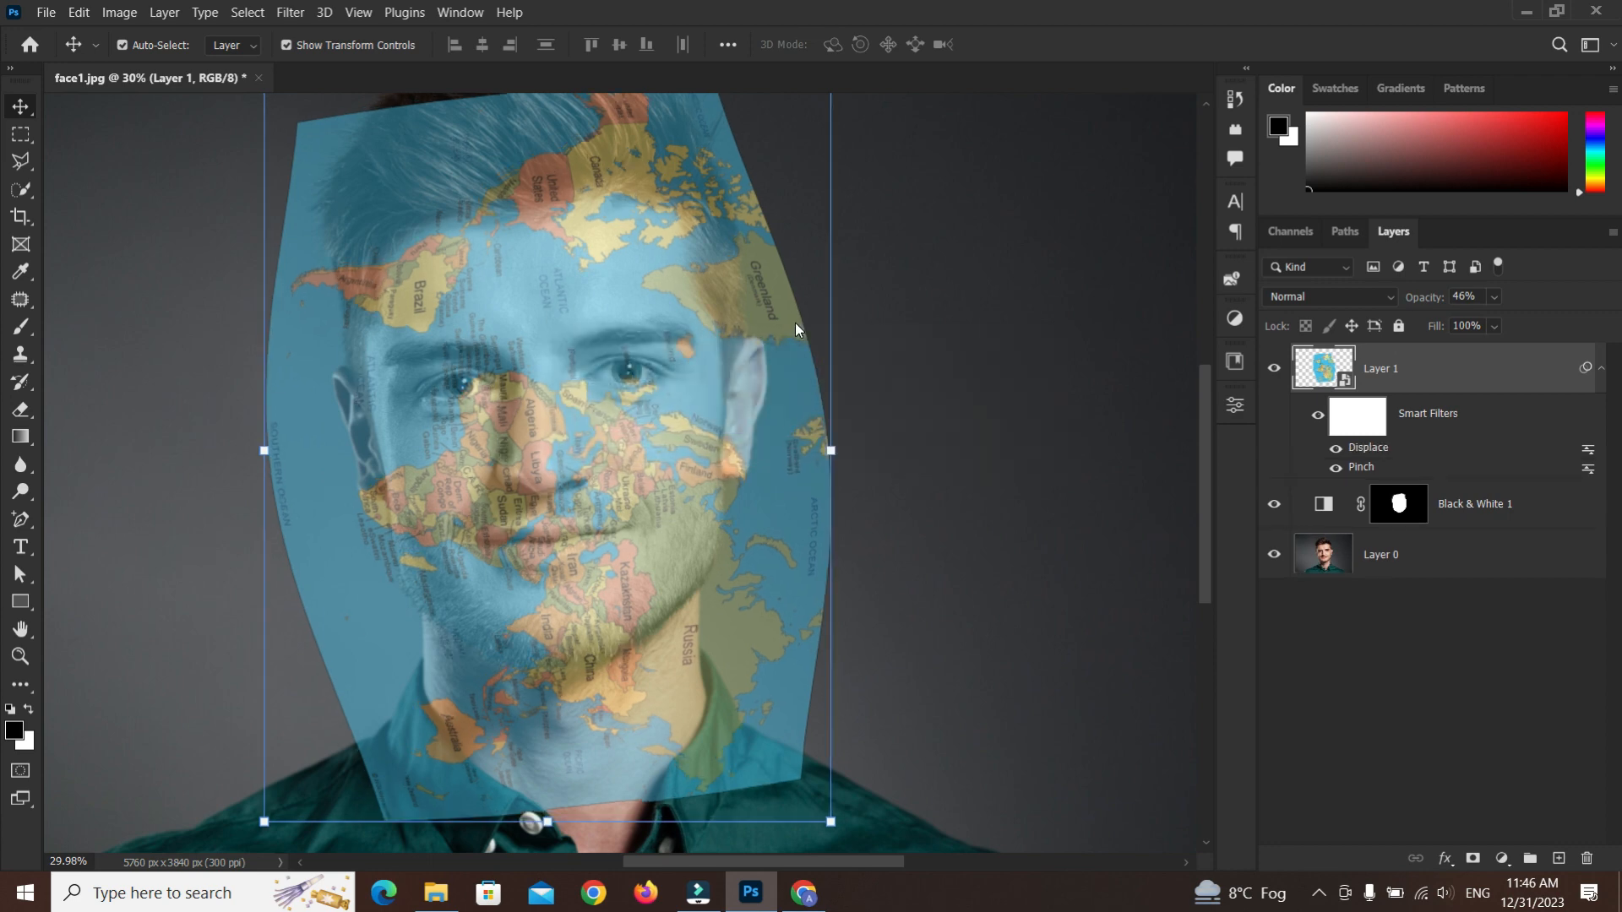
# Set the map layer's blend mode to Multiply
pyautogui.click(1302, 299)
pyautogui.click(1302, 378)
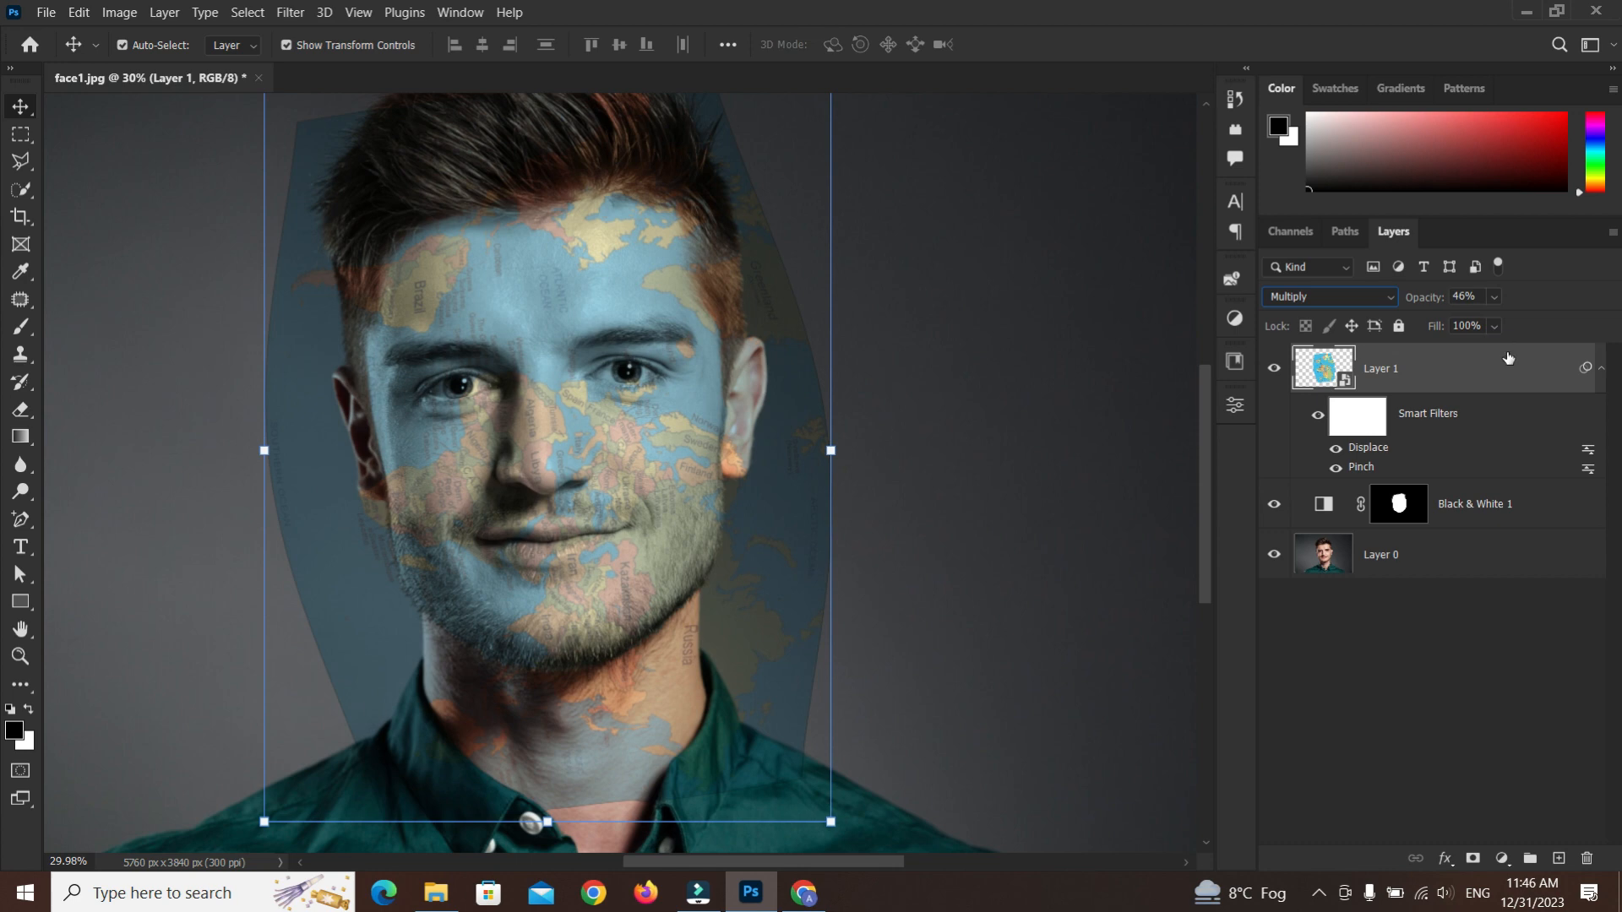
# Open the map layer's Blending Options and set the Underlying Layer Blend If white slider to 168
pyautogui.rightClick(1508, 381)
pyautogui.click(1252, 40)
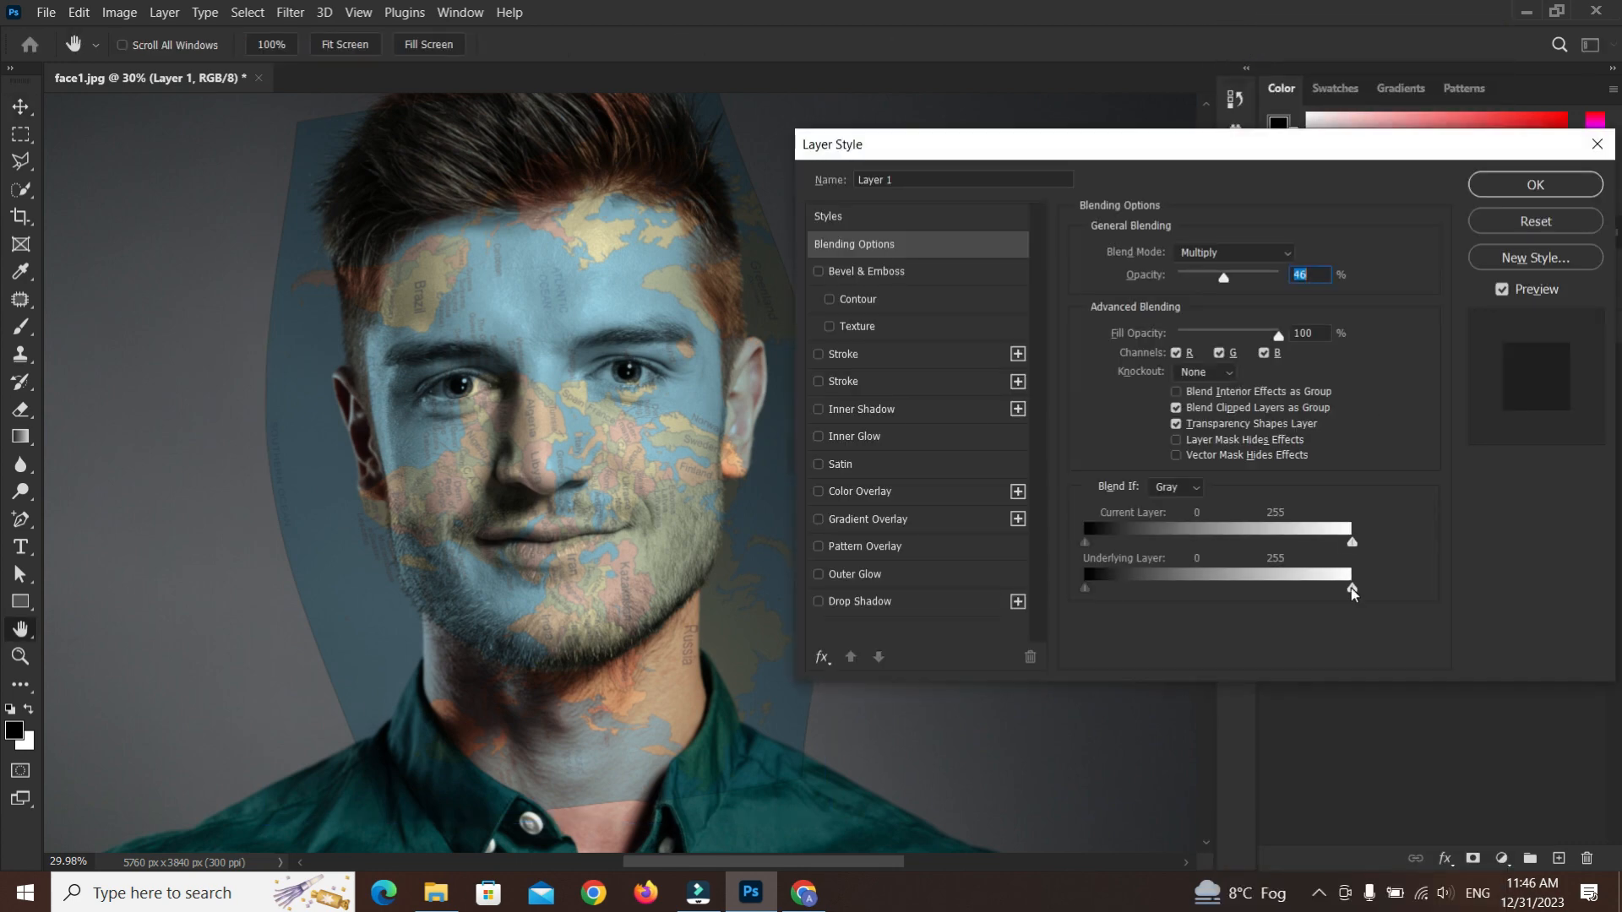
pyautogui.moveTo(1345, 591); pyautogui.dragTo(1301, 592)
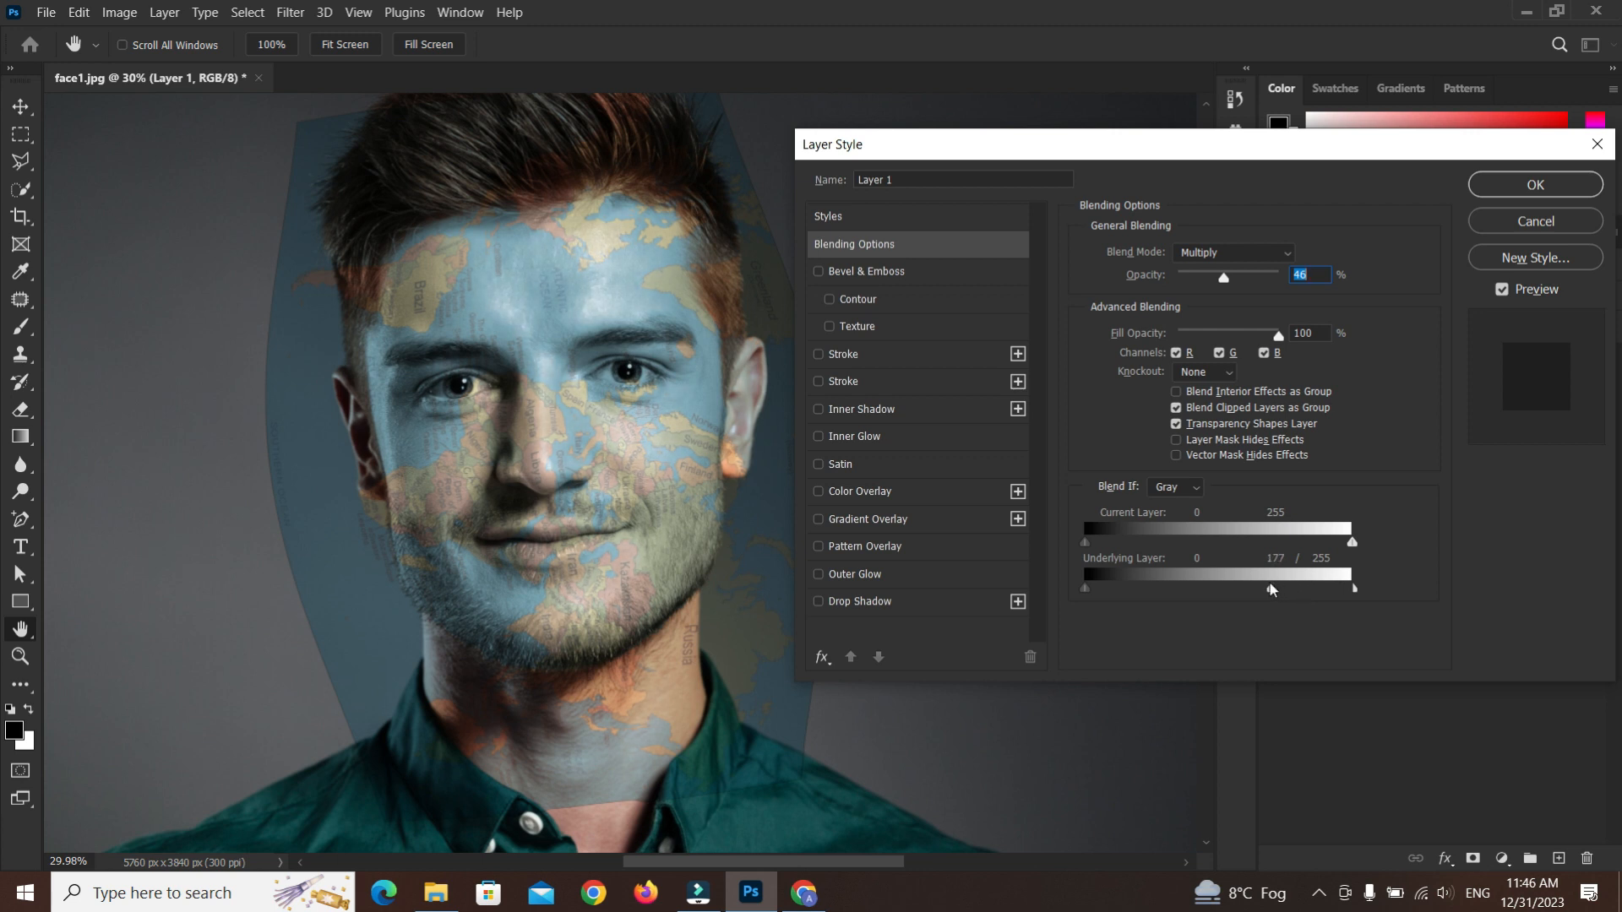
pyautogui.click(1535, 184)
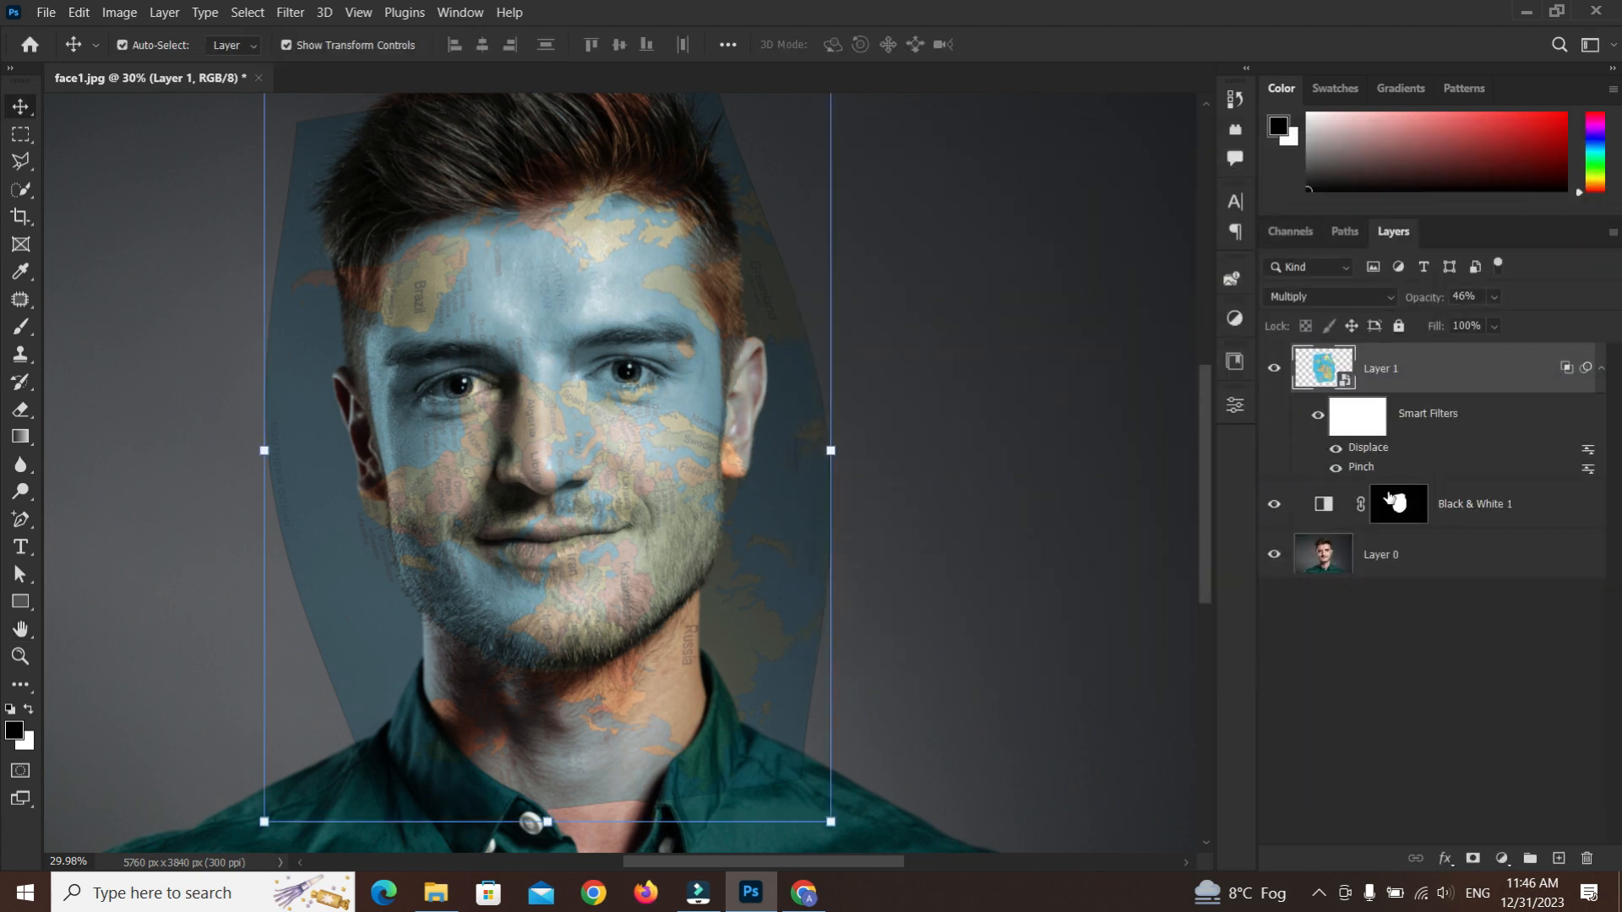
# Copy the face mask from the Black & White layer onto the map layer and toggle the Black & White layer to compare
pyautogui.moveTo(1400, 505); pyautogui.dragTo(1405, 383)
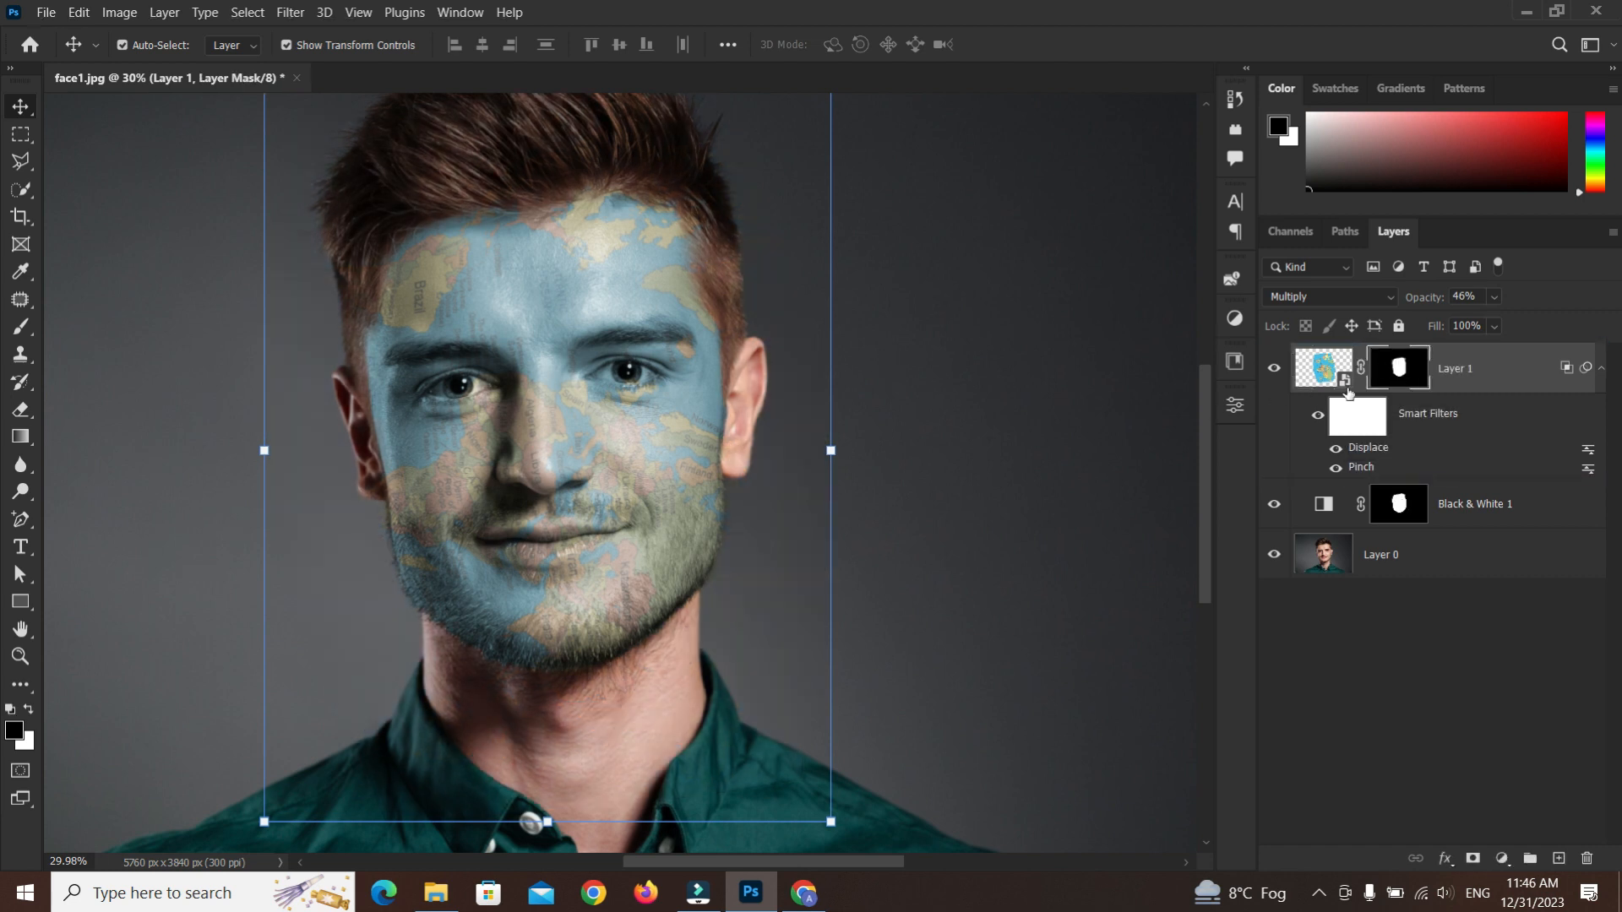
pyautogui.click(1274, 505)
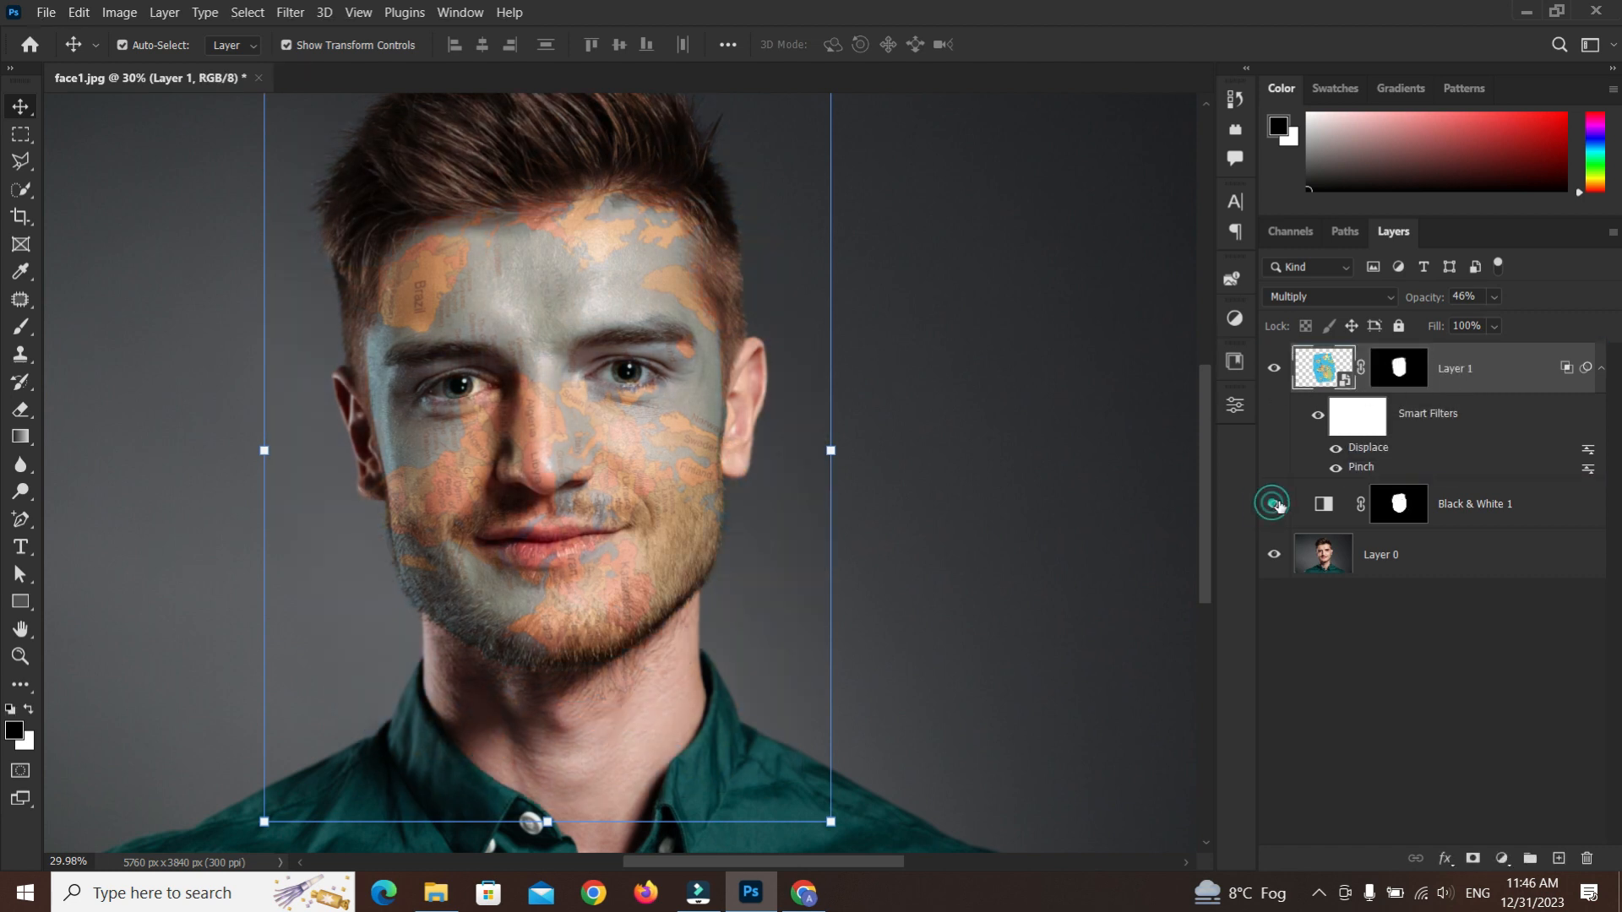
pyautogui.click(1274, 505)
# Set the map layer's opacity to 100% and toggle the Black & White layer's visibility to compare
pyautogui.click(1494, 297)
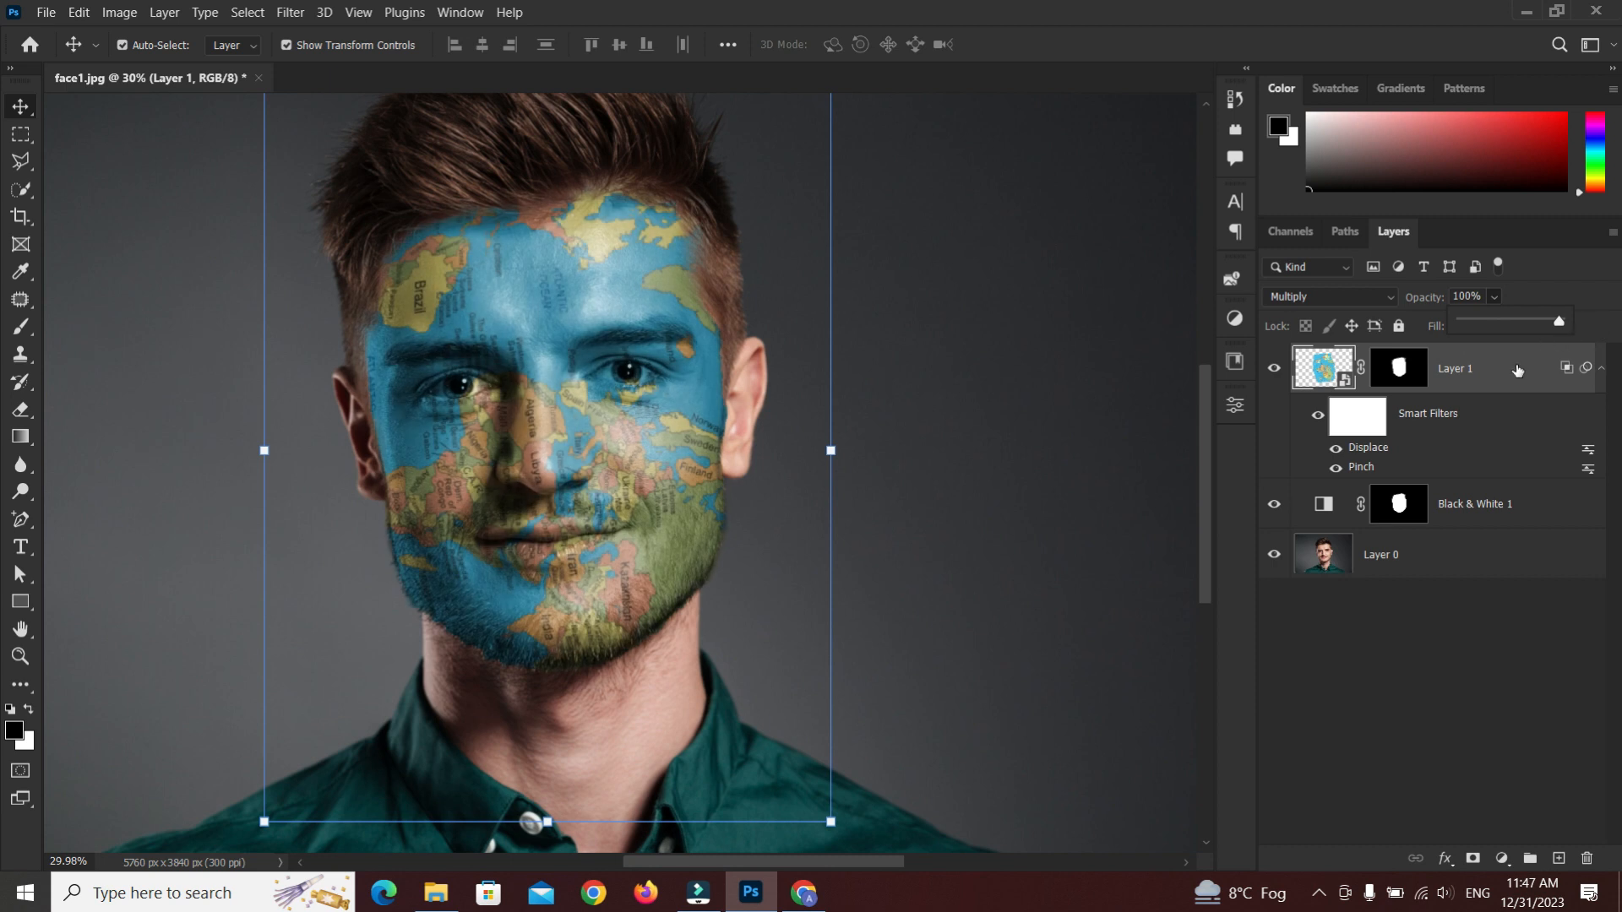
pyautogui.click(1483, 391)
pyautogui.click(1274, 504)
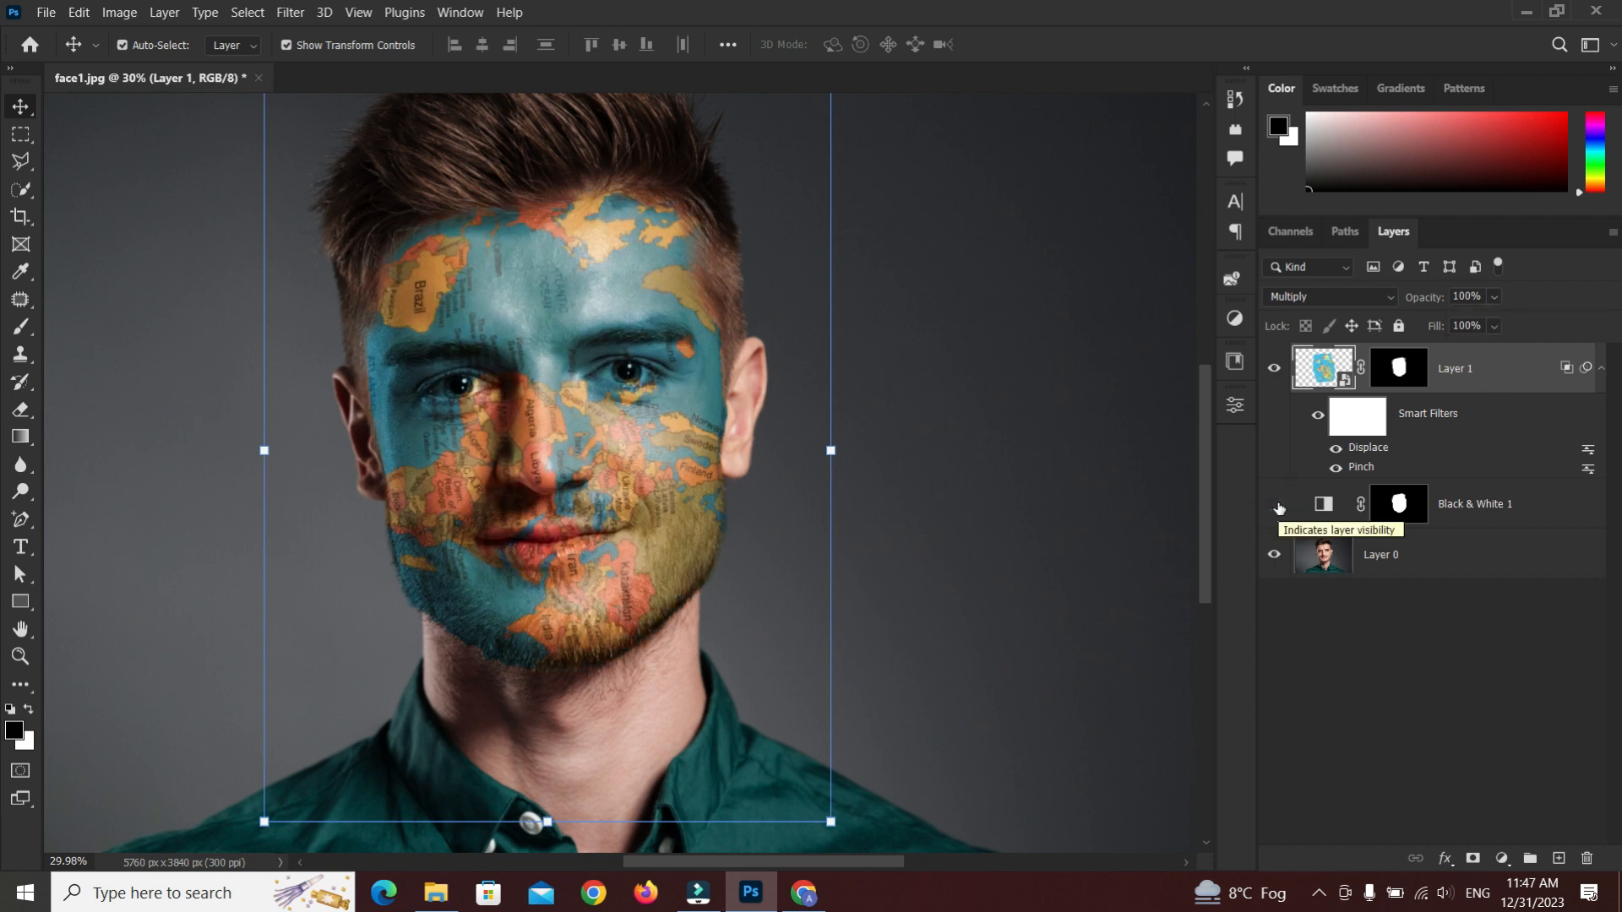
pyautogui.click(1275, 504)
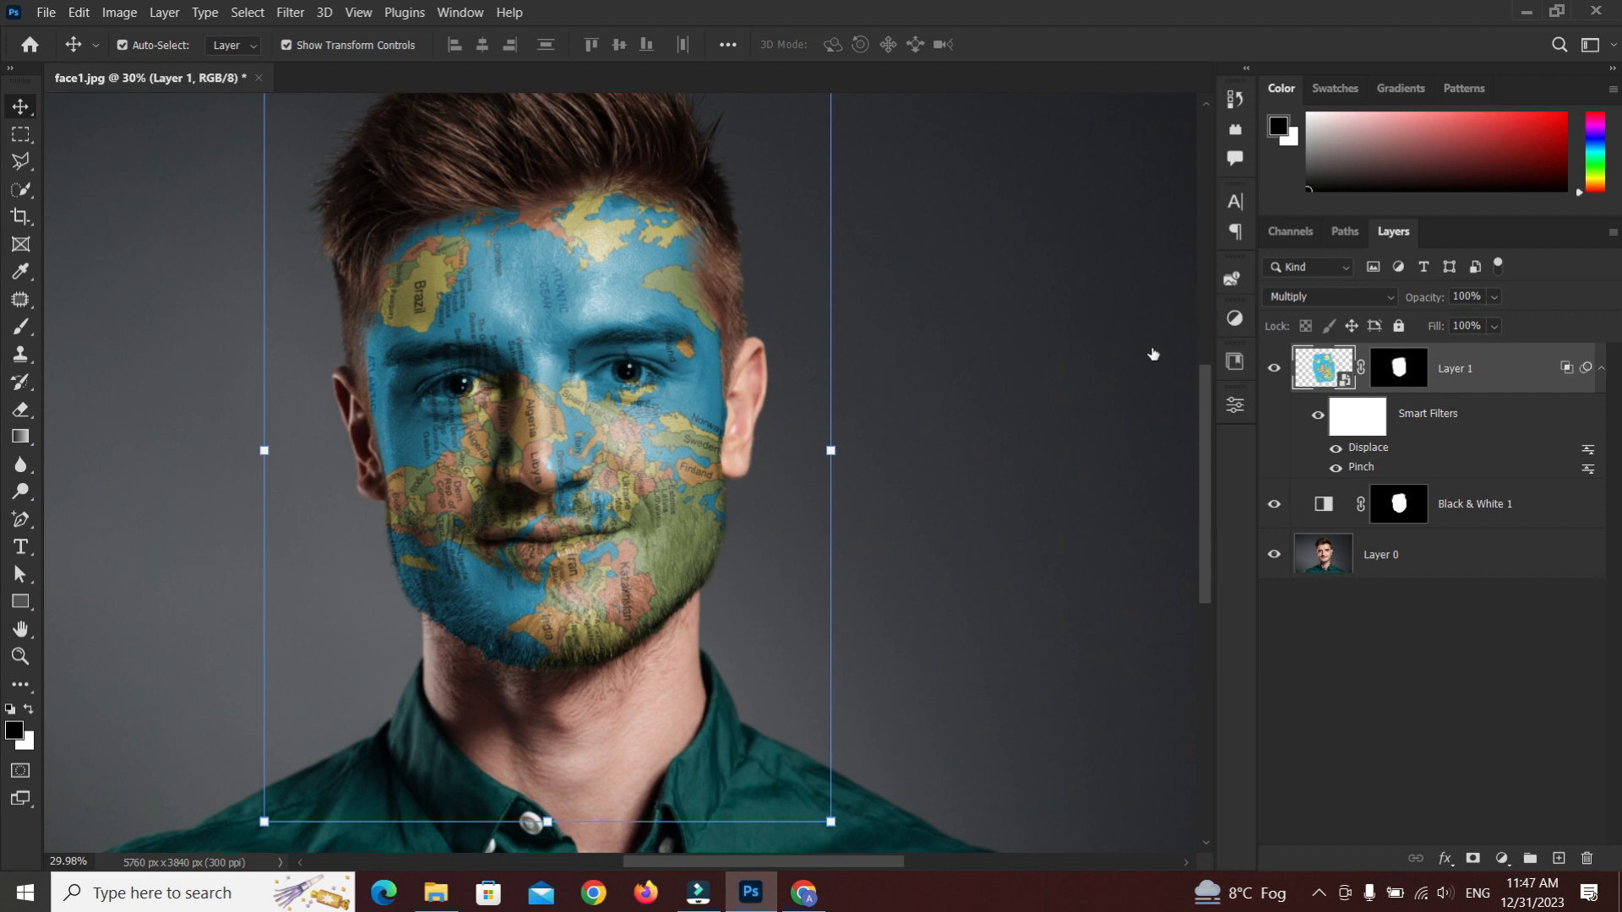
# Split the Underlying Layer Blend If sliders to 137 and 235 and confirm the layer style
pyautogui.moveTo(1259, 589); pyautogui.dragTo(1234, 591)
pyautogui.moveTo(1355, 591); pyautogui.dragTo(1318, 588)
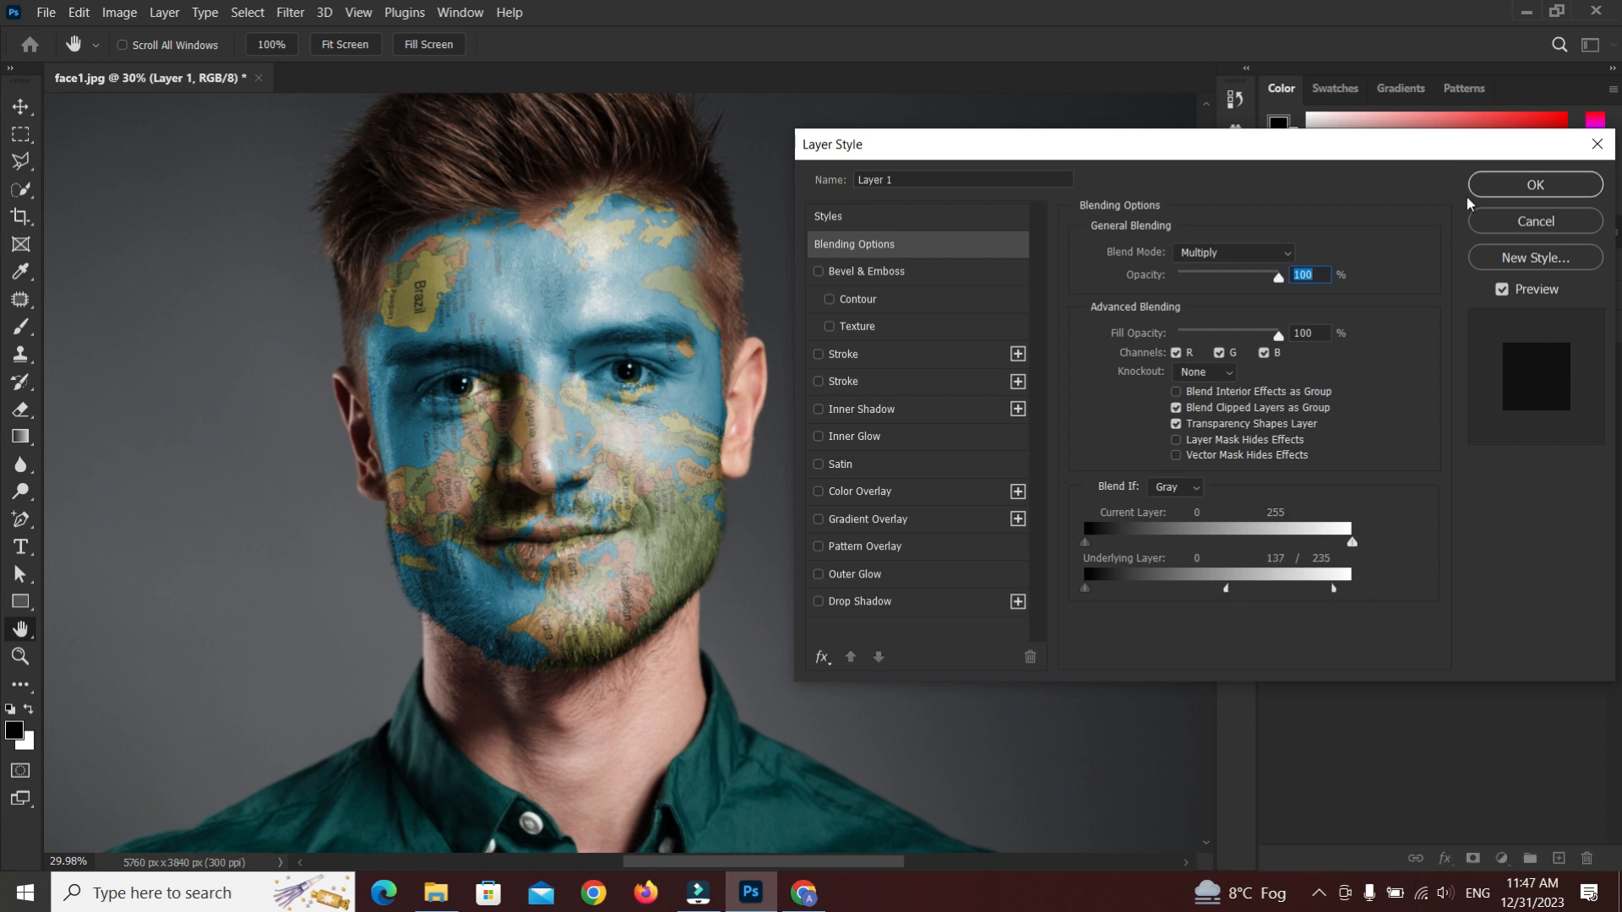
pyautogui.press('v')
pyautogui.click(1500, 187)
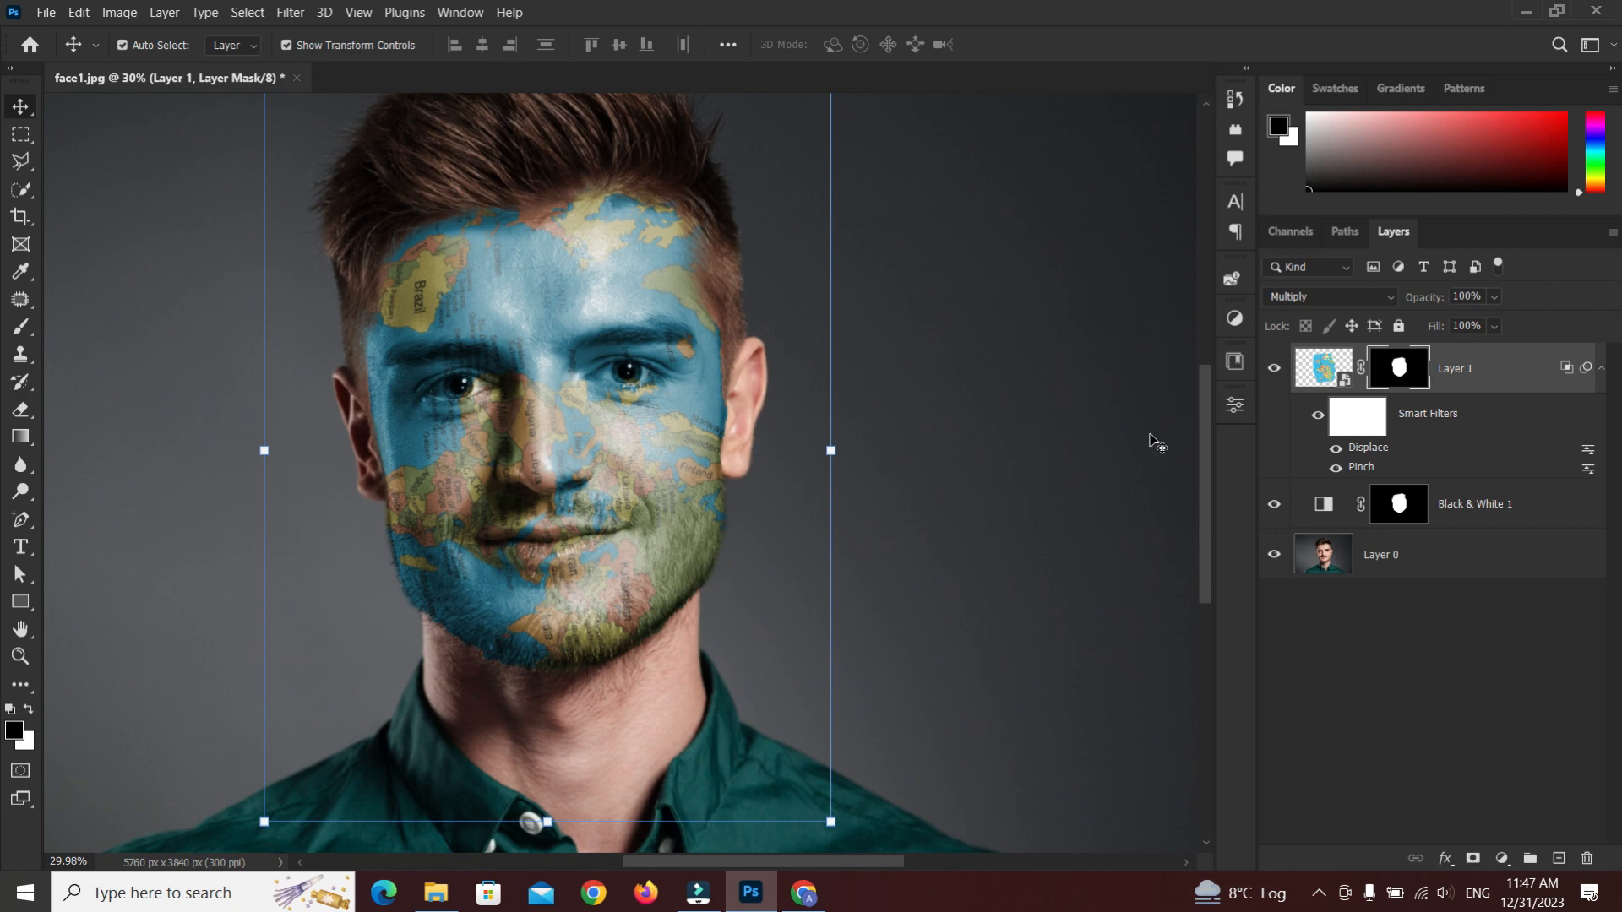
# Paint black on the map layer mask over both eyes with a smaller brush to remove the map there
pyautogui.press('b')
pyautogui.scroll(5, 629, 366)
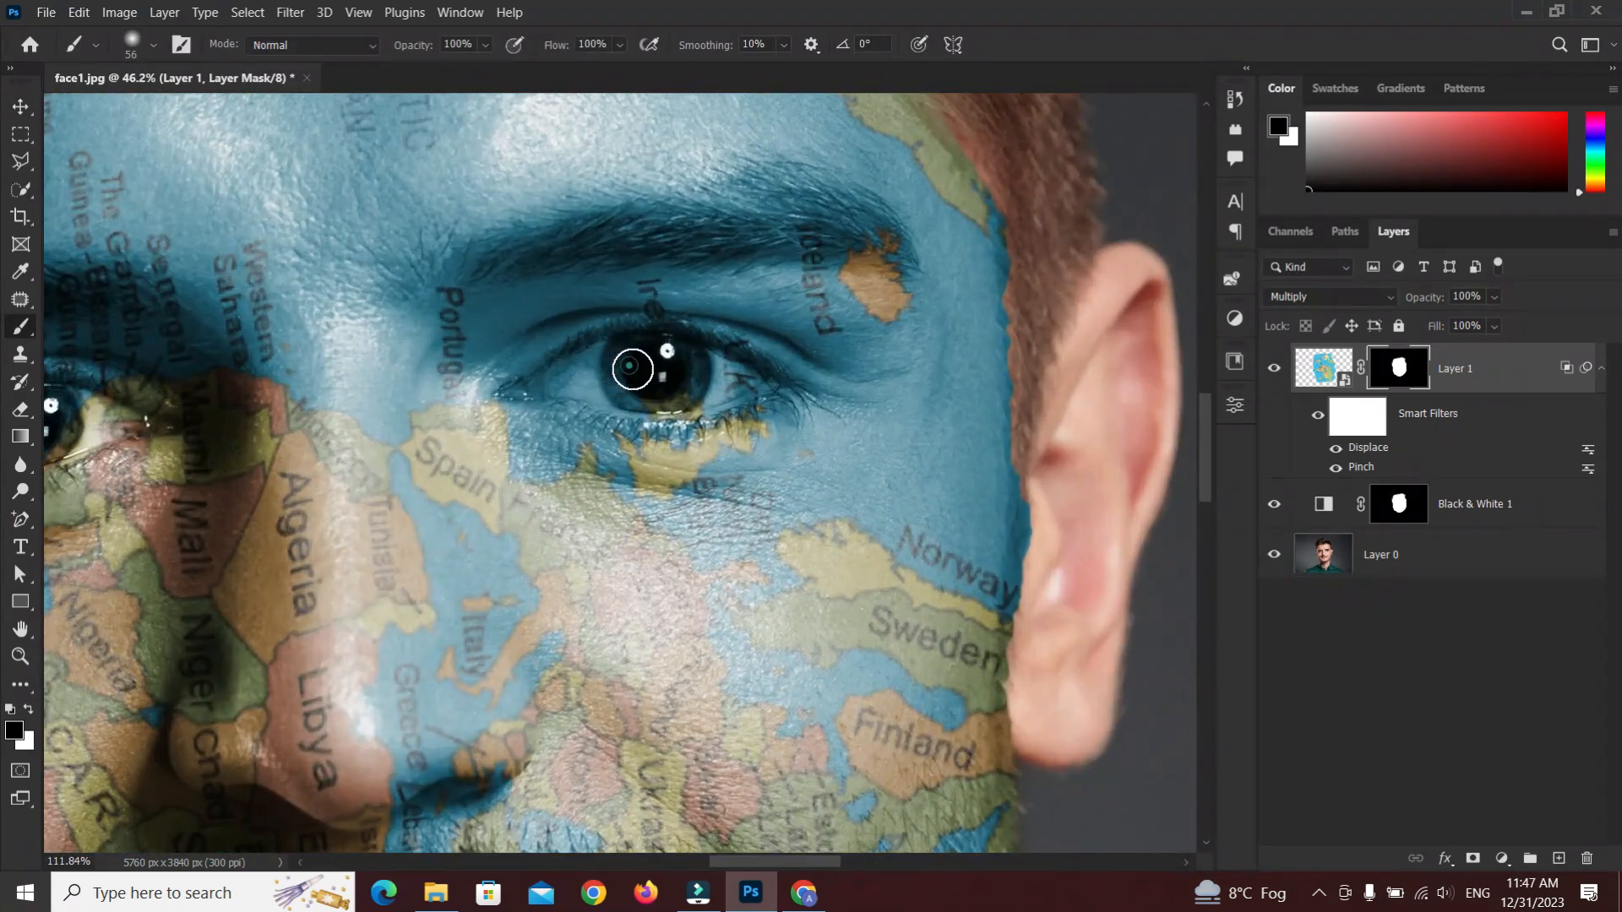
pyautogui.moveTo(629, 365)
pyautogui.mouseDown()
pyautogui.moveTo(725, 376)
pyautogui.moveTo(560, 380)
pyautogui.moveTo(610, 360)
pyautogui.moveTo(551, 391)
pyautogui.mouseUp()
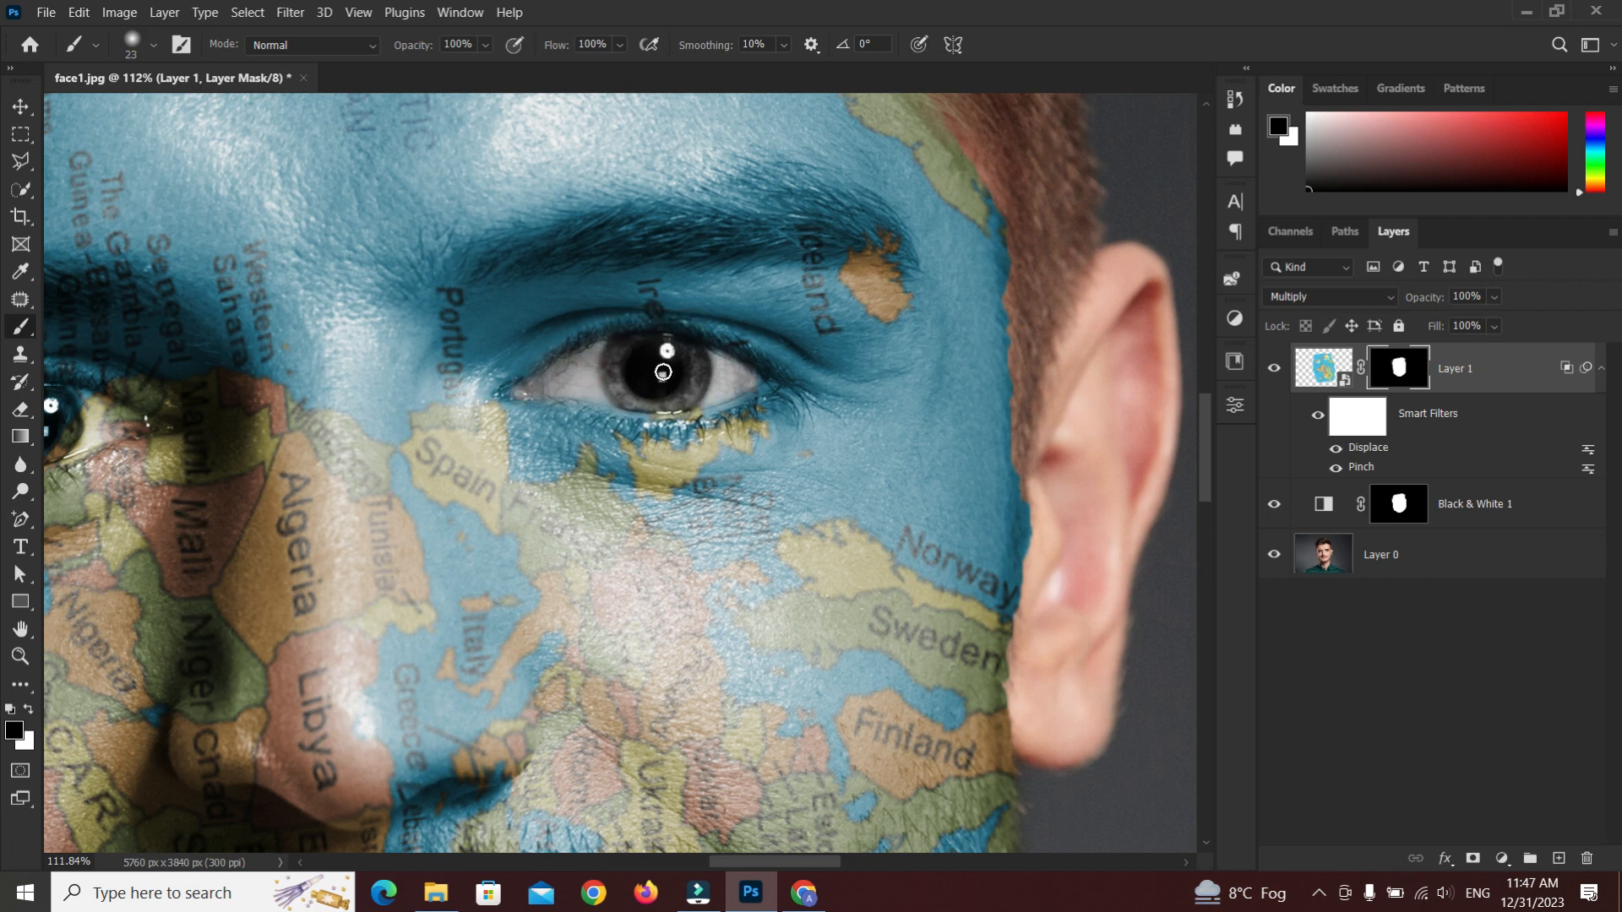
pyautogui.scroll(-4, 474, 360)
pyautogui.moveTo(194, 398)
pyautogui.mouseDown()
pyautogui.moveTo(341, 401)
pyautogui.moveTo(306, 407)
pyautogui.moveTo(416, 385)
pyautogui.moveTo(253, 416)
pyautogui.moveTo(336, 387)
pyautogui.moveTo(449, 399)
pyautogui.moveTo(359, 423)
pyautogui.mouseUp()
pyautogui.scroll(4, 338, 400)
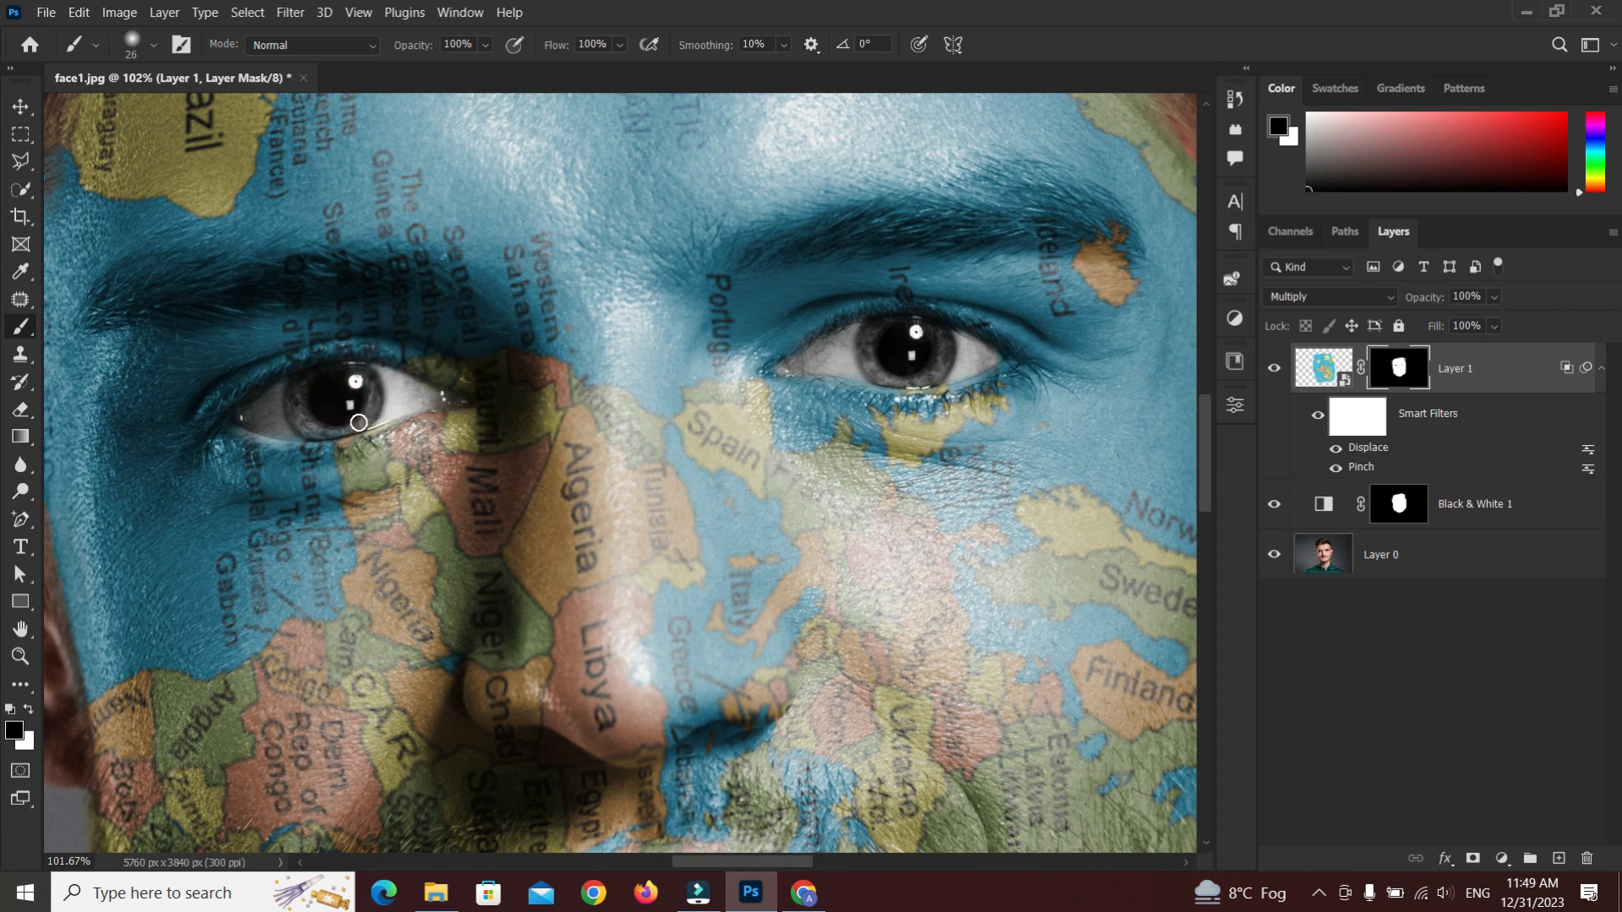
# Paint black on the map layer mask over the lips with a 58 px brush
pyautogui.scroll(-5, 317, 385)
pyautogui.scroll(2, 498, 716)
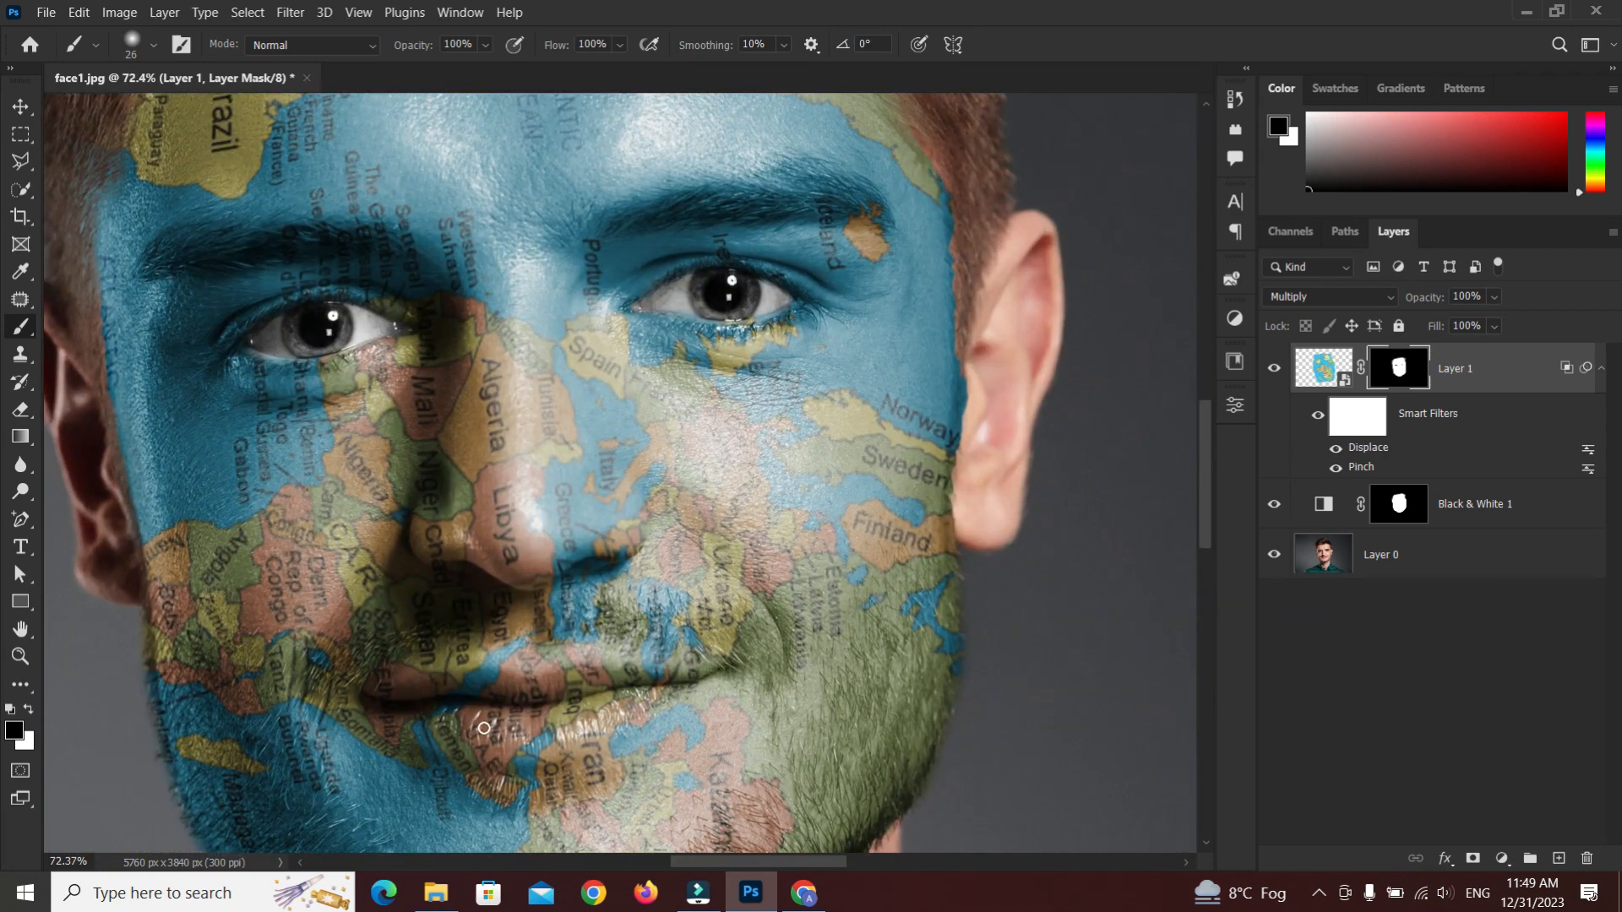
pyautogui.moveTo(484, 681); pyautogui.dragTo(508, 530)
pyautogui.scroll(3, 420, 500)
pyautogui.moveTo(416, 498)
pyautogui.mouseDown()
pyautogui.moveTo(662, 482)
pyautogui.moveTo(787, 484)
pyautogui.moveTo(801, 499)
pyautogui.mouseUp()
pyautogui.keyDown('alt'); pyautogui.rightClick(627, 539); pyautogui.keyUp('alt')
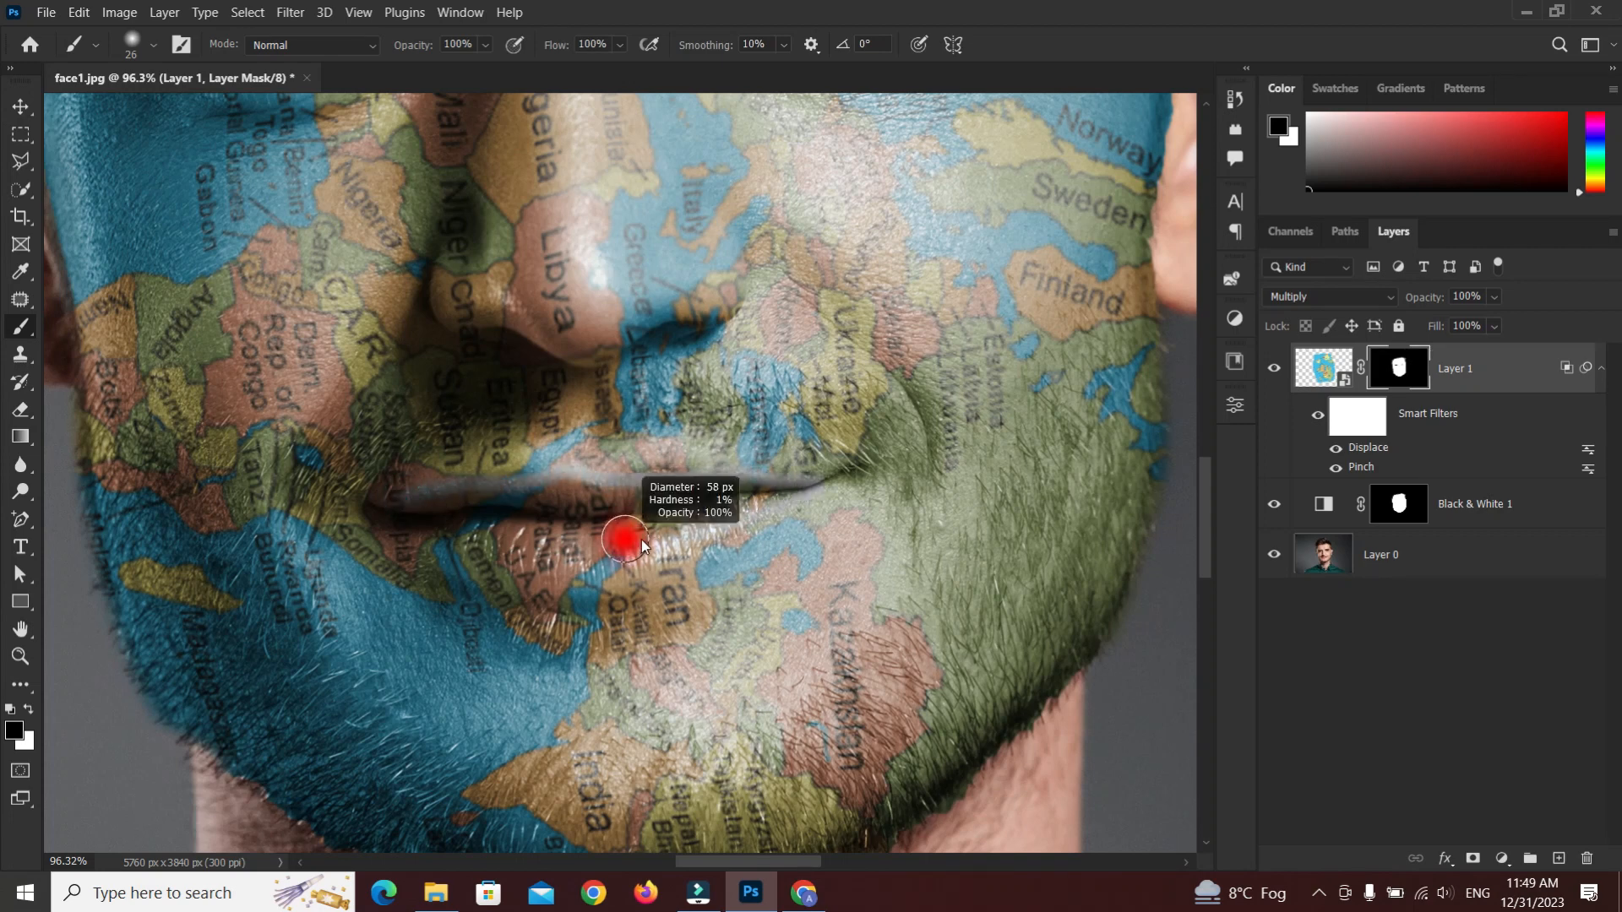
pyautogui.moveTo(403, 524); pyautogui.dragTo(667, 551)
pyautogui.moveTo(543, 539)
pyautogui.mouseDown()
pyautogui.moveTo(464, 528)
pyautogui.moveTo(719, 514)
pyautogui.moveTo(500, 498)
pyautogui.moveTo(462, 533)
pyautogui.mouseUp()
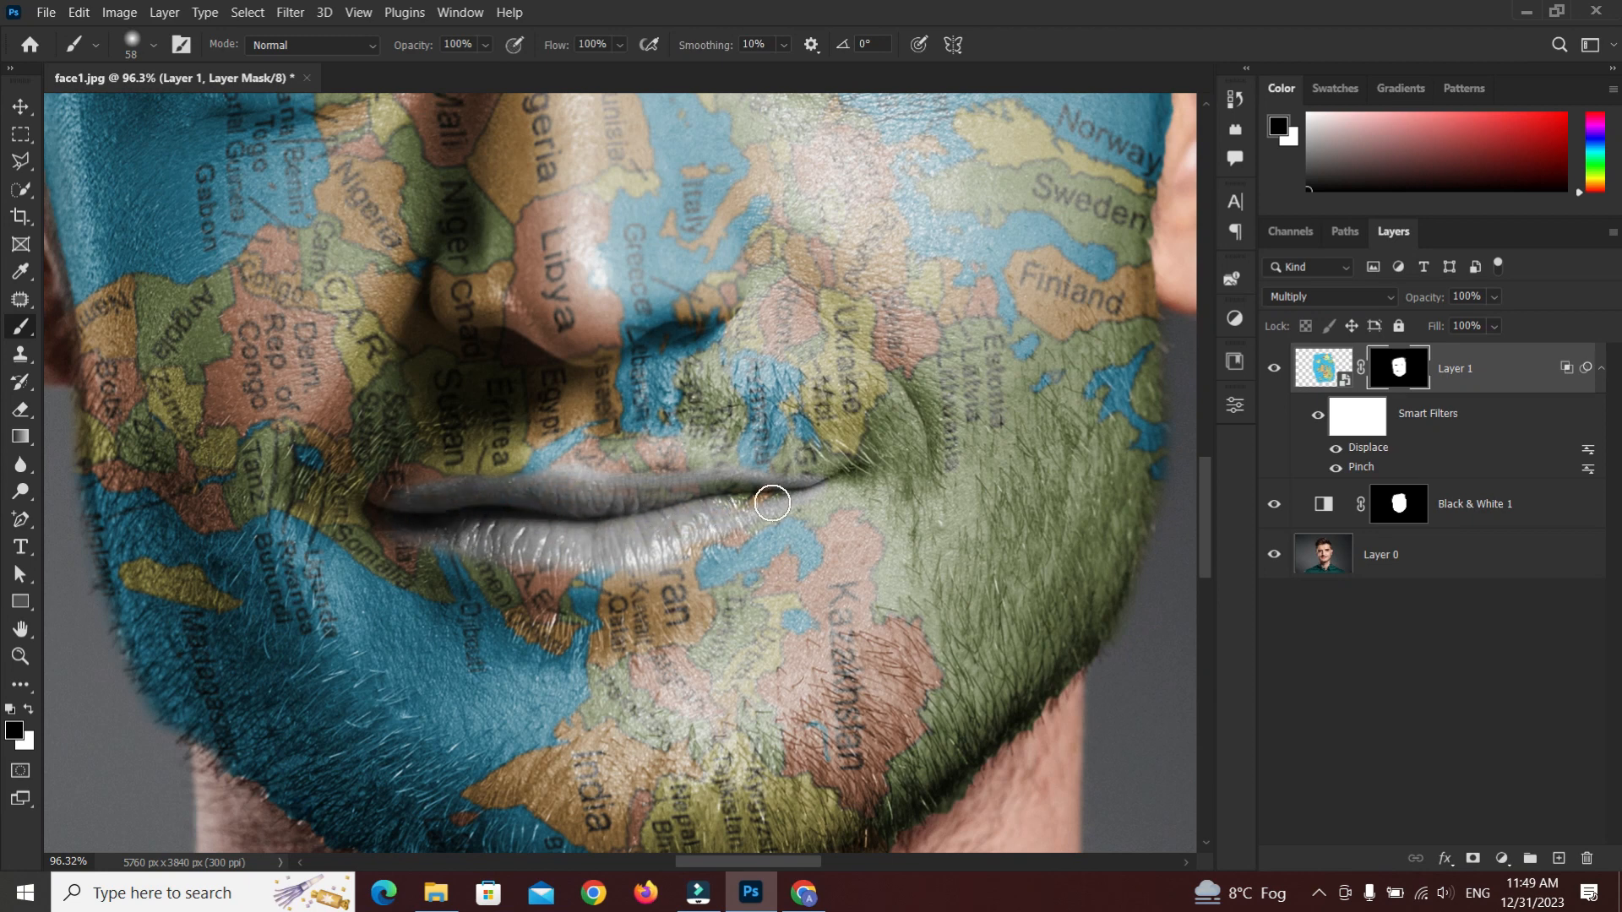
pyautogui.moveTo(773, 504)
pyautogui.mouseDown()
pyautogui.moveTo(786, 507)
pyautogui.moveTo(486, 546)
pyautogui.moveTo(712, 537)
pyautogui.moveTo(675, 526)
pyautogui.mouseUp()
pyautogui.moveTo(575, 565)
pyautogui.mouseDown()
pyautogui.moveTo(691, 560)
pyautogui.moveTo(754, 529)
pyautogui.mouseUp()
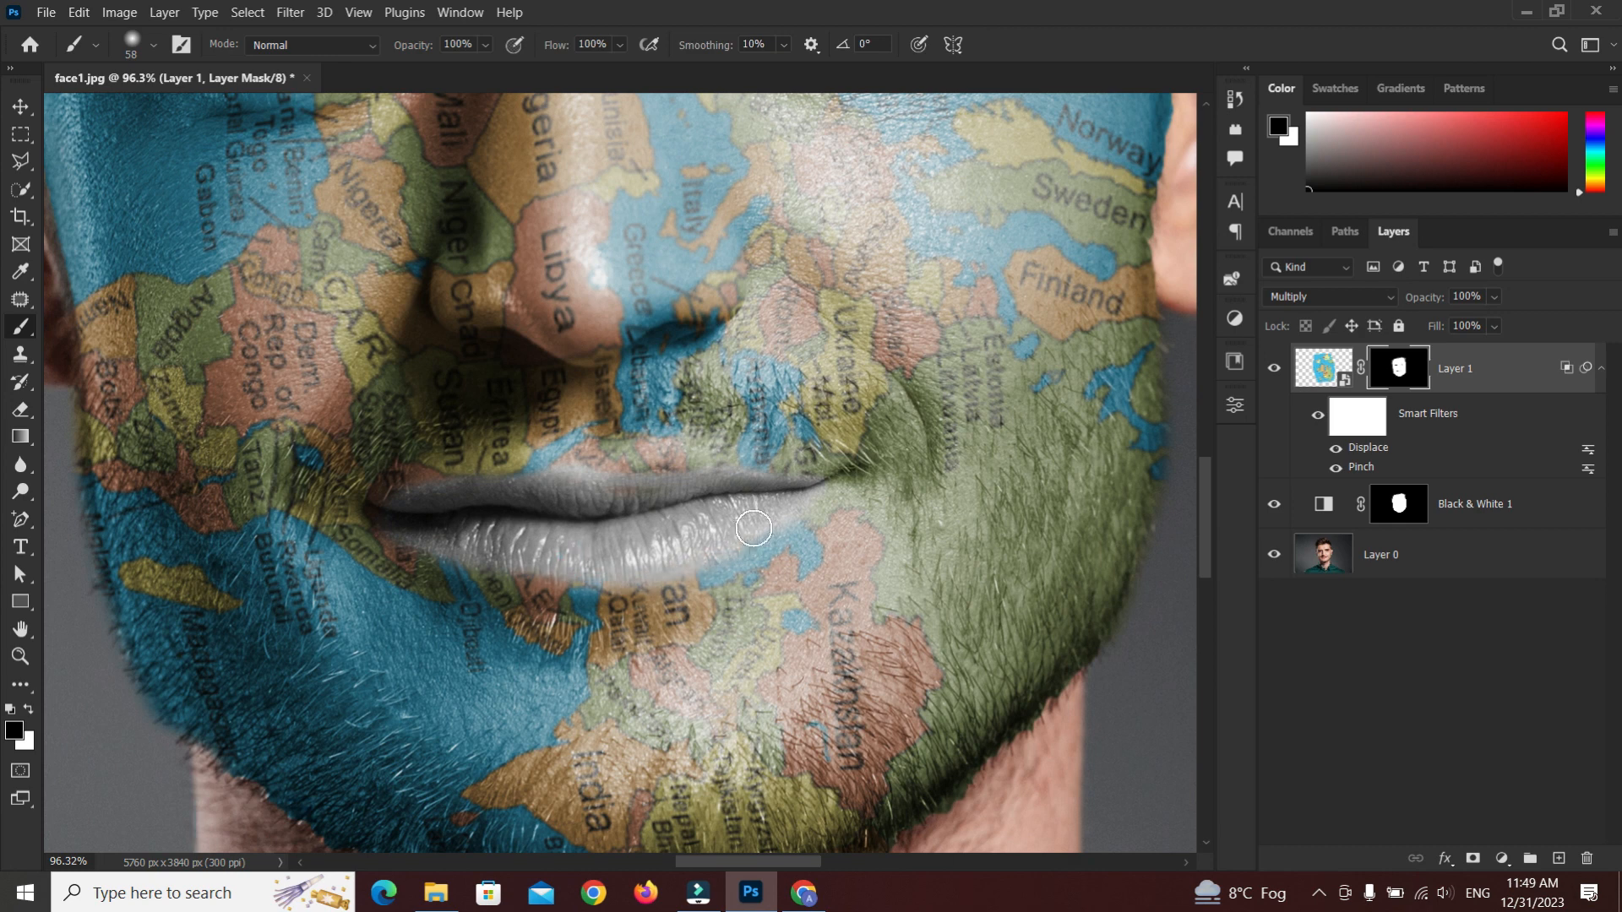
# Copy the map layer's refined mask onto the Black & White layer, replacing its existing mask
pyautogui.scroll(-6, 574, 563)
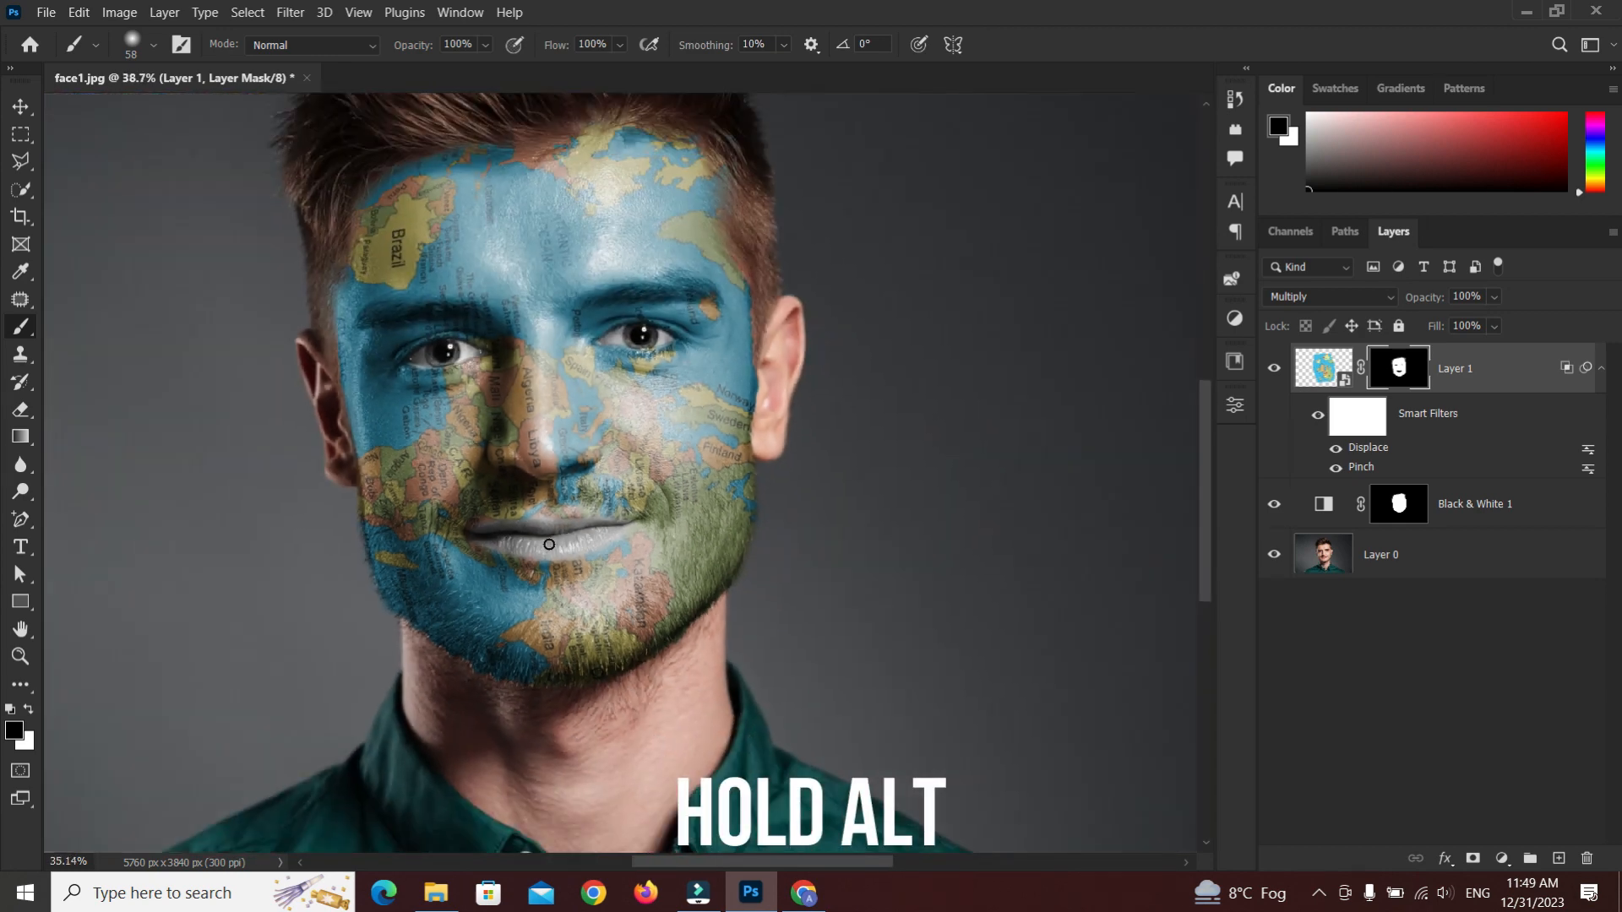
pyautogui.moveTo(1402, 369); pyautogui.dragTo(1398, 504)
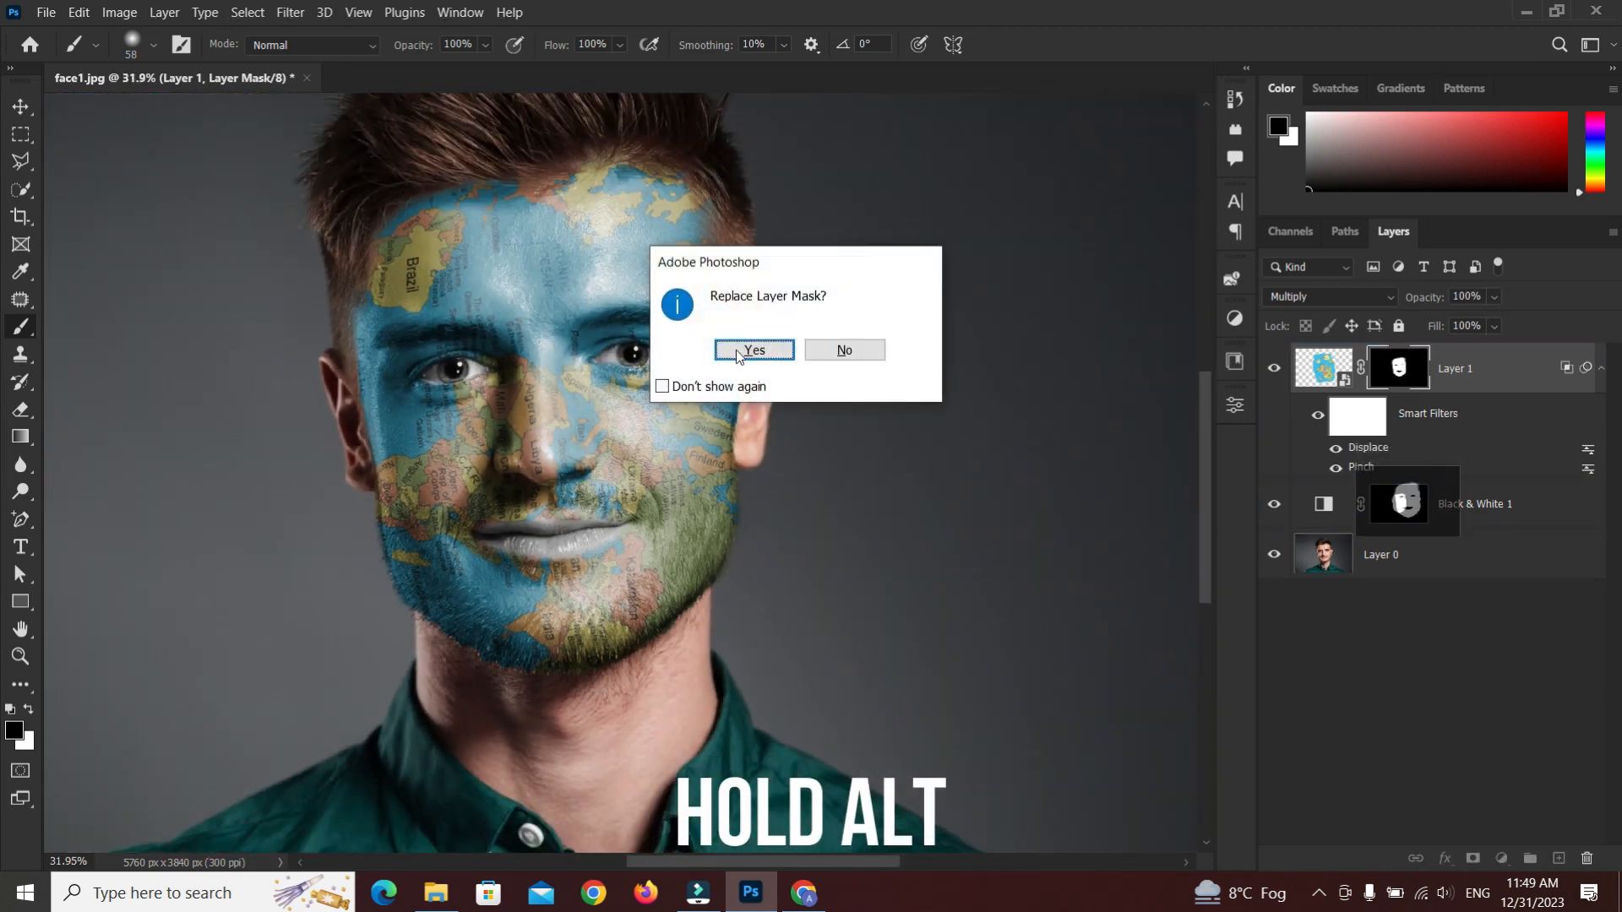
pyautogui.click(752, 353)
pyautogui.scroll(-2, 696, 494)
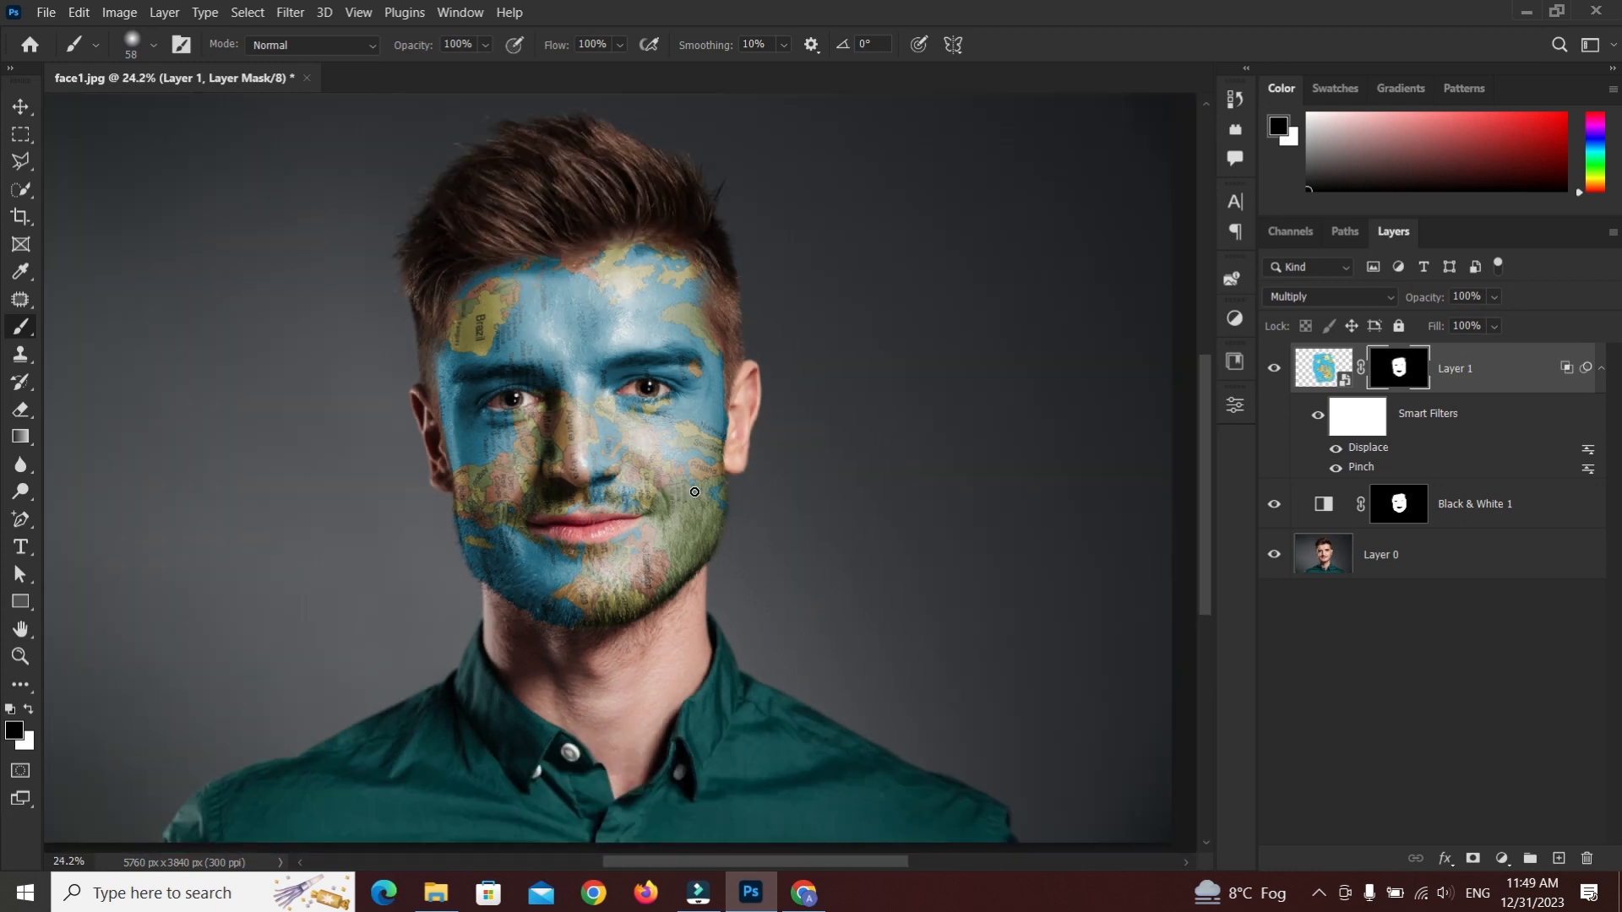
# Deselect the layers and view the finished face paint result at full frame
pyautogui.press('v')
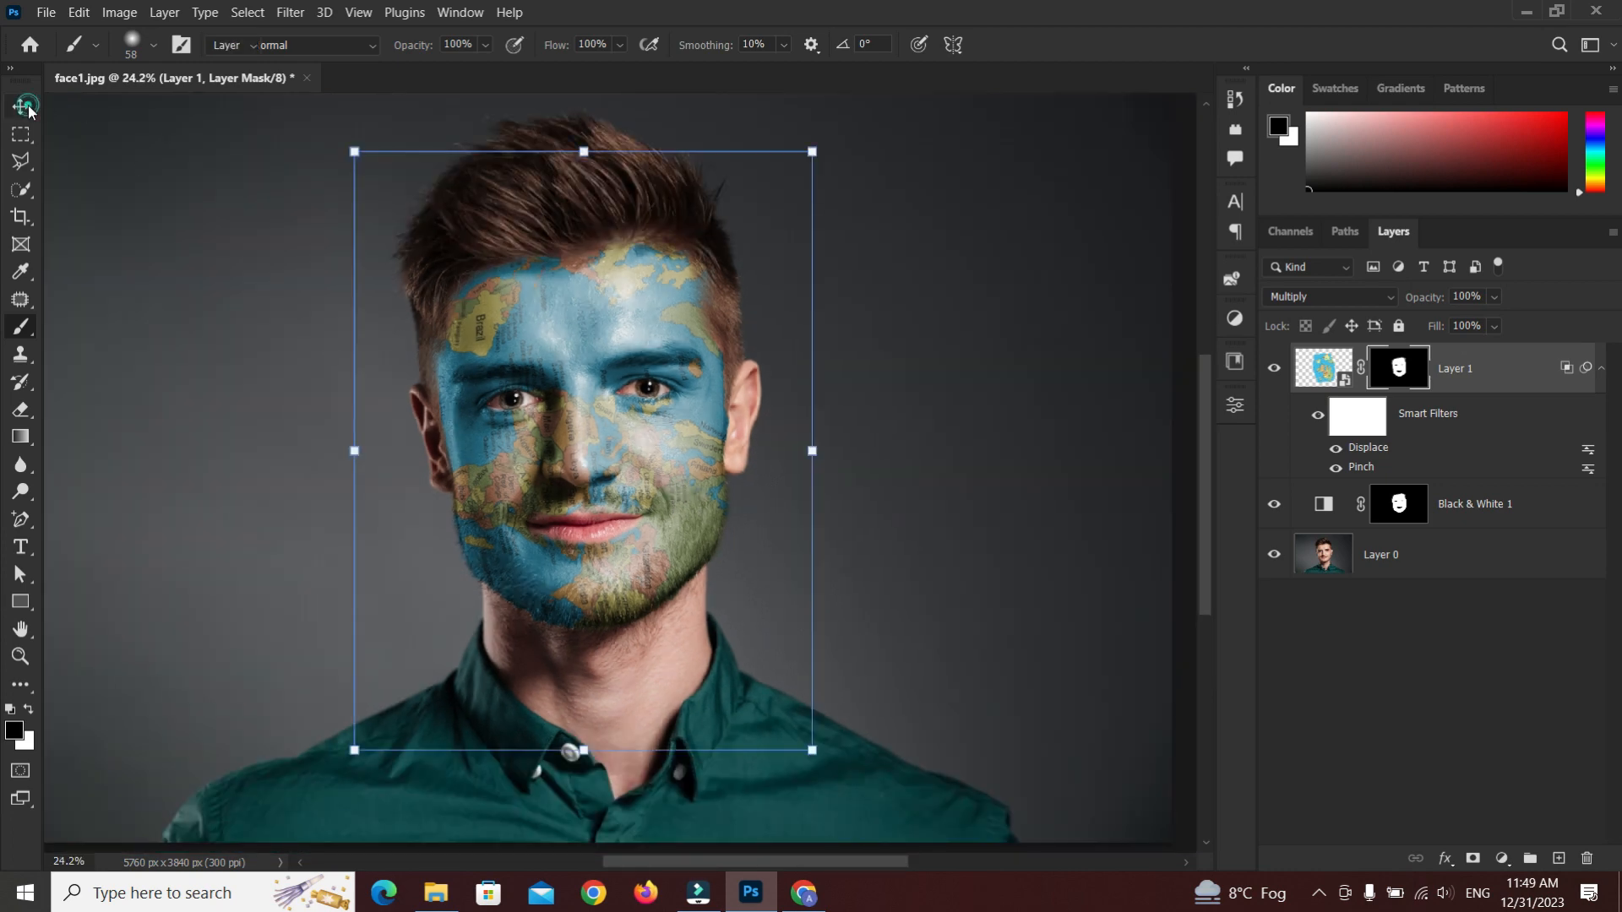
pyautogui.click(1061, 464)
pyautogui.scroll(-1, 931, 488)
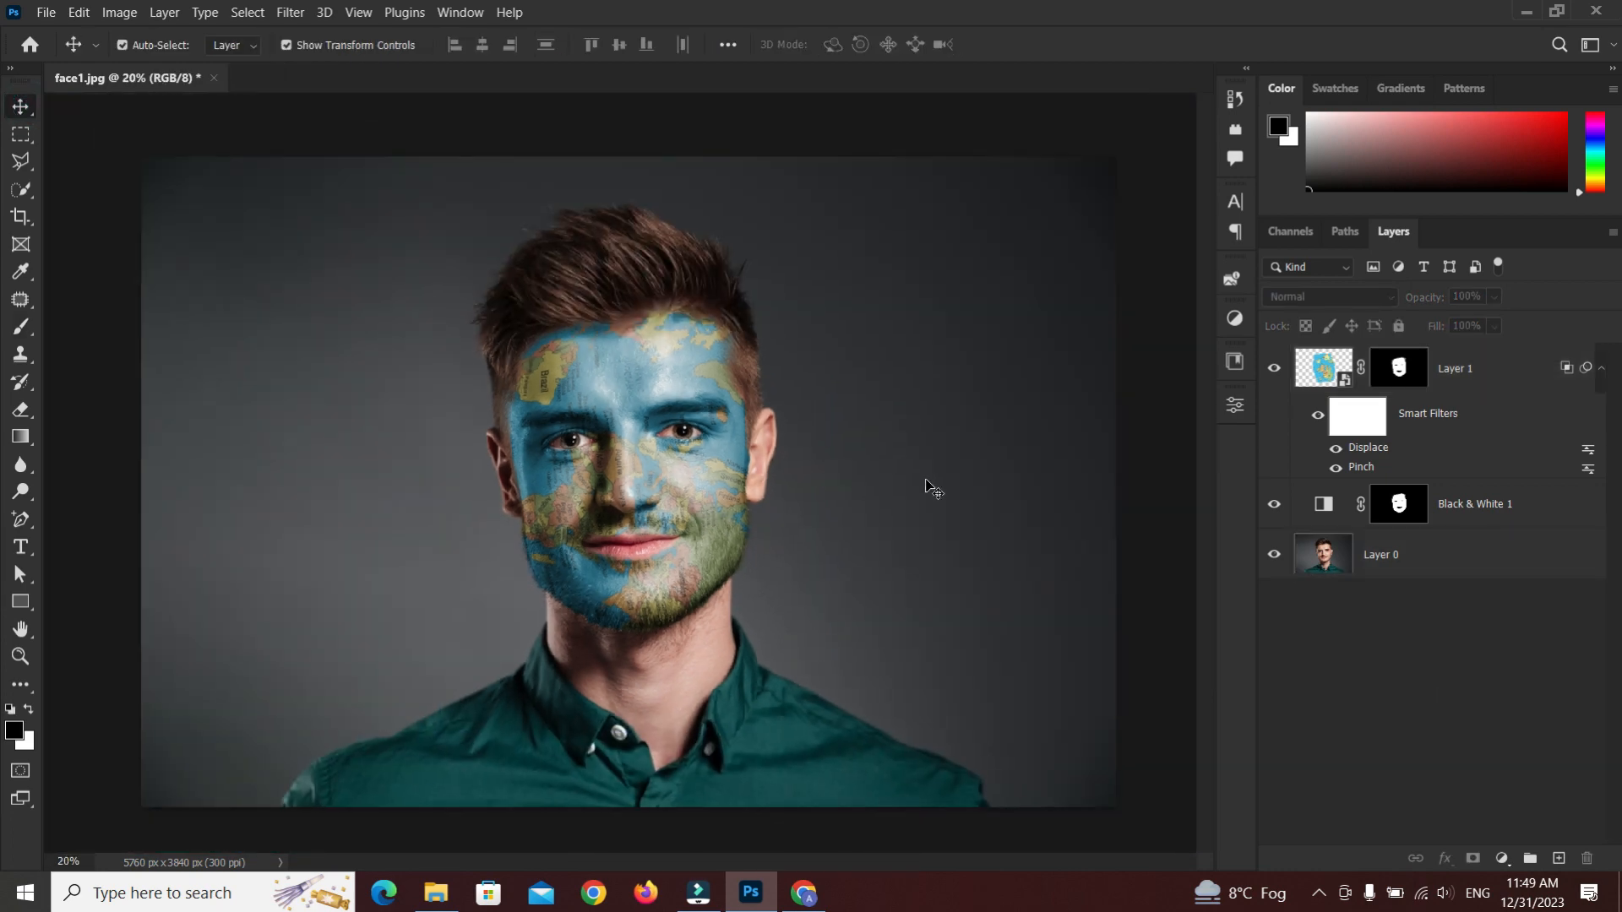